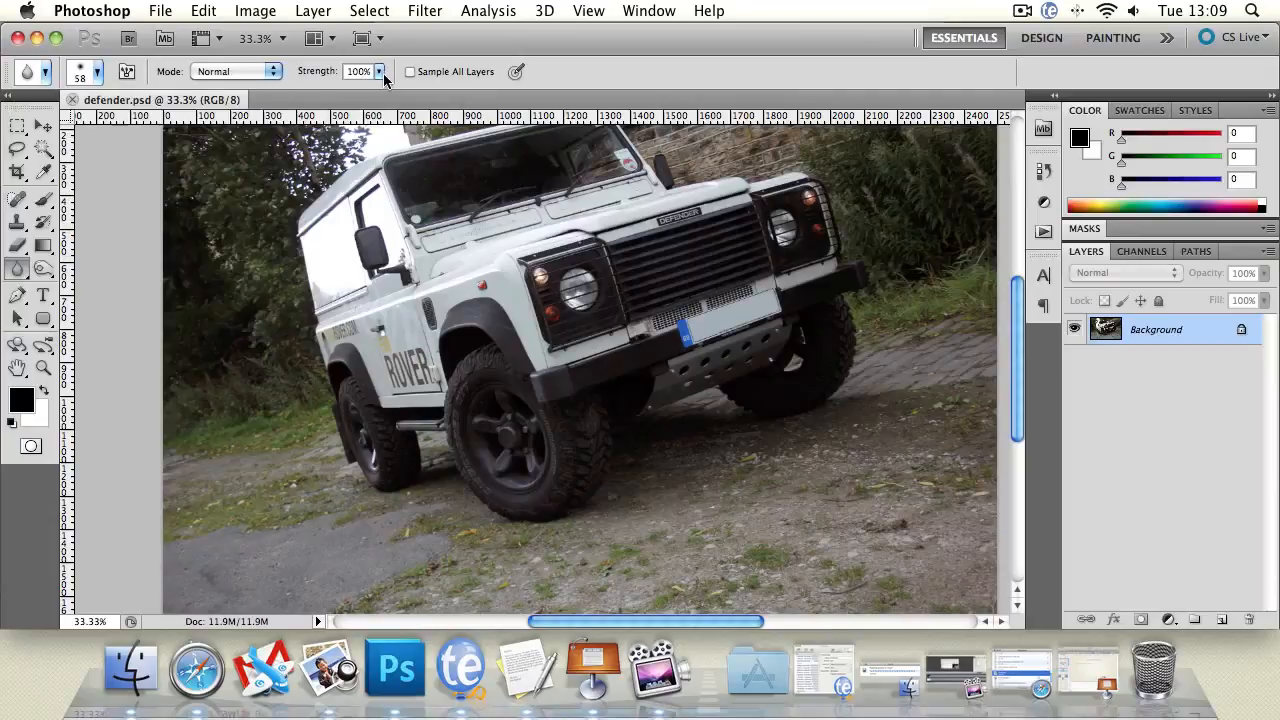
click(380, 76)
click(542, 74)
click(222, 74)
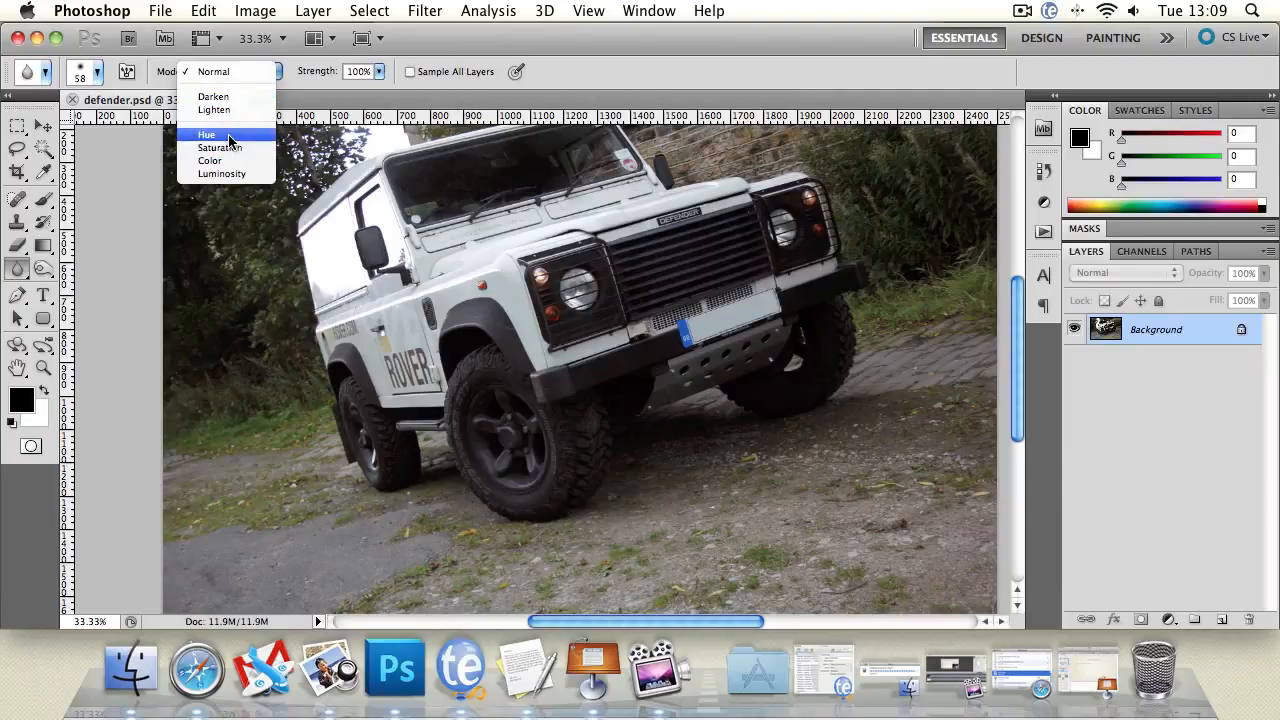
click(617, 75)
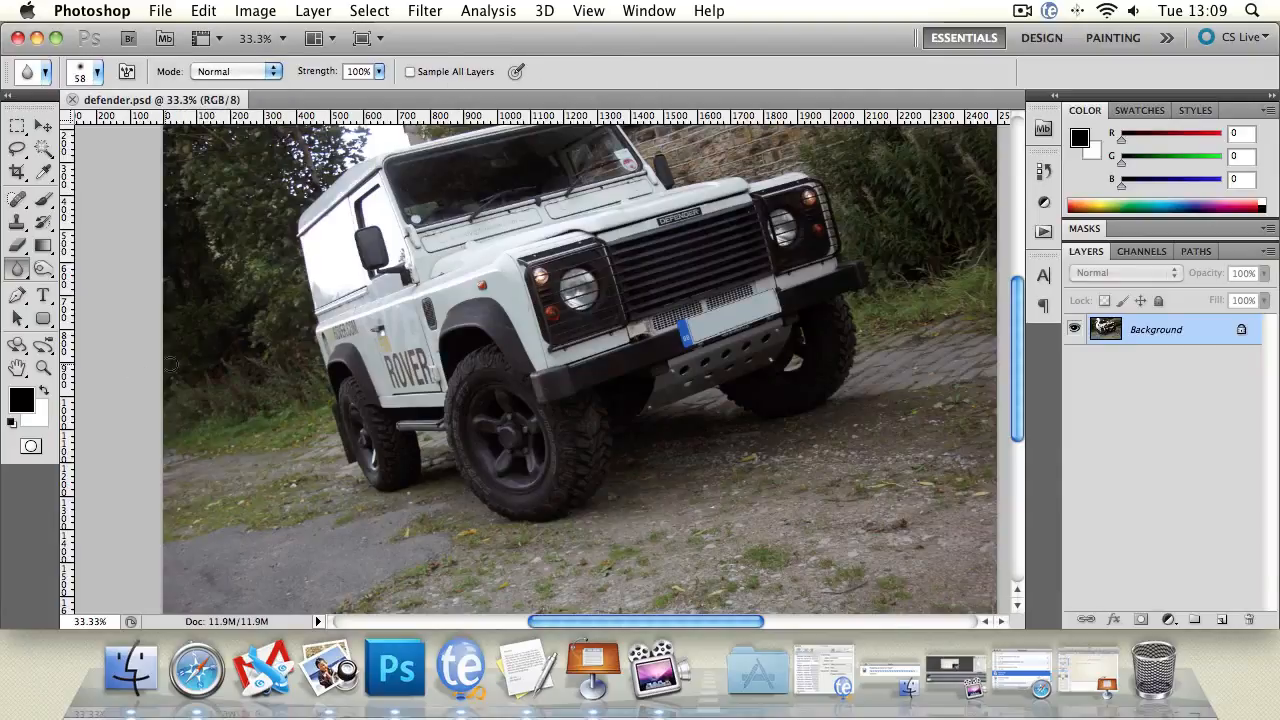
Blur the rim of the front wheel with the Blur tool, using a 119 px brush at 100% strength
click(17, 368)
drag(289, 374, 303, 346)
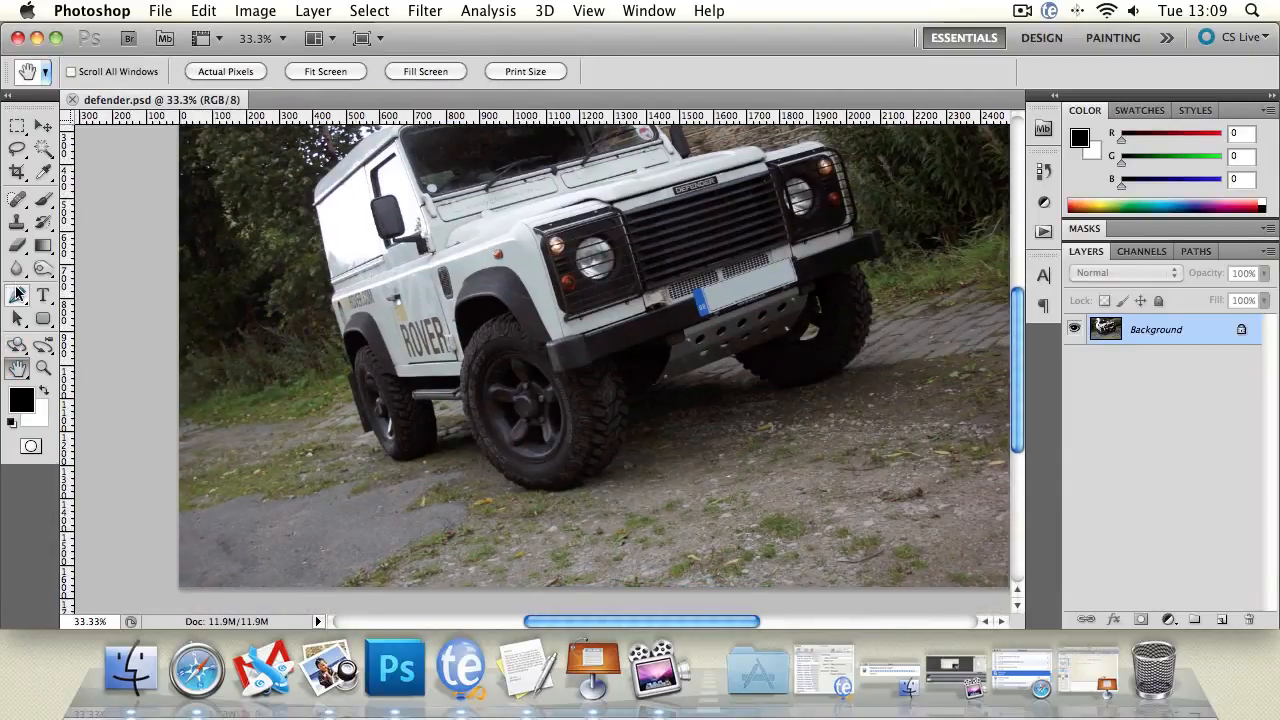
click(16, 268)
click(93, 66)
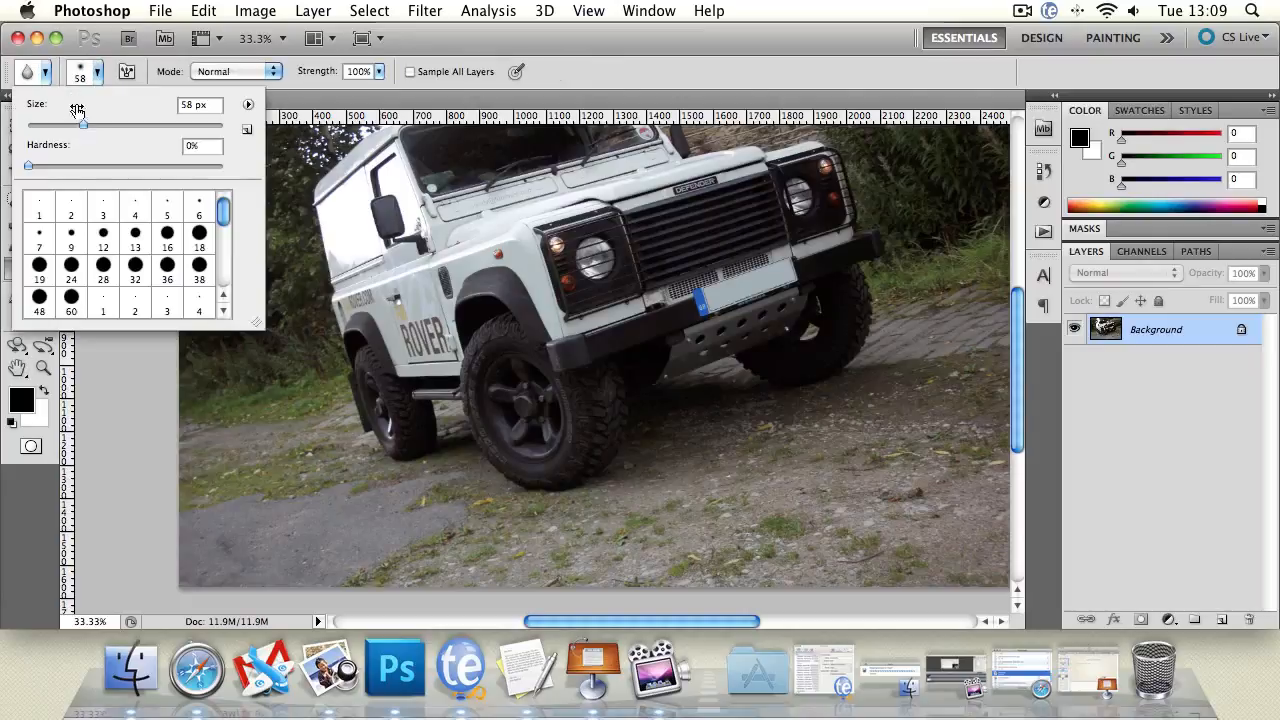
drag(85, 127, 135, 125)
key(Return)
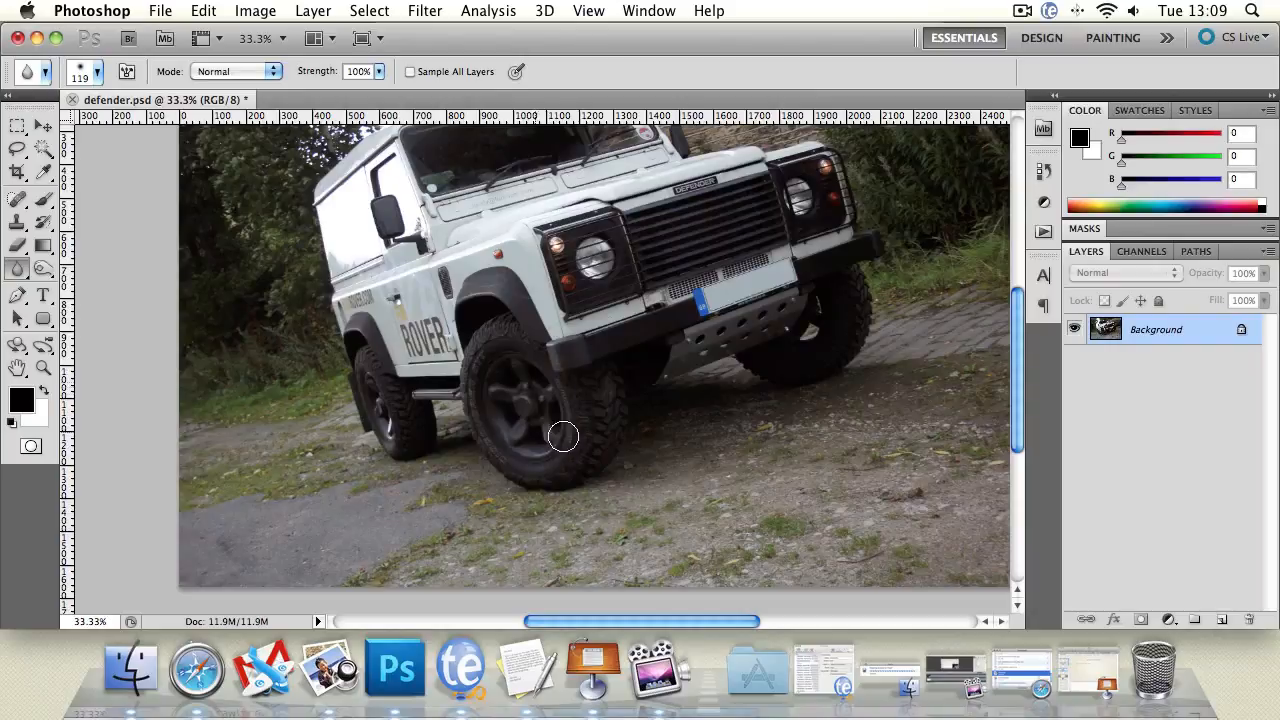
mouse_move(563, 436)
mouse_down()
mouse_move(530, 441)
mouse_move(545, 404)
mouse_move(478, 390)
mouse_up()
mouse_move(496, 438)
mouse_down()
mouse_move(528, 430)
mouse_move(533, 448)
mouse_up()
Lower the Blur tool's strength to 15% and lightly blur the headlight above the front wheel
click(379, 71)
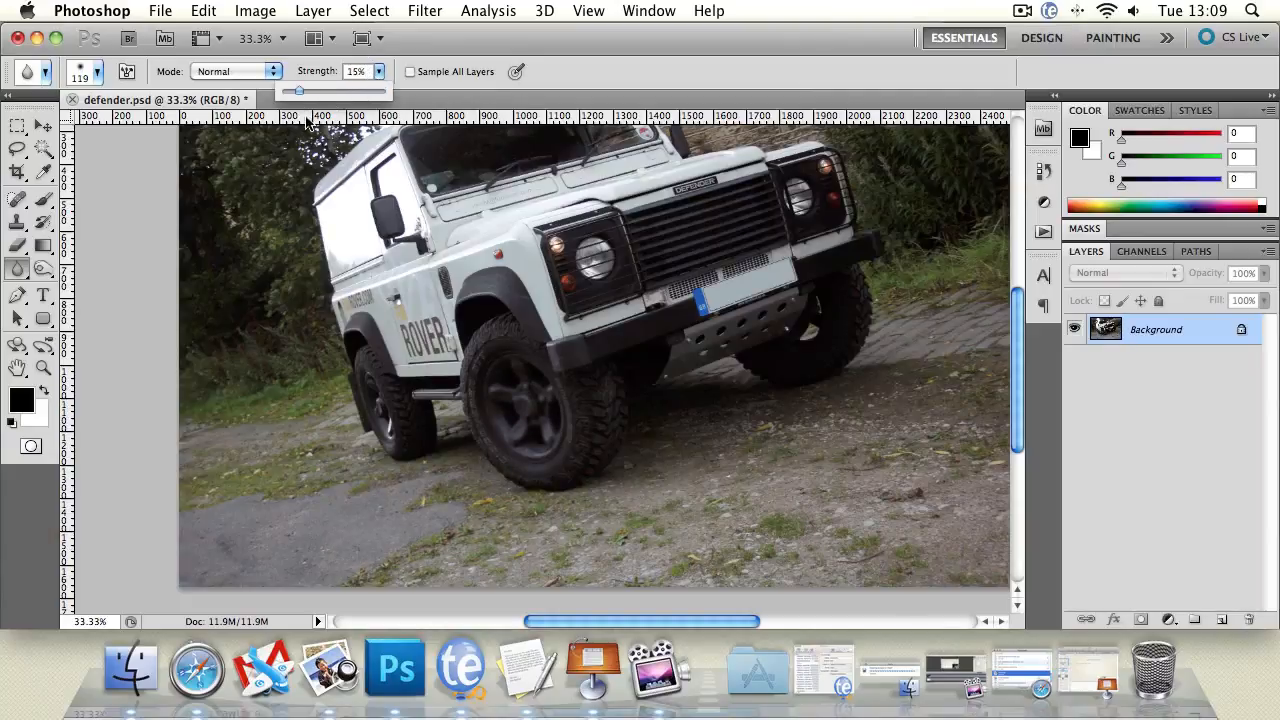
drag(608, 224, 609, 244)
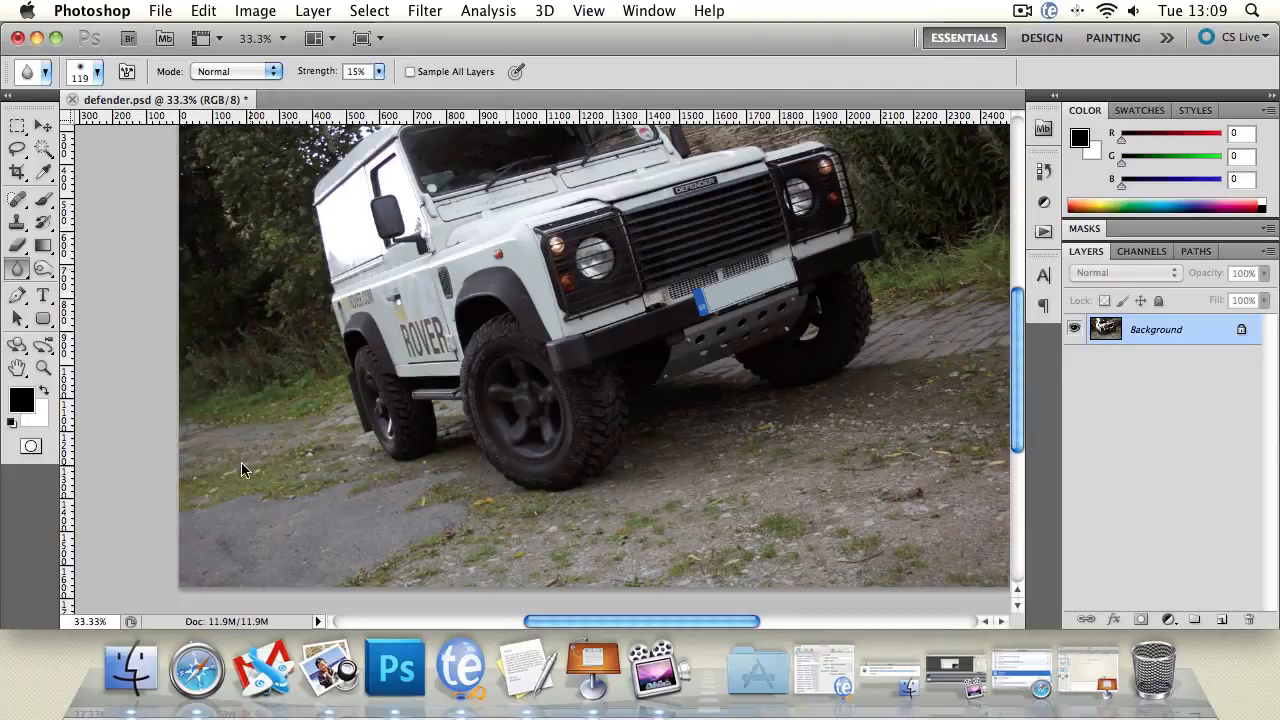
click(17, 367)
drag(489, 248, 440, 283)
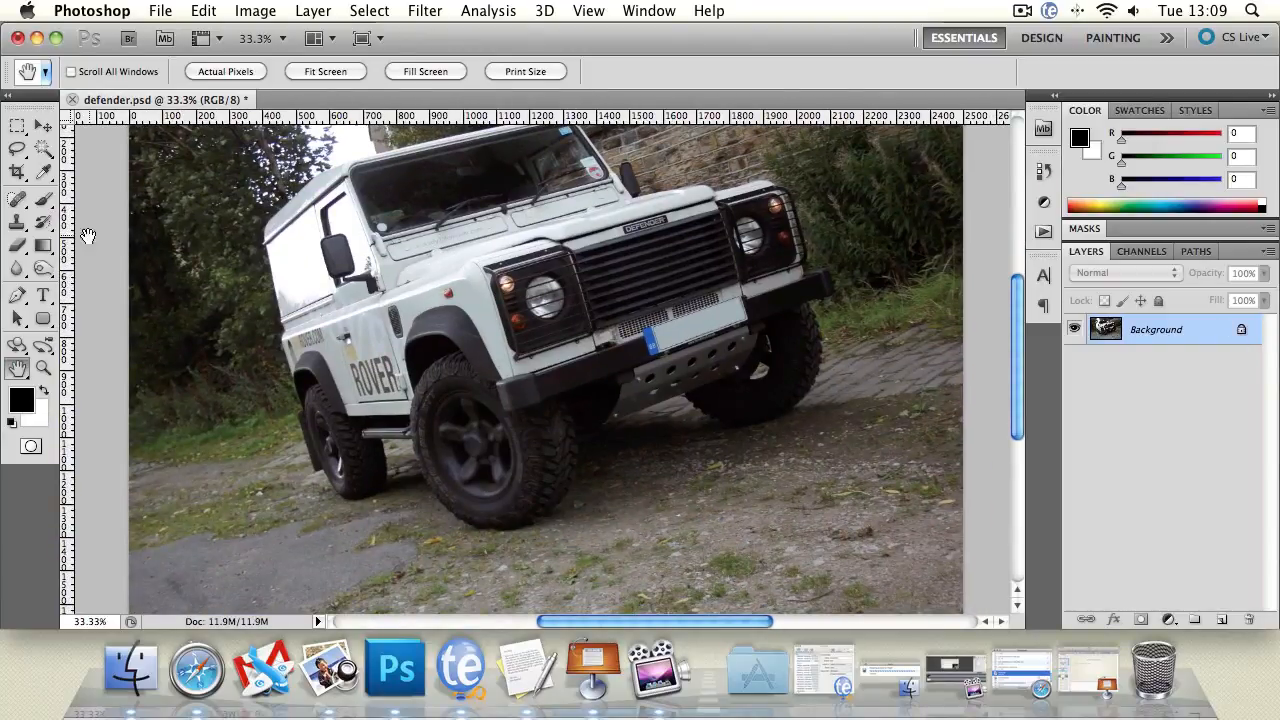
Sharpen the white bodywork corner between the front wheel arch and bumper with the Sharpen tool, using a 61 px brush at 50% strength
click(44, 221)
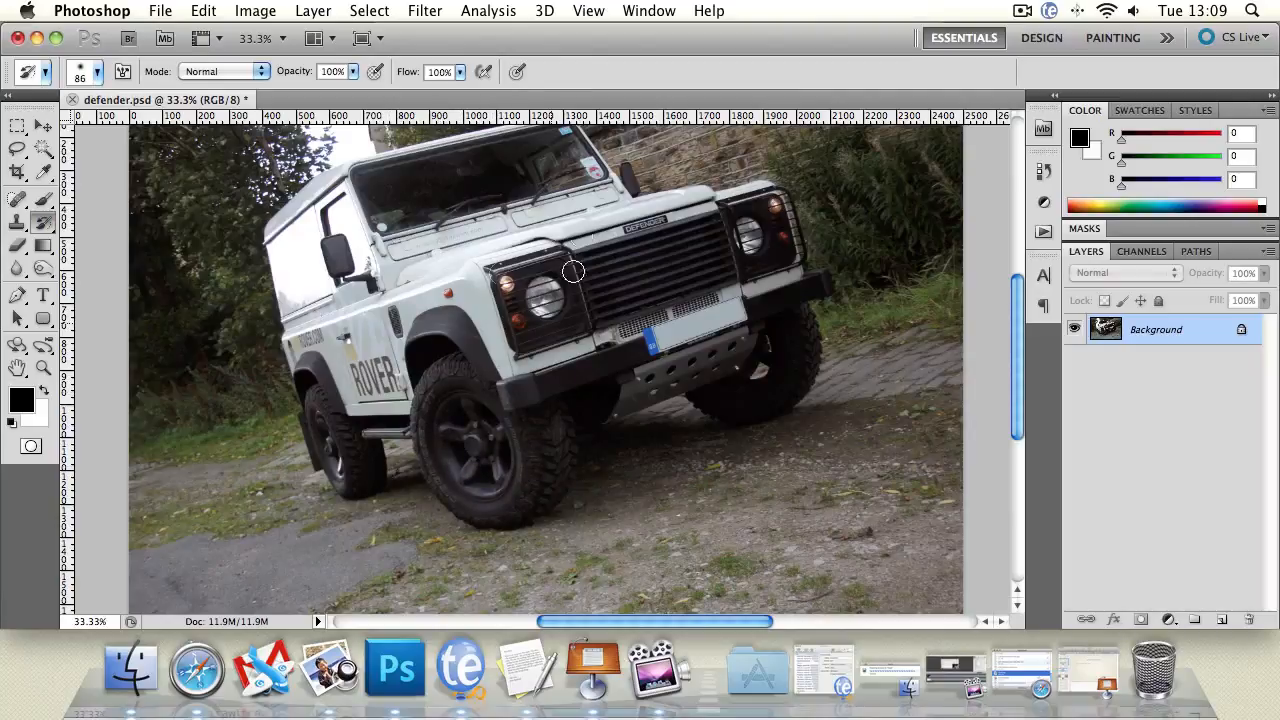
click(12, 270)
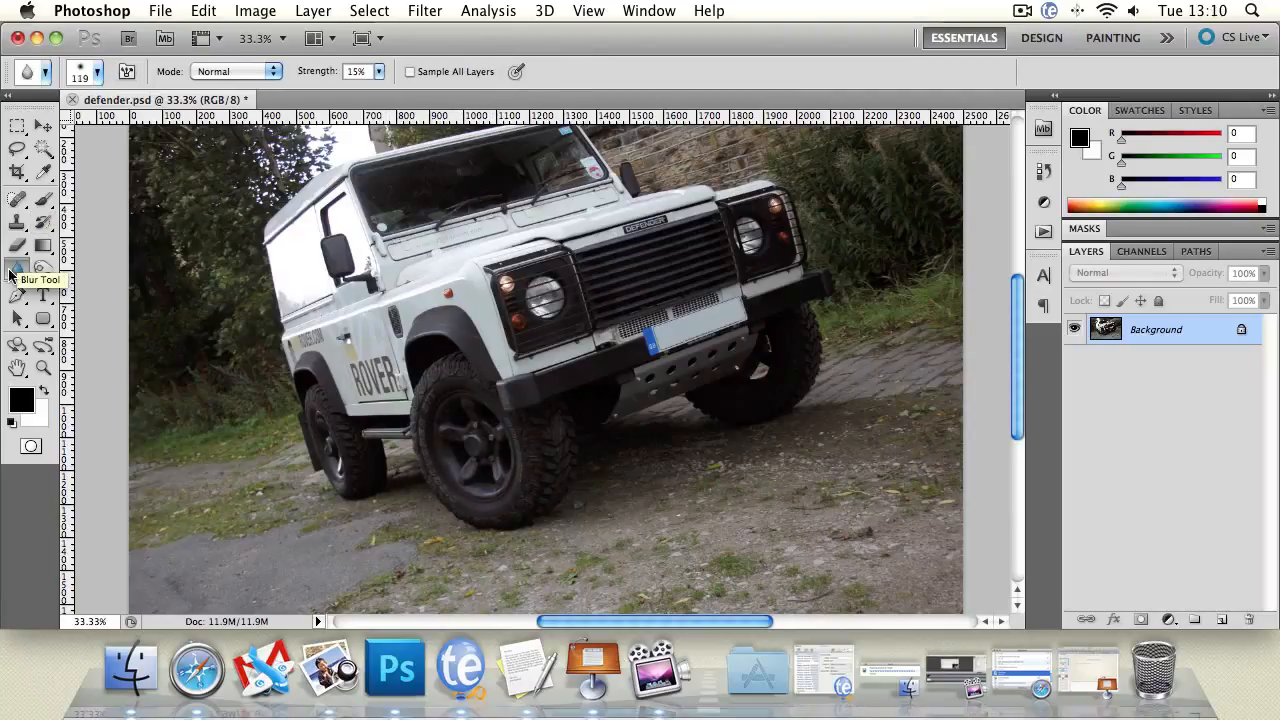
click(18, 273)
click(80, 282)
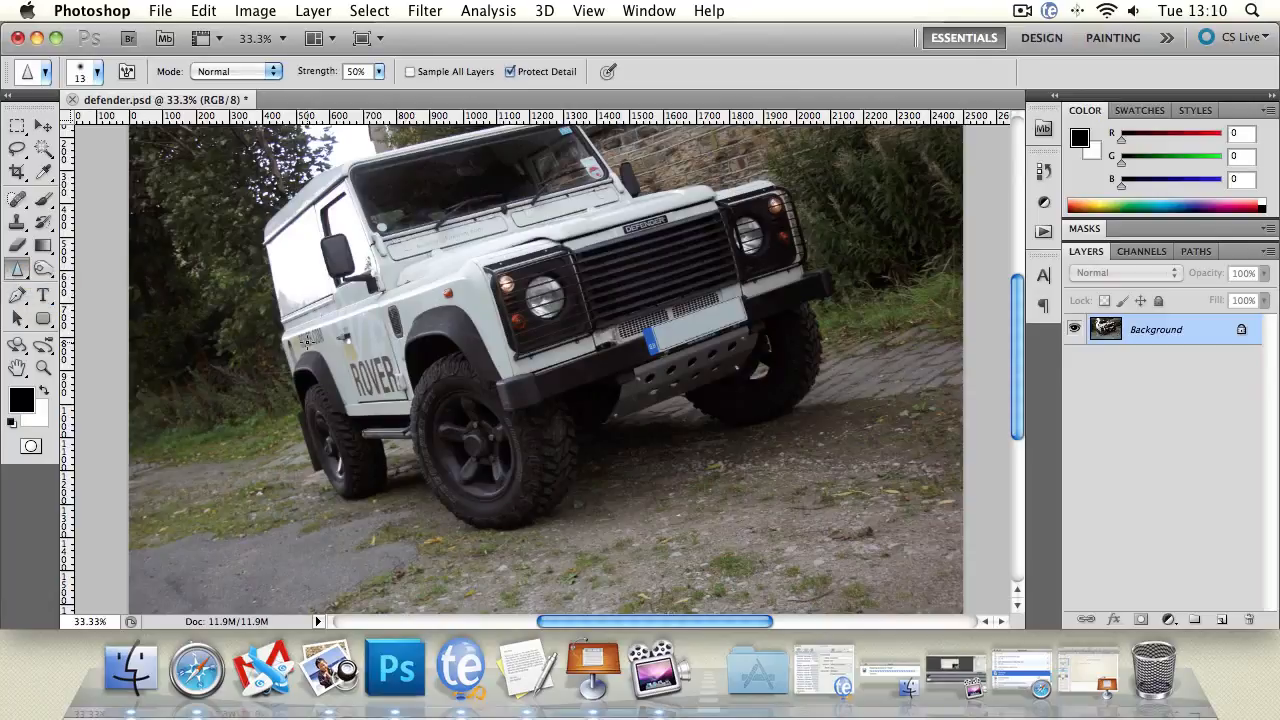
click(40, 366)
click(475, 386)
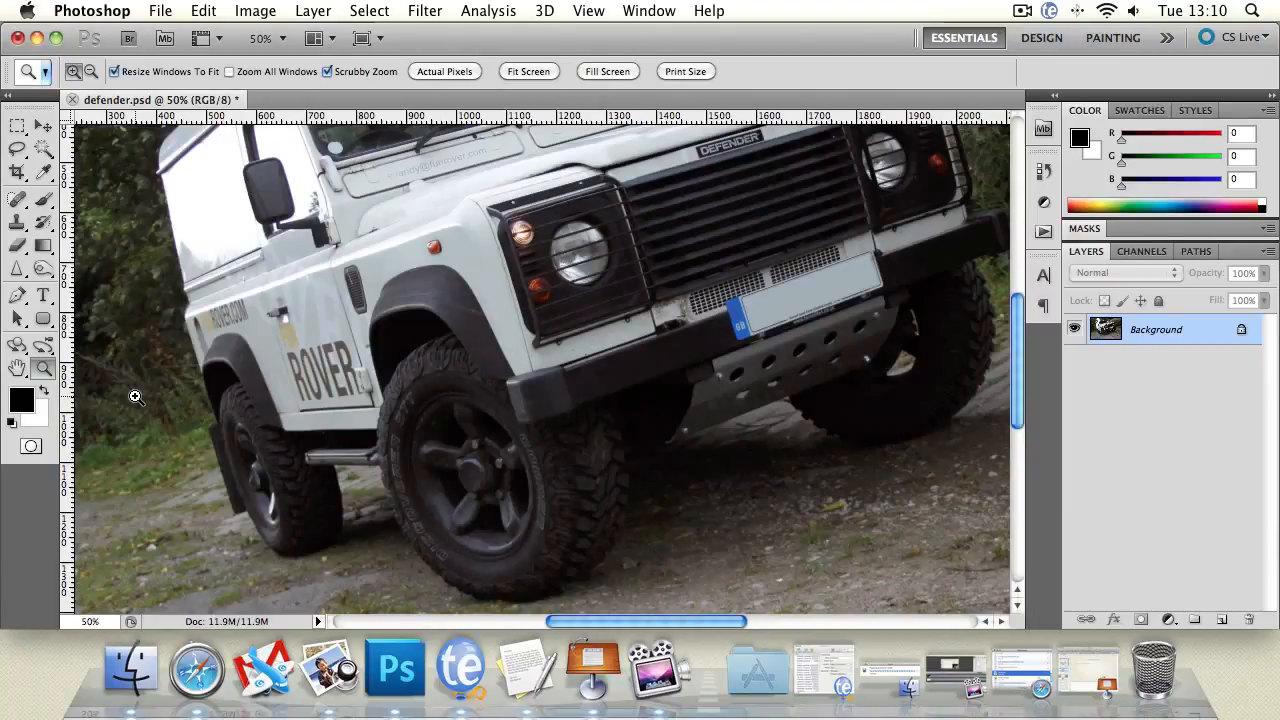
click(16, 272)
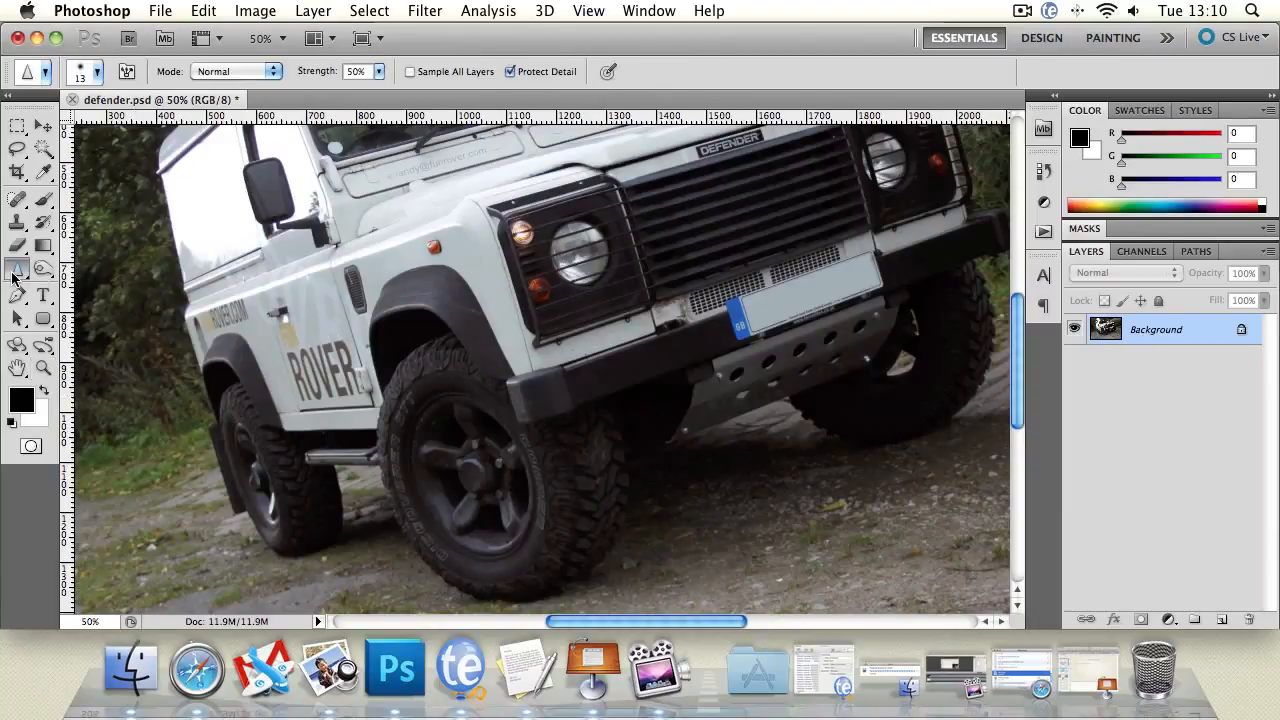
click(97, 73)
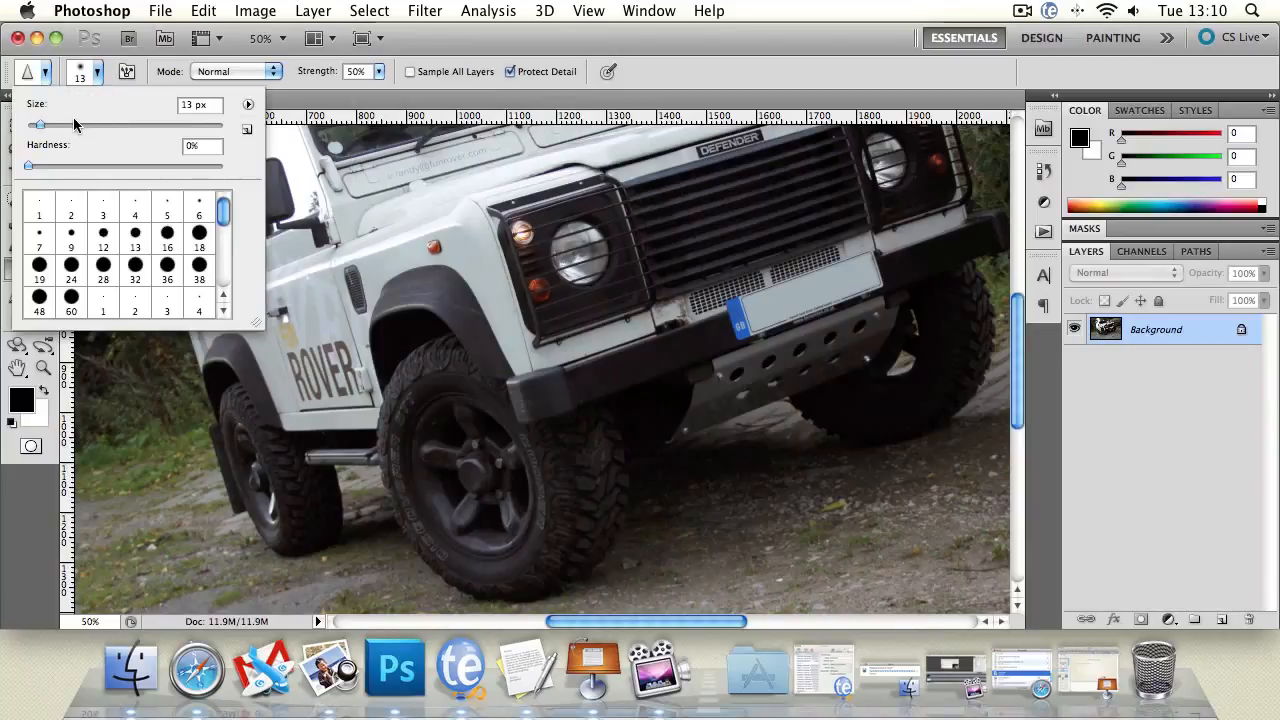
drag(40, 124, 68, 127)
click(244, 70)
click(512, 57)
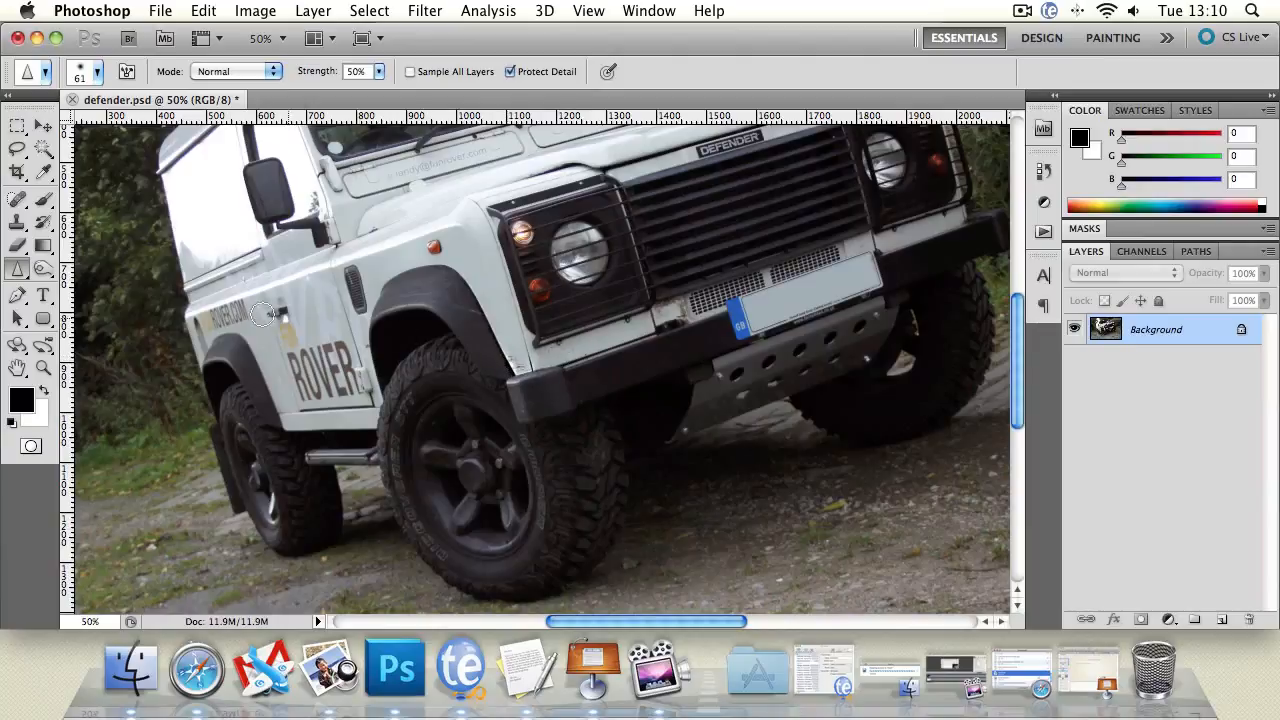
Examine the sharpened bodywork corner beside the front bumper at several zoom levels
click(46, 371)
click(536, 378)
click(557, 366)
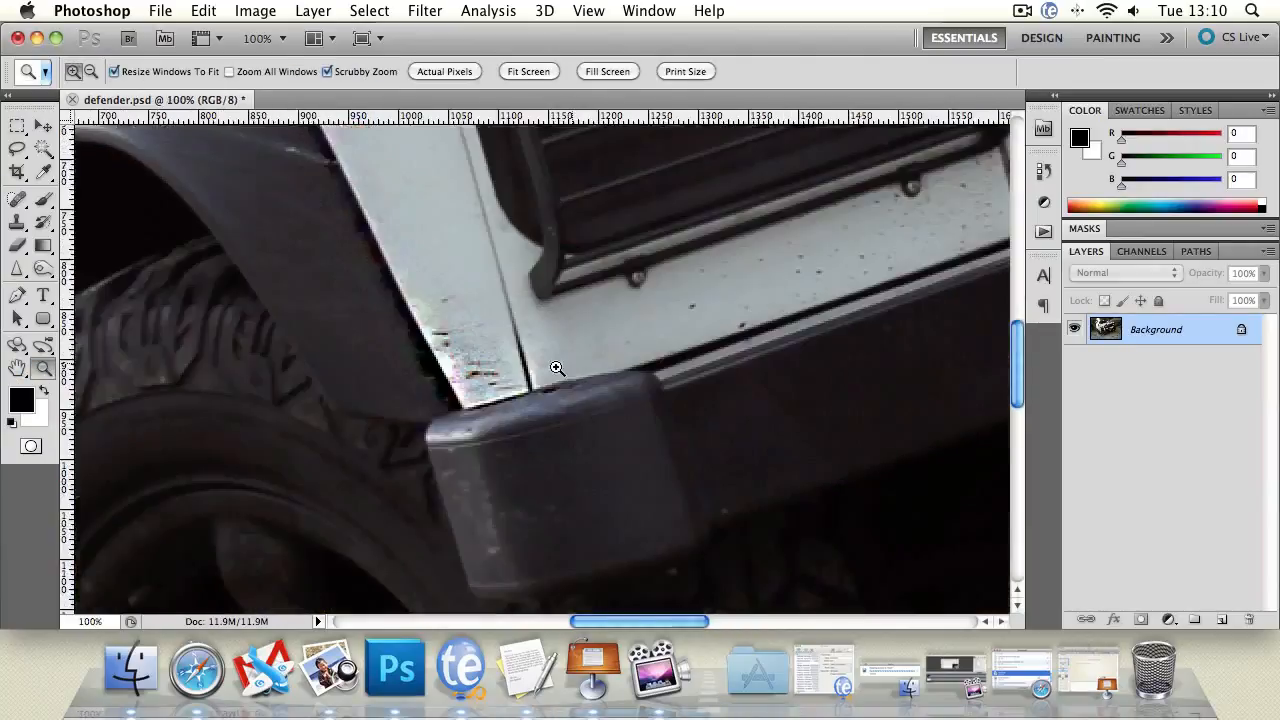
click(526, 379)
click(526, 379)
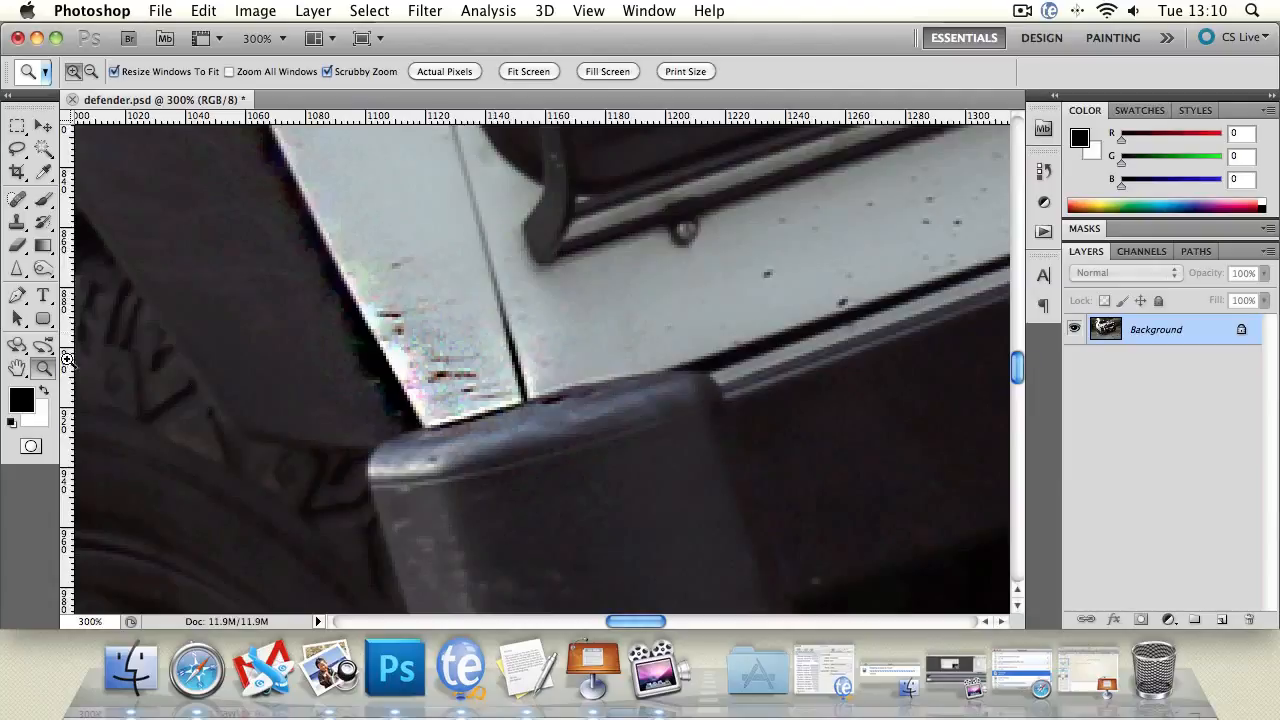
double_click(46, 371)
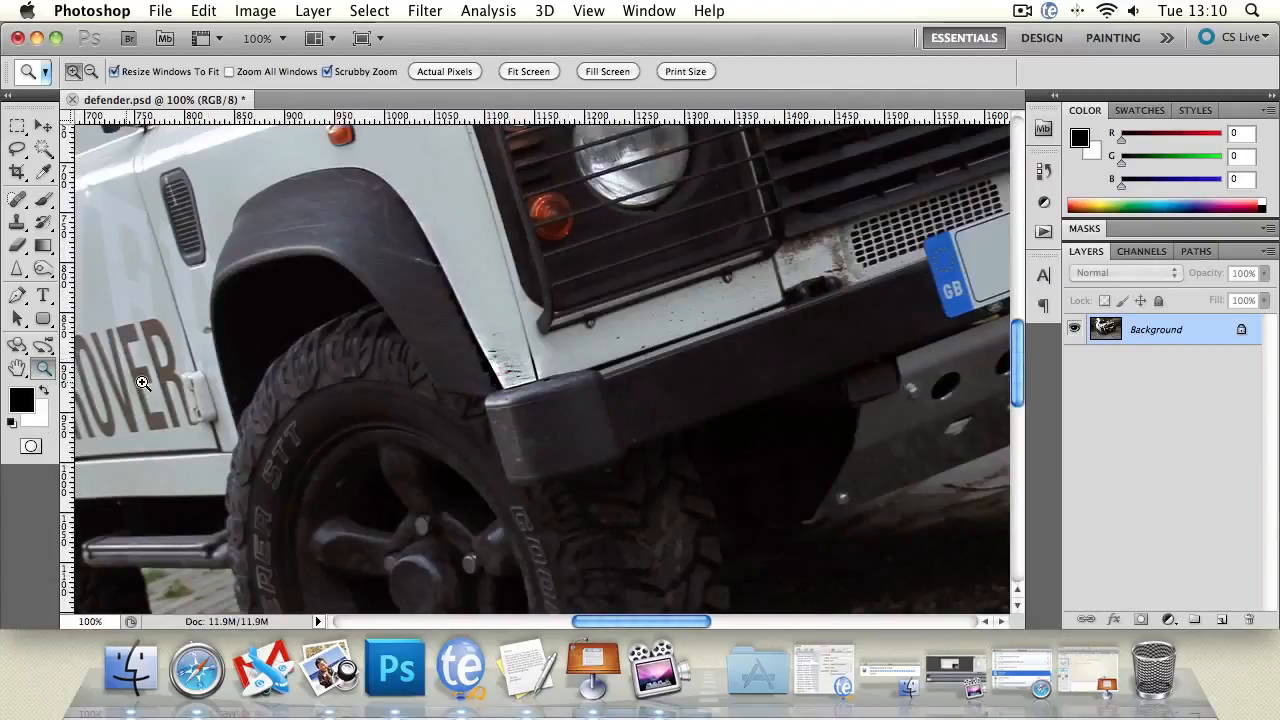
alt+click(556, 361)
alt+click(559, 361)
alt+click(574, 362)
alt+click(608, 384)
click(517, 383)
click(517, 383)
click(520, 381)
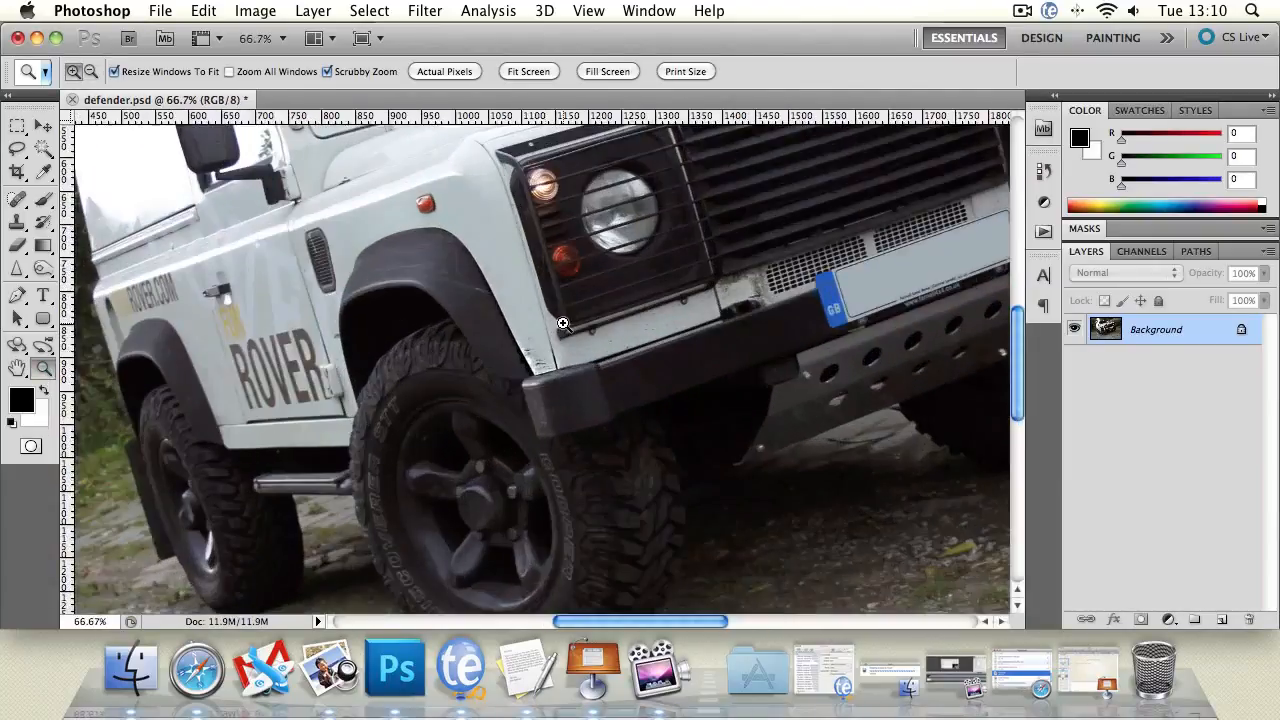
Paint the original pixels back over the sharpened bodywork corner and arch edge with the History Brush
click(563, 323)
click(537, 349)
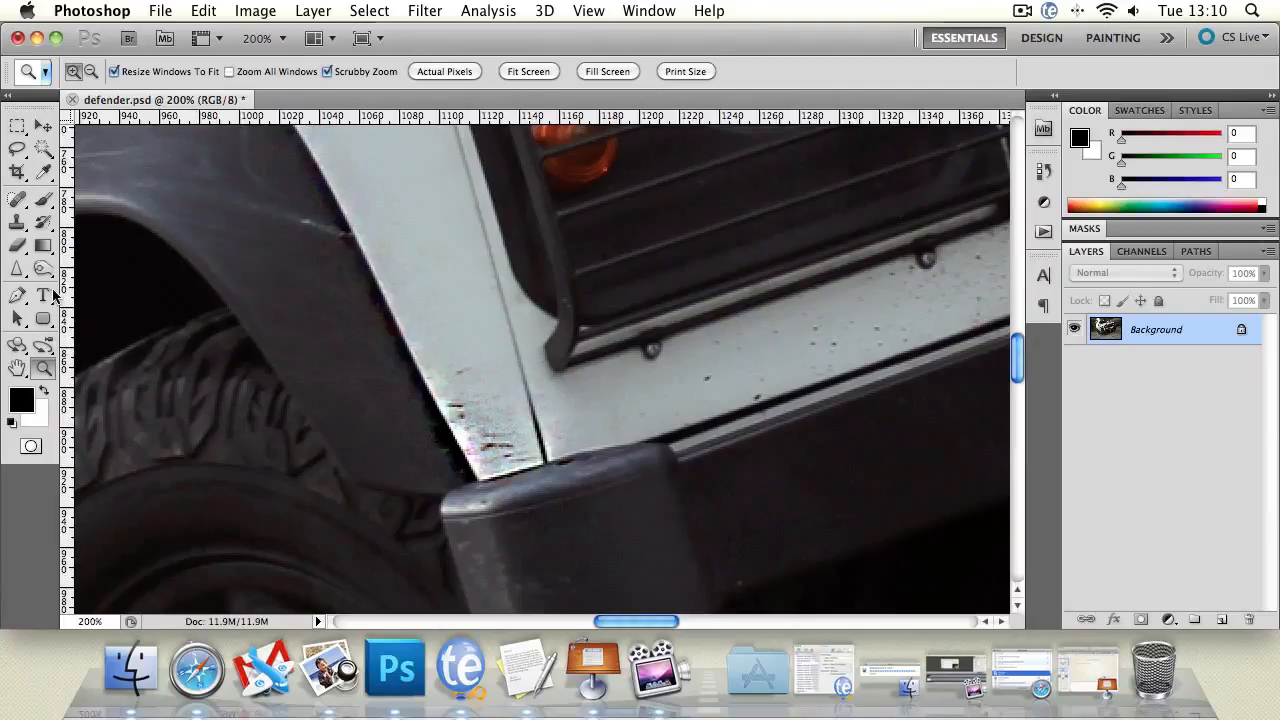
click(43, 221)
mouse_move(428, 428)
mouse_down()
mouse_move(467, 433)
mouse_move(436, 407)
mouse_move(517, 405)
mouse_move(559, 435)
mouse_move(511, 447)
mouse_move(557, 486)
mouse_up()
mouse_move(480, 372)
mouse_down()
mouse_move(581, 462)
mouse_move(472, 380)
mouse_move(545, 300)
mouse_up()
Heavily sharpen the same bodywork corner above the bumper end at 300% zoom with the Sharpen tool
double_click(45, 367)
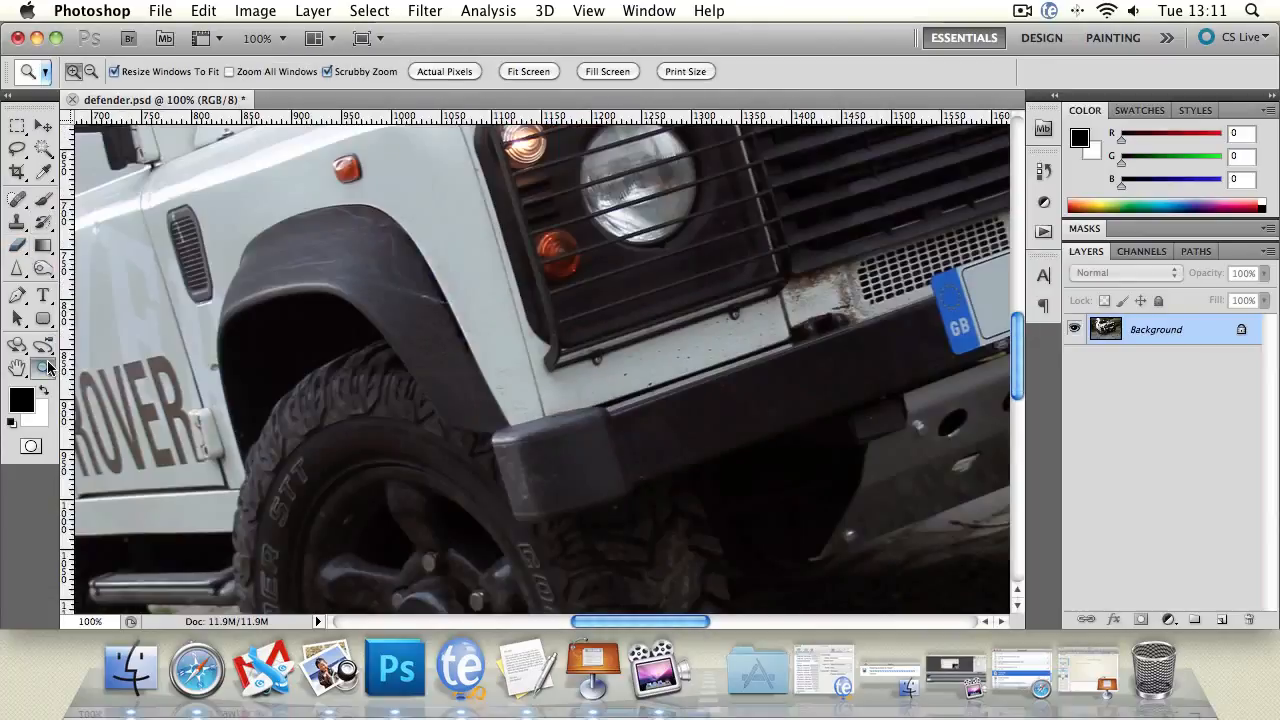
click(473, 392)
click(582, 415)
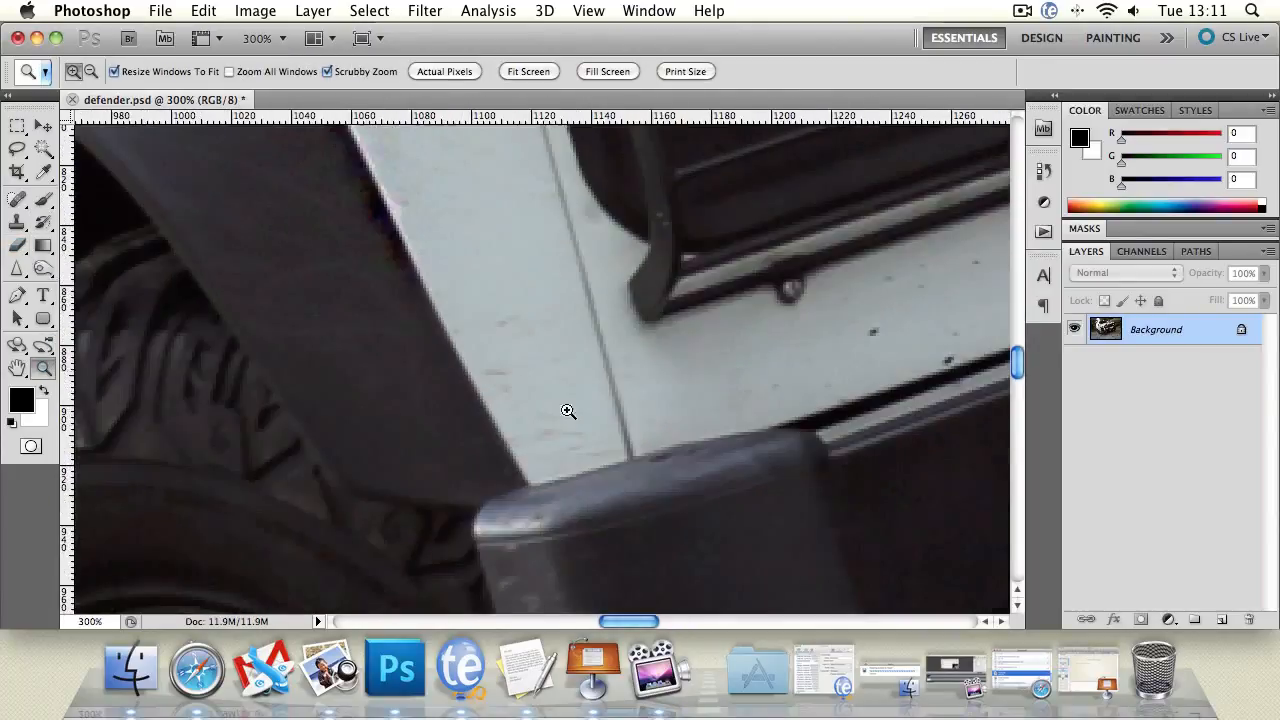
click(17, 268)
mouse_move(520, 353)
mouse_down()
mouse_move(603, 463)
mouse_move(542, 441)
mouse_move(574, 467)
mouse_move(534, 365)
mouse_move(549, 374)
mouse_move(448, 337)
mouse_move(437, 393)
mouse_move(500, 491)
mouse_move(614, 504)
mouse_move(526, 398)
mouse_move(550, 326)
mouse_move(547, 255)
mouse_move(579, 266)
mouse_move(602, 377)
mouse_move(593, 454)
mouse_move(589, 392)
mouse_move(503, 317)
mouse_move(573, 282)
mouse_up()
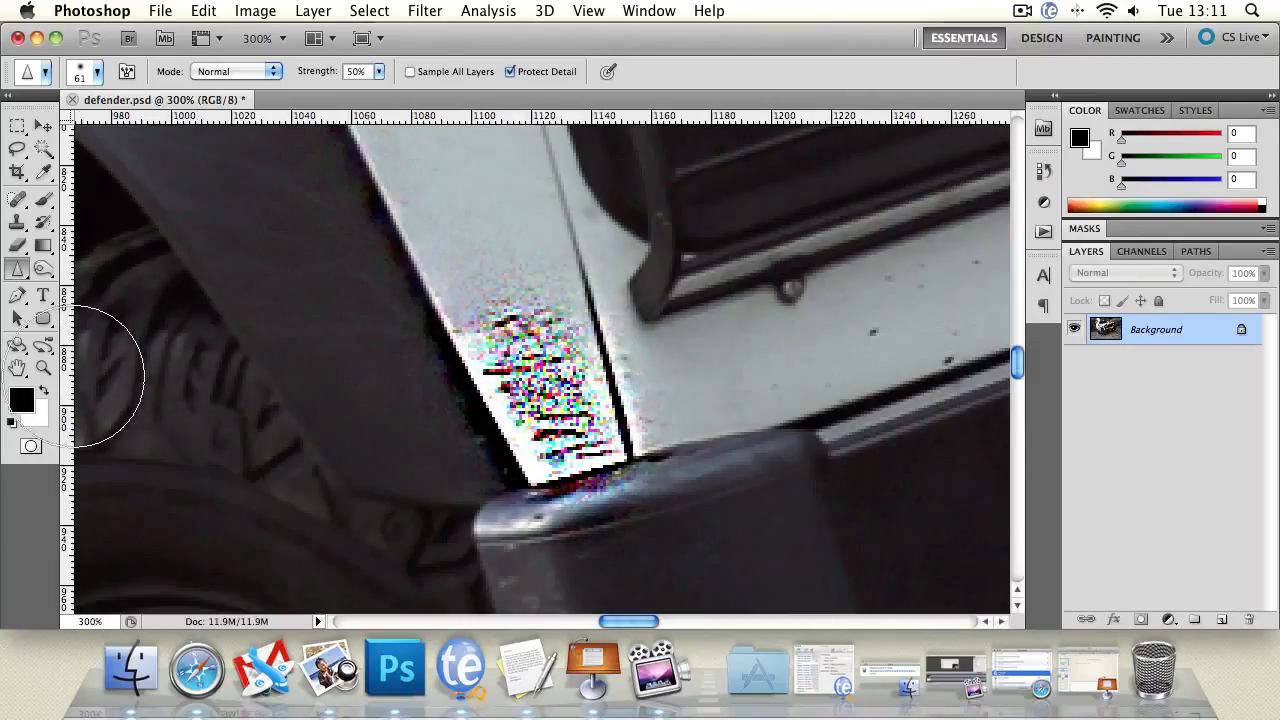
Check the oversharpened bodywork corner in the wider view and restore it with the History Brush
double_click(43, 370)
alt+click(588, 378)
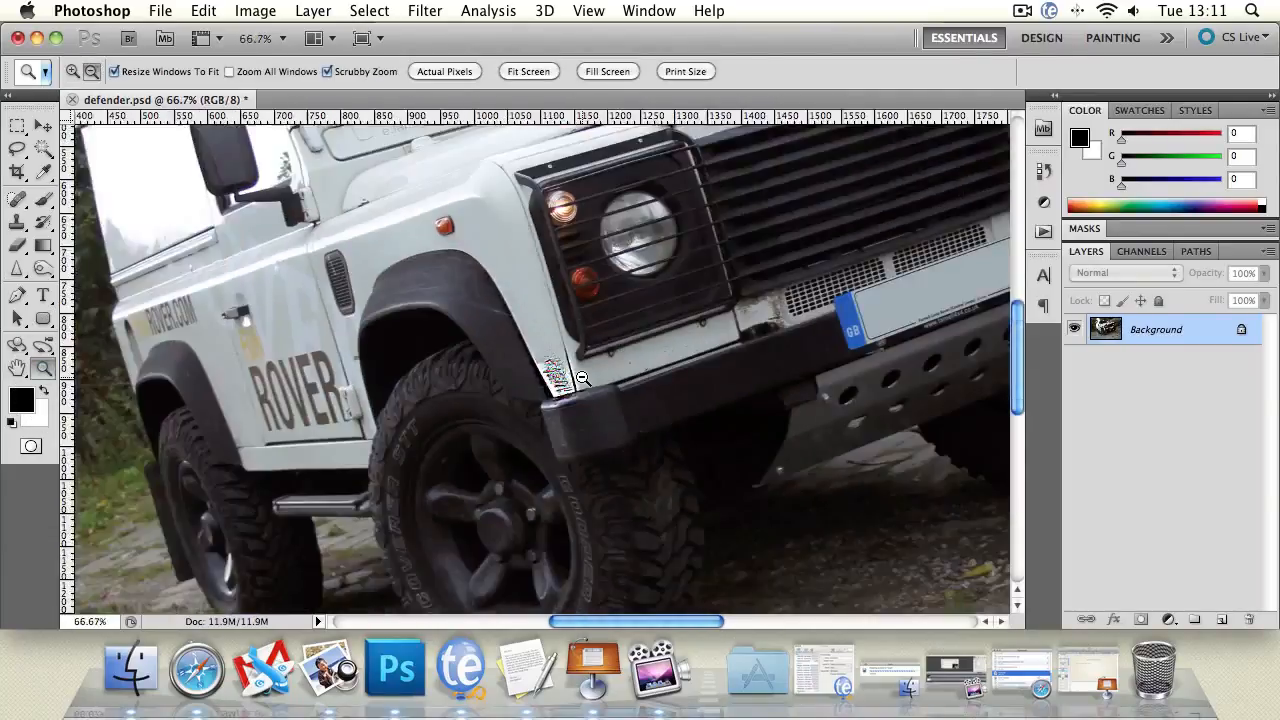
alt+click(588, 379)
alt+click(590, 381)
click(600, 398)
click(600, 397)
click(365, 333)
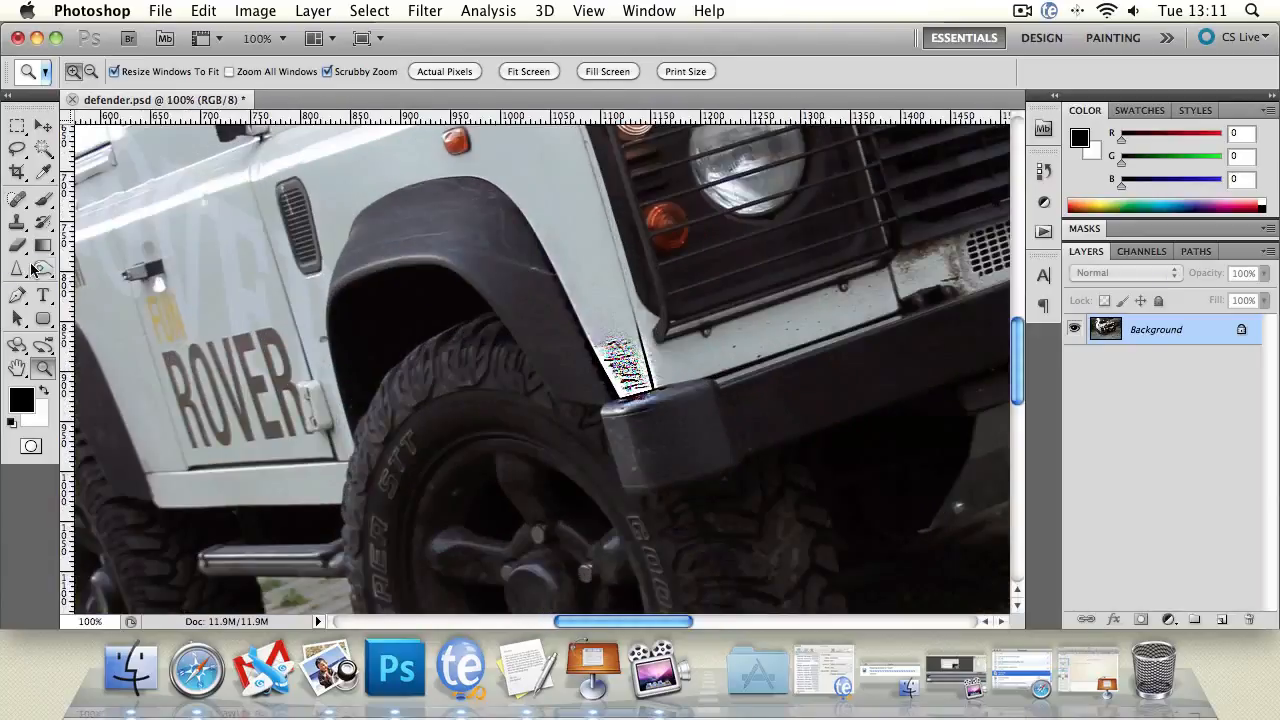
click(17, 245)
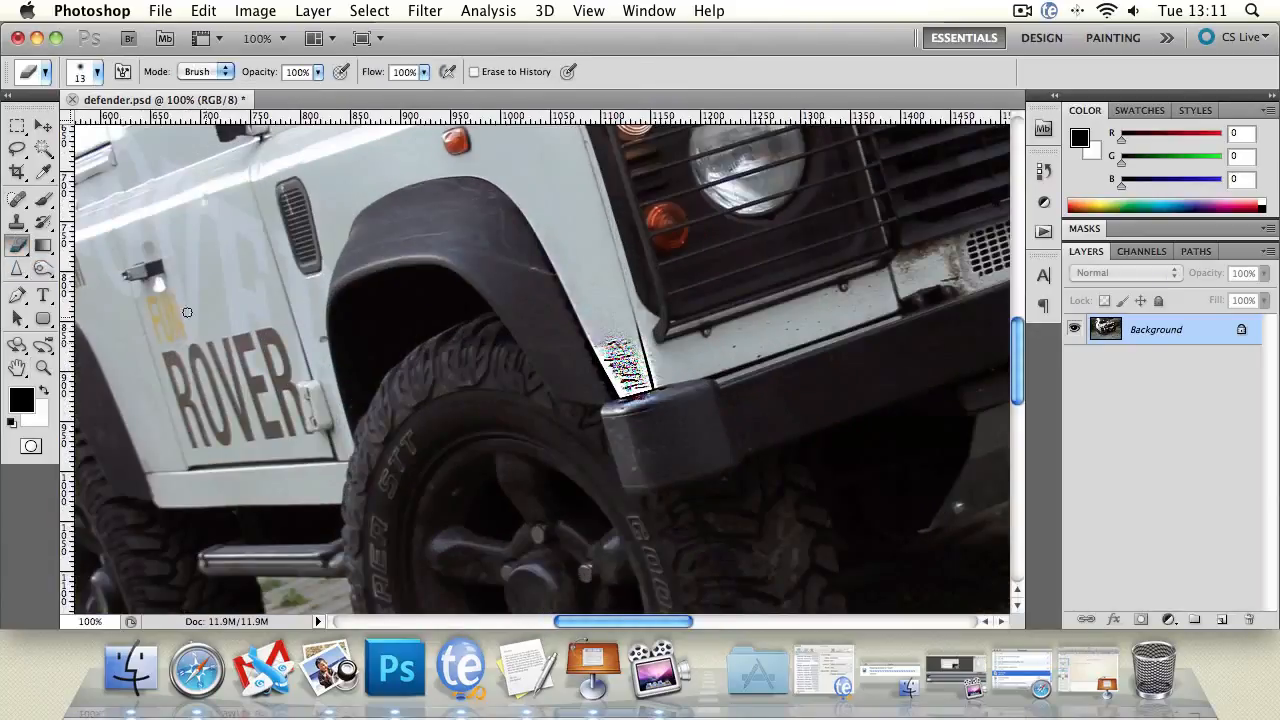
click(43, 222)
mouse_move(669, 404)
mouse_down()
mouse_move(620, 400)
mouse_move(655, 403)
mouse_move(637, 372)
mouse_up()
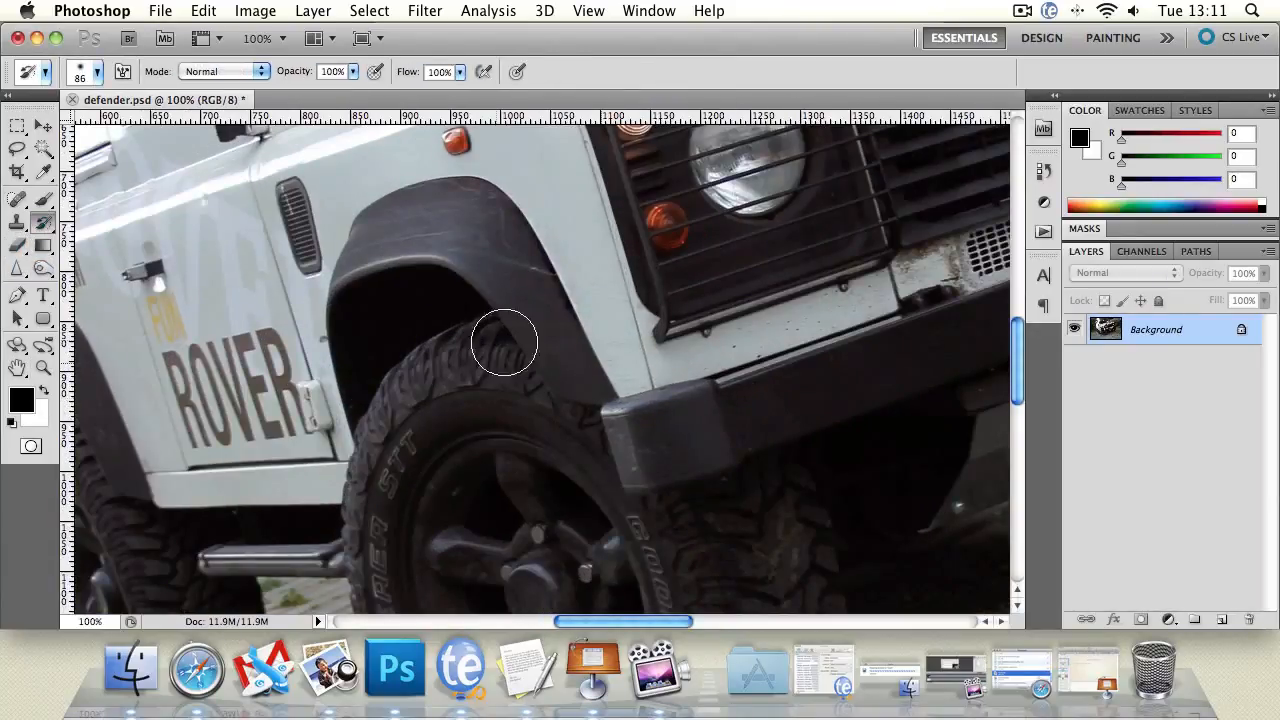
Switch to the Smudge tool and set its brush size to 43 px
scroll(580, 340, up, 3)
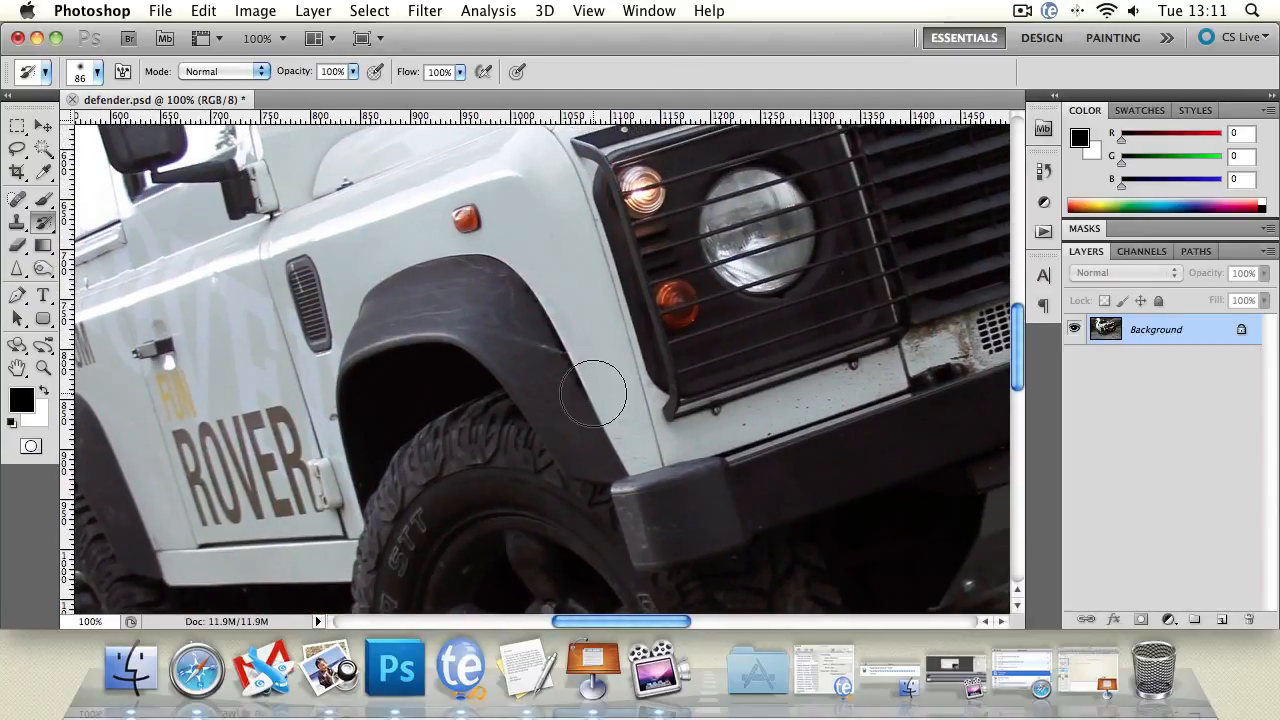
click(17, 268)
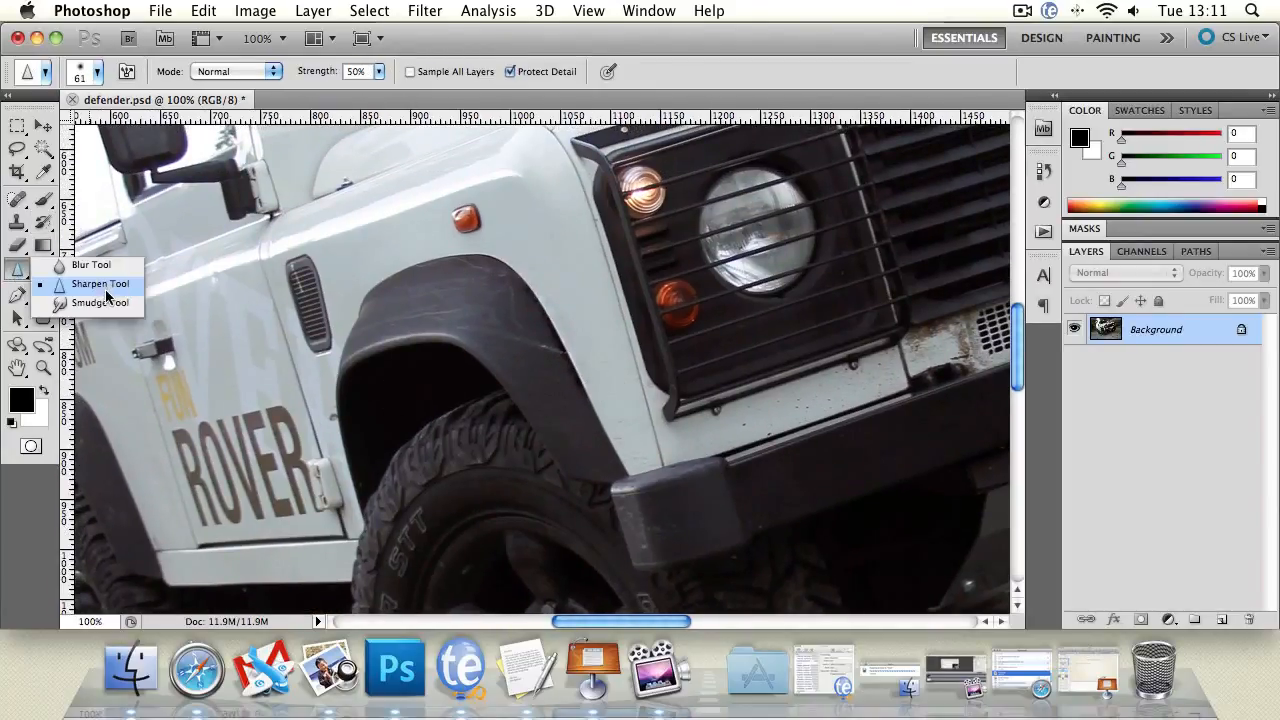
click(120, 297)
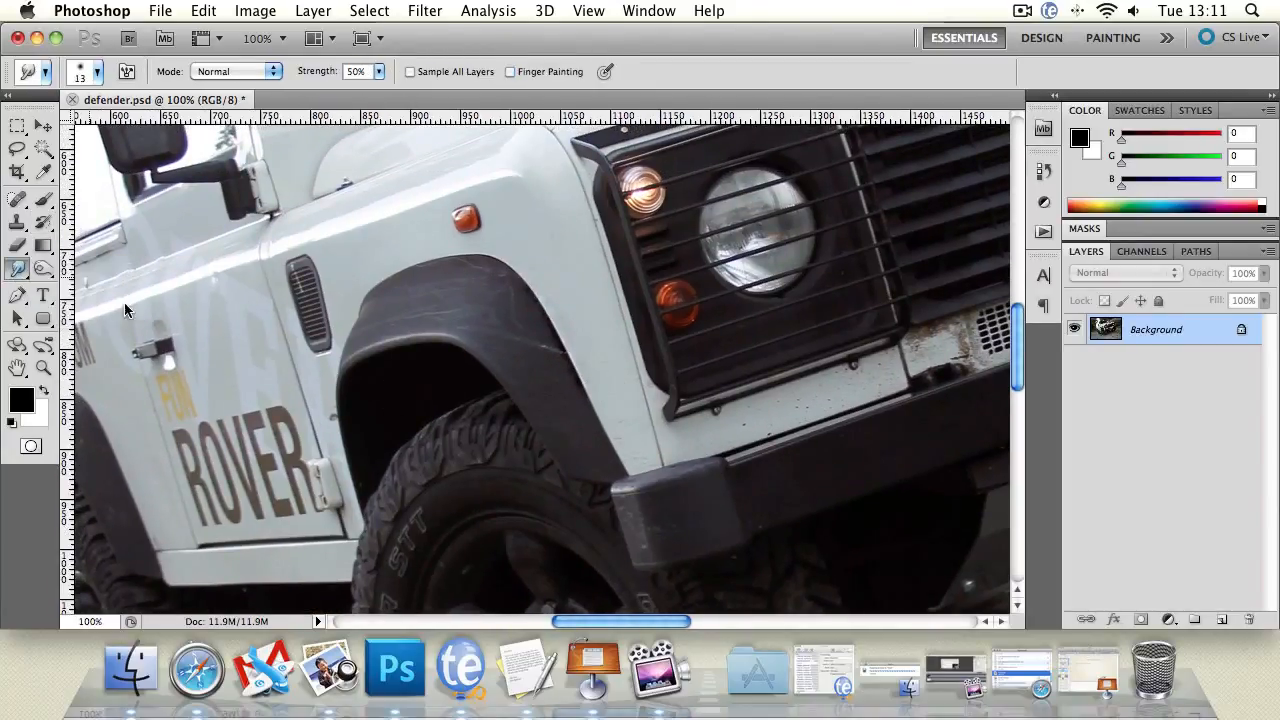
click(94, 78)
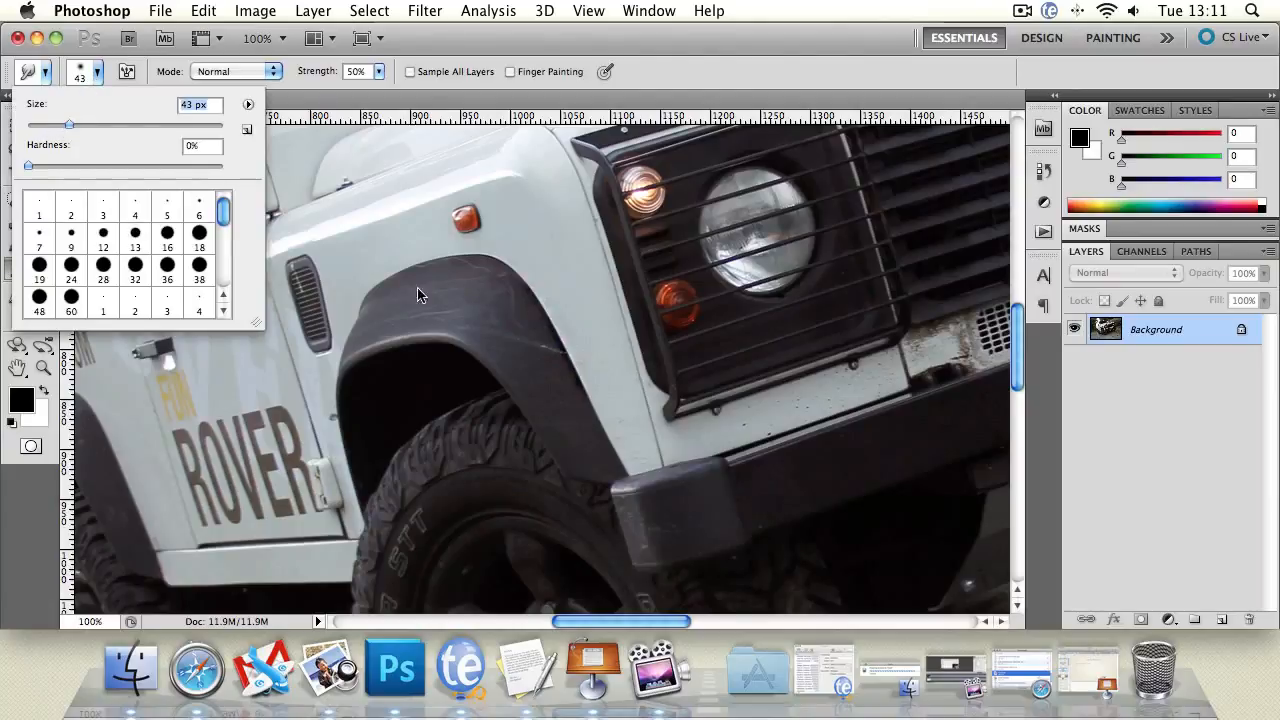
Set the Smudge brush hardness to 100%, with the front wheel arch and bumper corner in view
click(17, 368)
drag(621, 433, 555, 351)
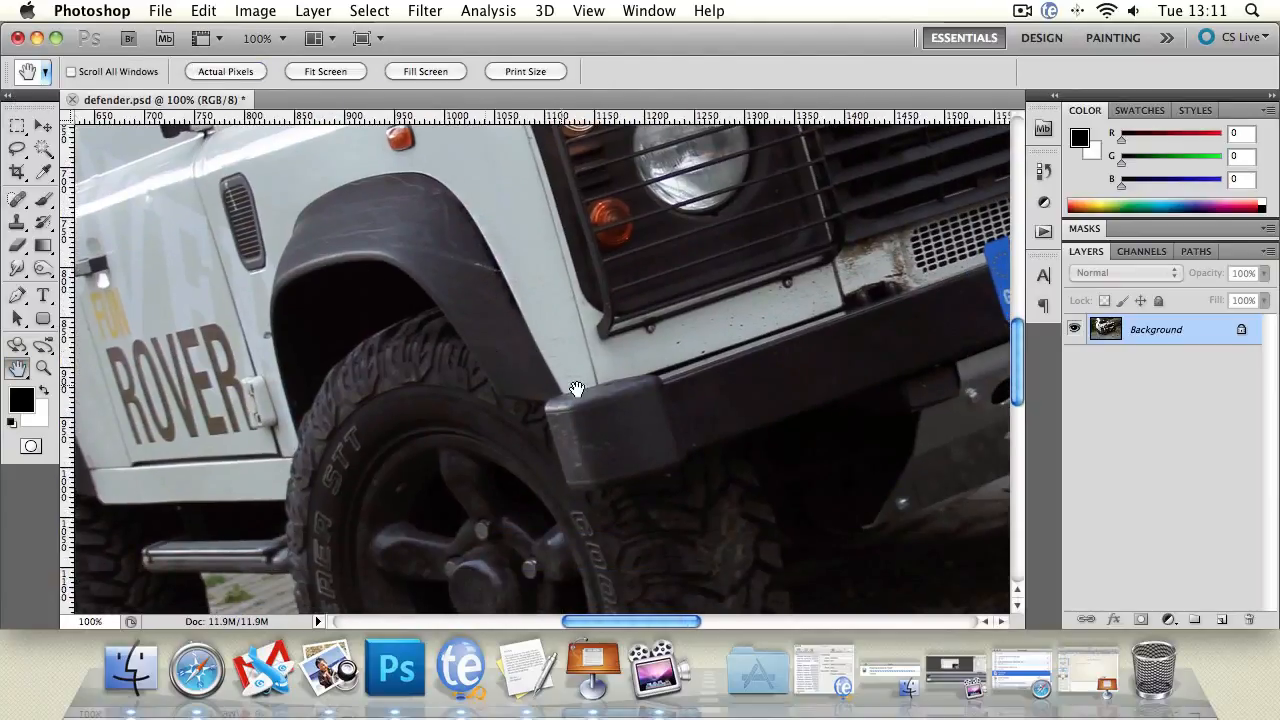
click(17, 268)
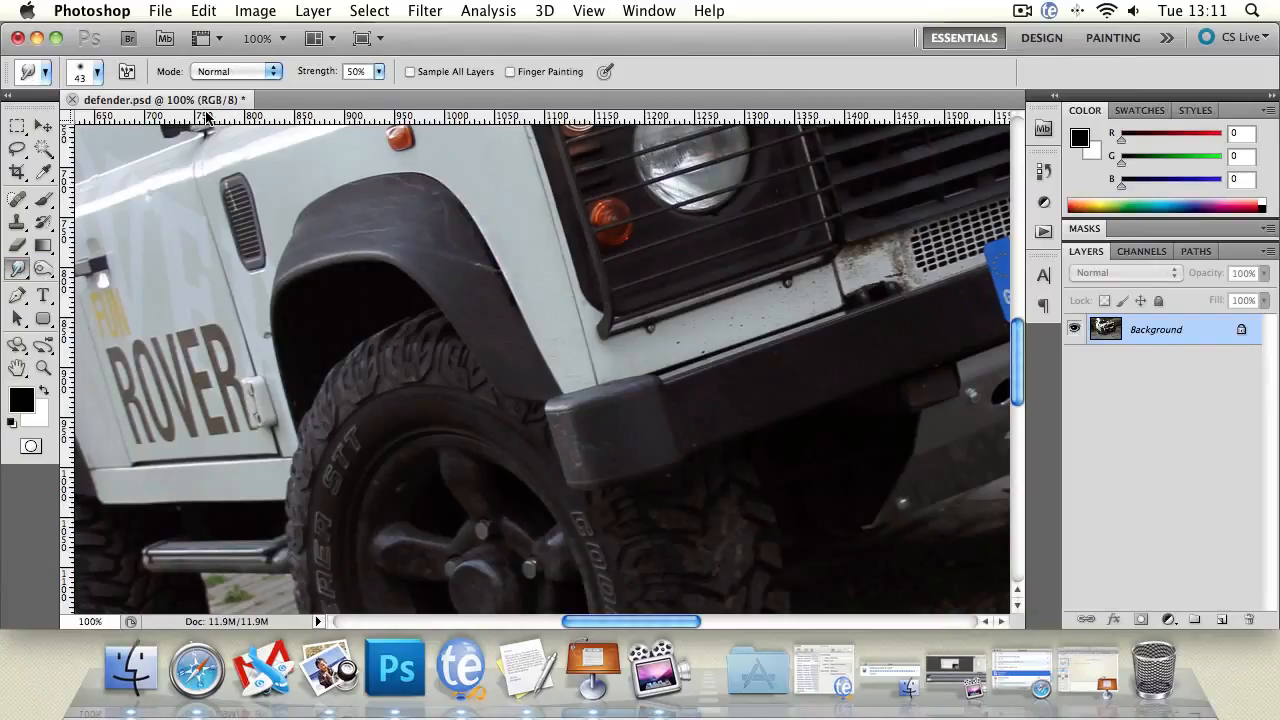
click(96, 74)
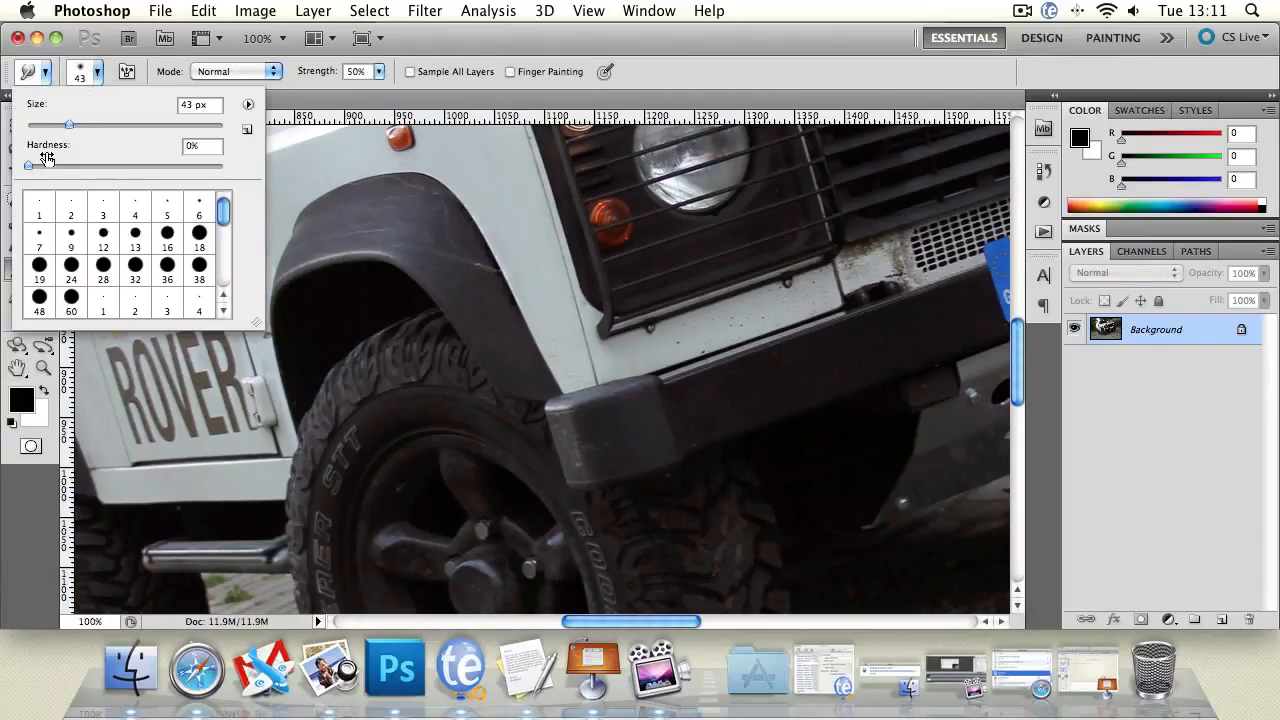
drag(30, 167, 276, 184)
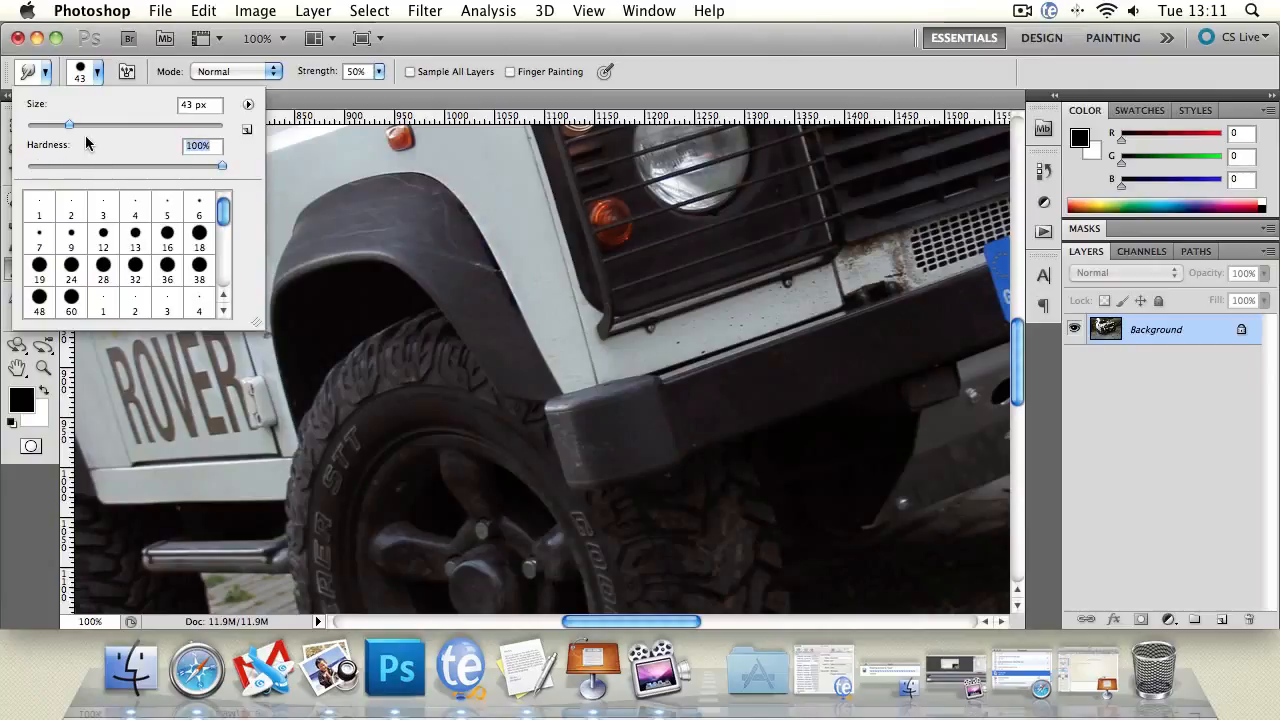
Smudge the black front wheel arch edges into the surrounding white bodywork in Normal mode at 50% strength
click(267, 75)
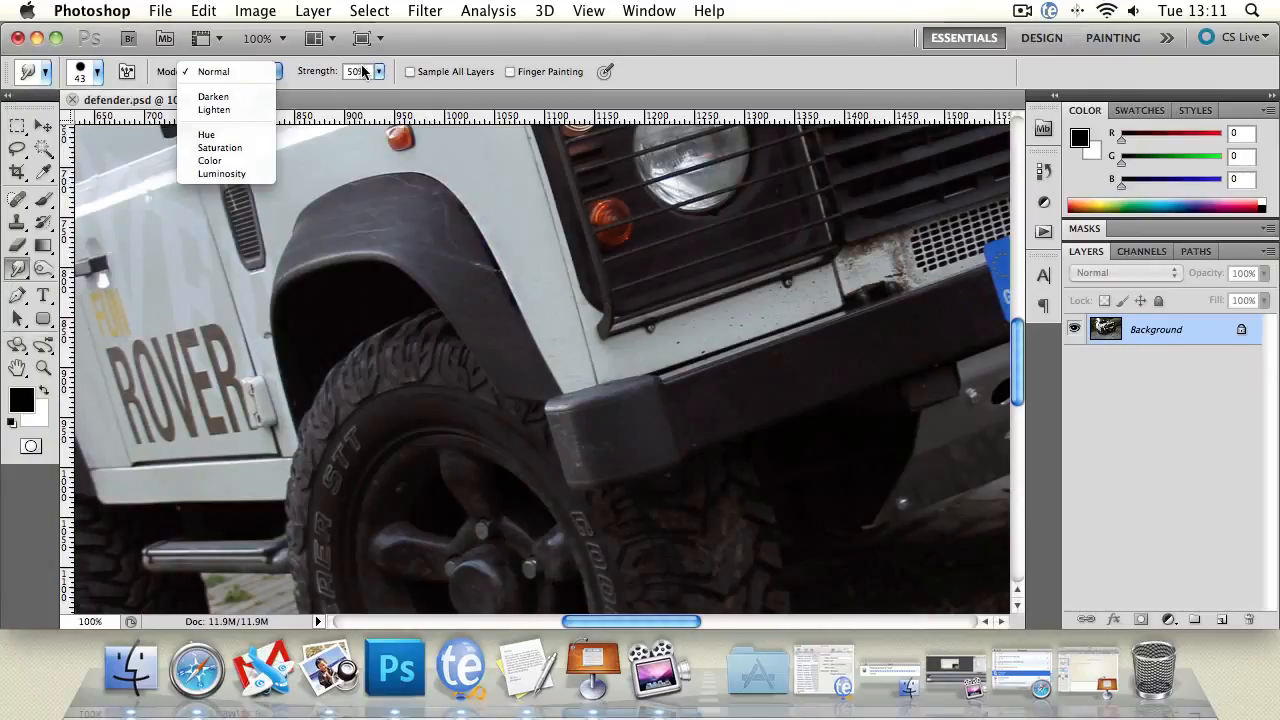
click(512, 324)
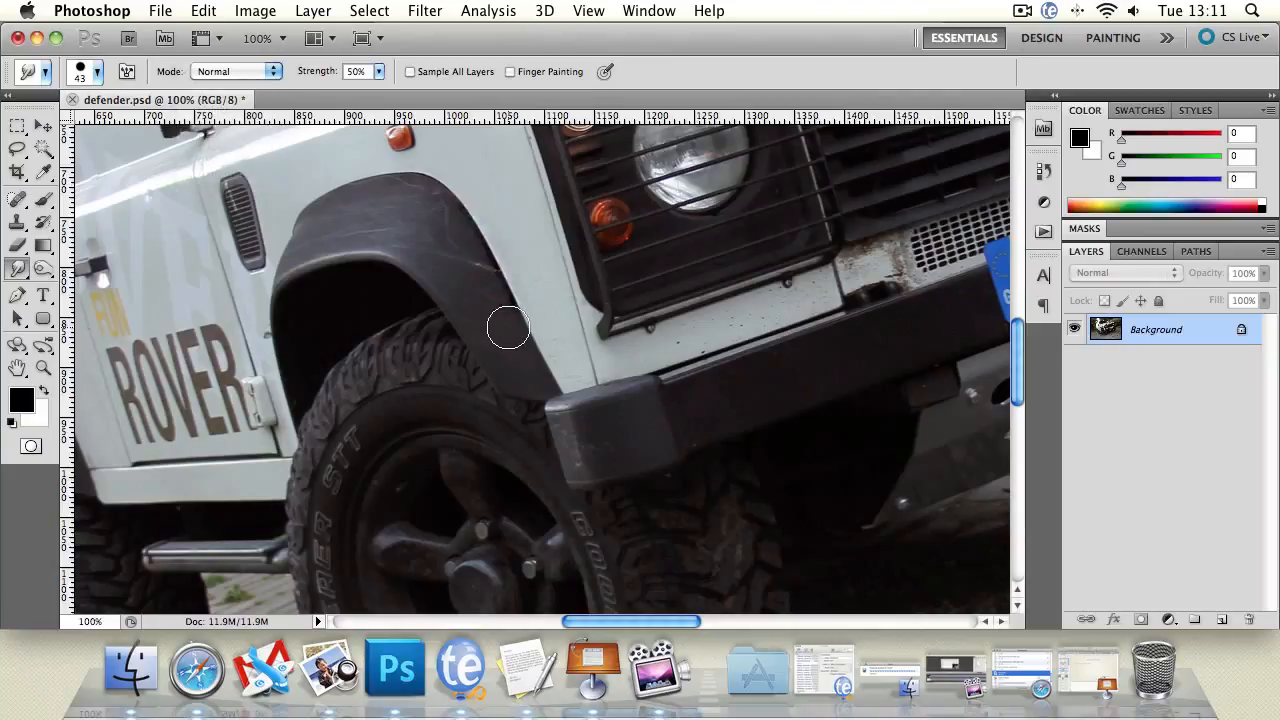
mouse_move(494, 315)
mouse_down()
mouse_move(531, 286)
mouse_move(467, 277)
mouse_move(502, 273)
mouse_move(520, 248)
mouse_move(469, 266)
mouse_move(490, 255)
mouse_move(457, 244)
mouse_move(478, 228)
mouse_move(444, 218)
mouse_move(459, 202)
mouse_move(526, 331)
mouse_move(480, 241)
mouse_move(432, 190)
mouse_move(525, 287)
mouse_move(541, 336)
mouse_move(453, 209)
mouse_move(555, 356)
mouse_move(480, 245)
mouse_move(571, 340)
mouse_move(525, 328)
mouse_move(535, 338)
mouse_move(525, 328)
mouse_move(561, 352)
mouse_move(516, 290)
mouse_move(555, 367)
mouse_move(431, 192)
mouse_move(474, 220)
mouse_move(431, 190)
mouse_move(323, 207)
mouse_move(386, 185)
mouse_move(422, 215)
mouse_move(351, 191)
mouse_move(408, 184)
mouse_move(451, 202)
mouse_move(406, 185)
mouse_move(446, 200)
mouse_move(497, 251)
mouse_move(535, 312)
mouse_move(462, 219)
mouse_move(561, 372)
mouse_move(503, 269)
mouse_move(433, 205)
mouse_move(484, 273)
mouse_move(418, 243)
mouse_move(487, 330)
mouse_move(418, 227)
mouse_move(513, 313)
mouse_move(493, 259)
mouse_move(460, 226)
mouse_move(489, 251)
mouse_move(473, 207)
mouse_move(485, 224)
mouse_move(449, 200)
mouse_move(525, 289)
mouse_move(544, 335)
mouse_move(514, 285)
mouse_move(395, 191)
mouse_move(350, 188)
mouse_move(318, 228)
mouse_move(346, 234)
mouse_move(314, 240)
mouse_move(426, 266)
mouse_move(340, 257)
mouse_move(354, 235)
mouse_move(409, 240)
mouse_move(323, 223)
mouse_move(283, 271)
mouse_move(320, 240)
mouse_move(291, 264)
mouse_move(406, 214)
mouse_move(286, 277)
mouse_move(329, 257)
mouse_up()
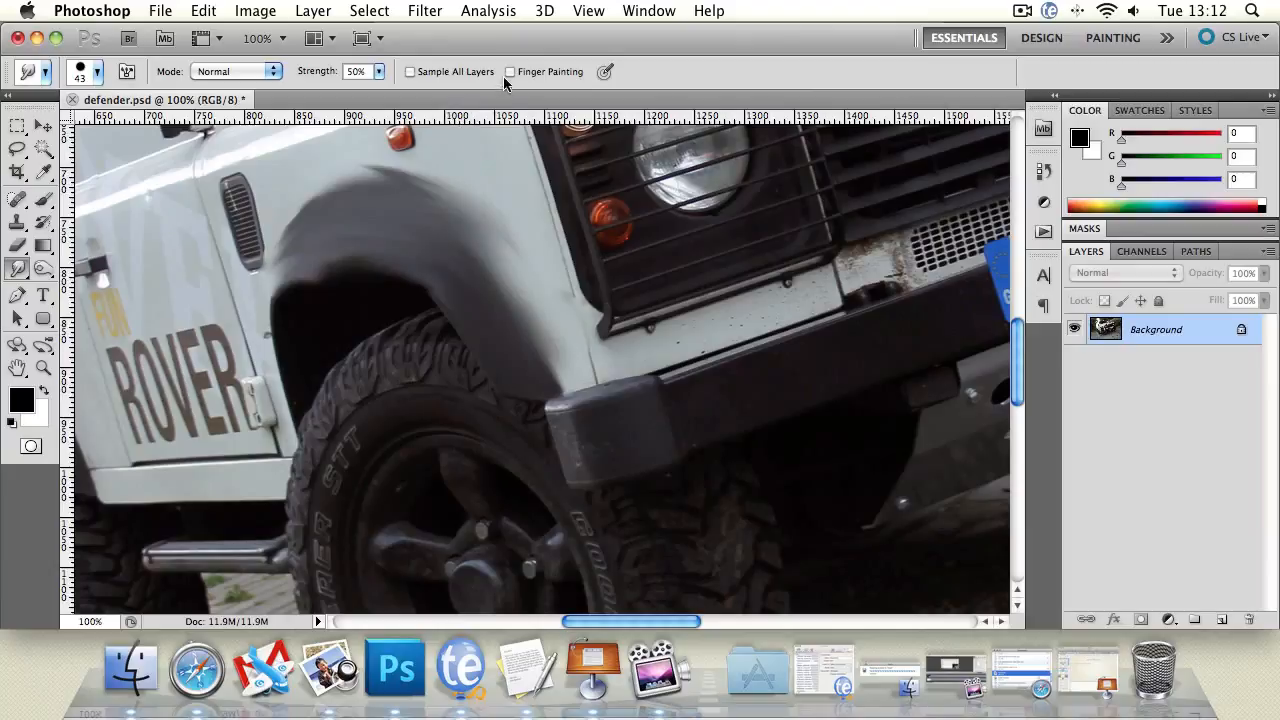
Enable Finger Painting for the Smudge tool and smear and dab the black foreground colour over the front wheel arch and nearby bodywork
mouse_move(389, 224)
mouse_down()
mouse_move(347, 209)
mouse_move(414, 206)
mouse_move(452, 232)
mouse_move(361, 194)
mouse_move(321, 218)
mouse_move(437, 199)
mouse_move(308, 193)
mouse_move(447, 200)
mouse_move(303, 196)
mouse_move(434, 245)
mouse_move(401, 193)
mouse_move(393, 202)
mouse_move(485, 271)
mouse_move(442, 189)
mouse_up()
click(452, 262)
click(372, 248)
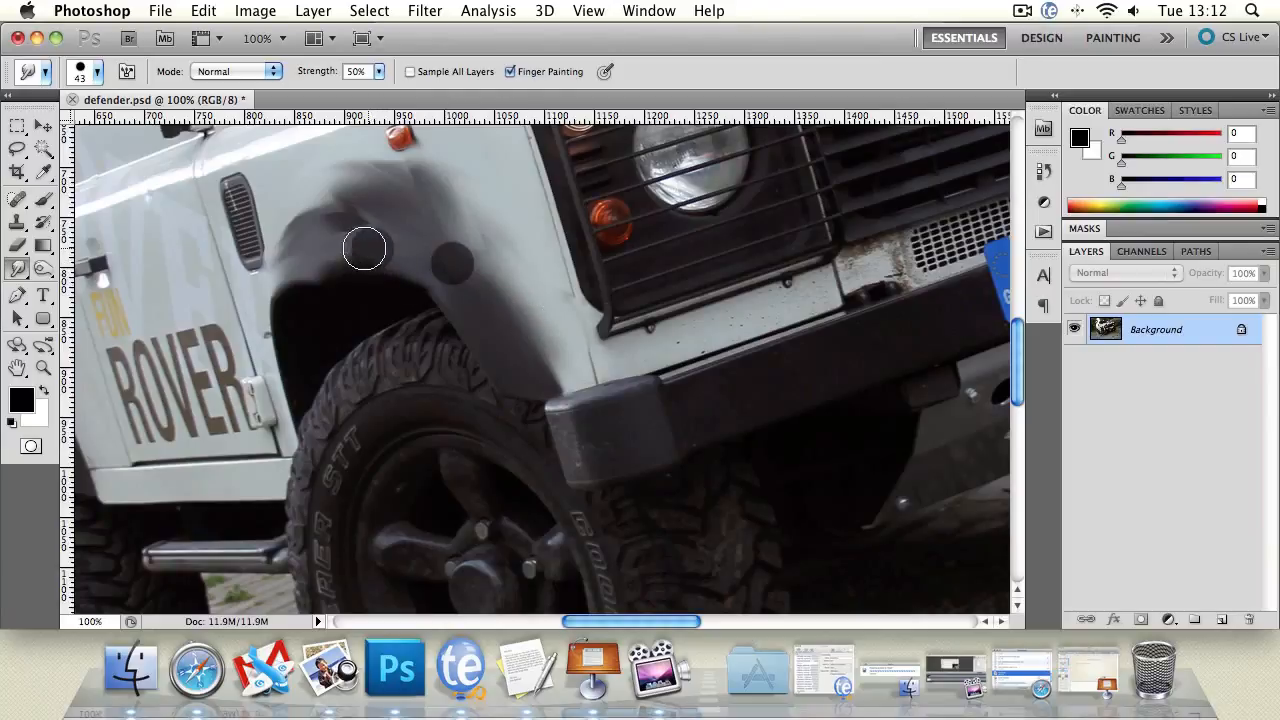
click(287, 253)
click(398, 212)
click(362, 190)
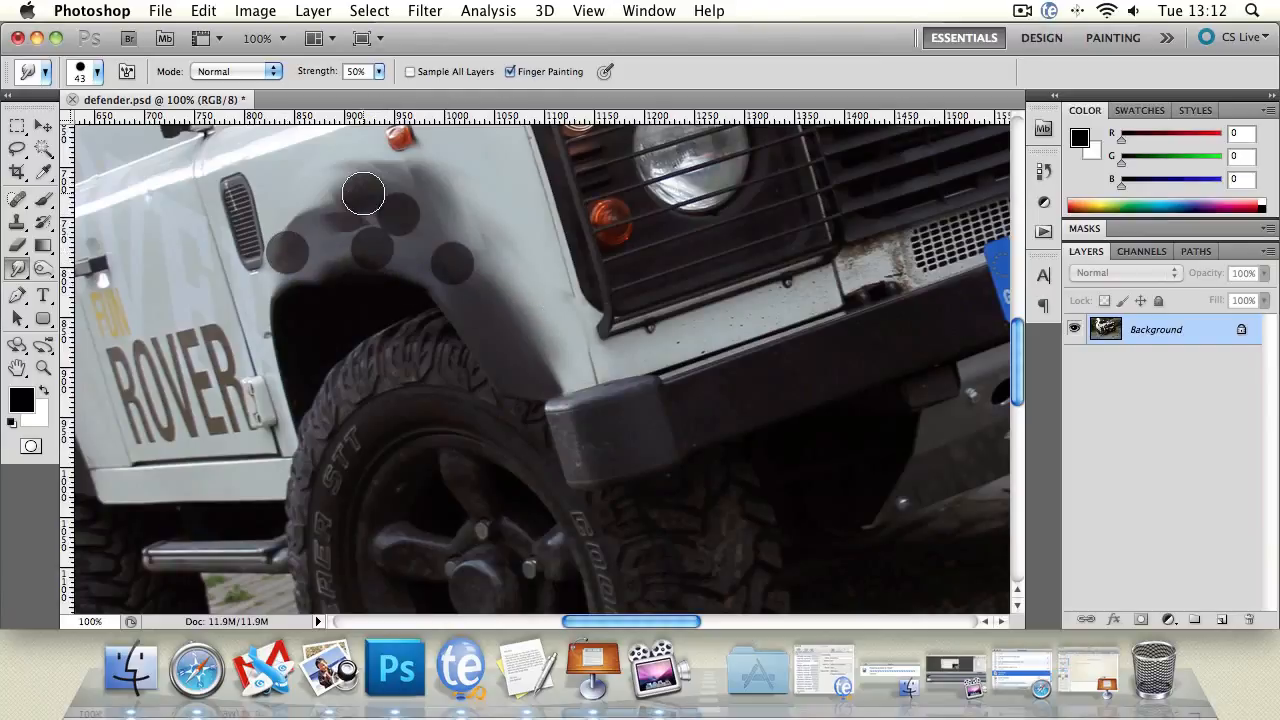
click(467, 301)
click(496, 366)
click(414, 247)
click(501, 163)
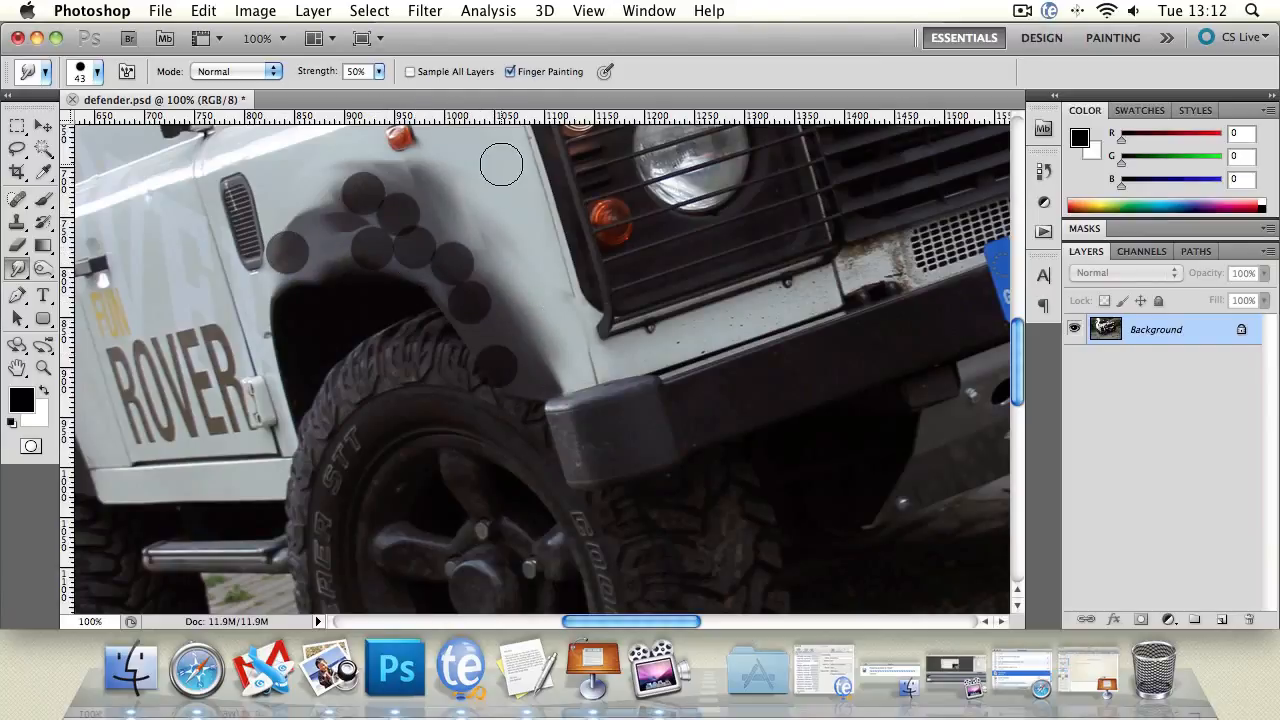
mouse_move(371, 199)
mouse_down()
mouse_move(480, 247)
mouse_move(506, 311)
mouse_move(358, 229)
mouse_move(497, 314)
mouse_move(382, 249)
mouse_move(428, 271)
mouse_move(512, 385)
mouse_move(445, 298)
mouse_move(304, 275)
mouse_move(407, 267)
mouse_move(295, 266)
mouse_move(430, 258)
mouse_move(276, 245)
mouse_move(408, 249)
mouse_move(332, 226)
mouse_move(394, 226)
mouse_move(341, 220)
mouse_move(388, 211)
mouse_move(399, 222)
mouse_move(304, 242)
mouse_move(379, 198)
mouse_move(258, 248)
mouse_move(393, 203)
mouse_move(276, 269)
mouse_move(431, 234)
mouse_move(509, 356)
mouse_move(441, 241)
mouse_move(501, 307)
mouse_up()
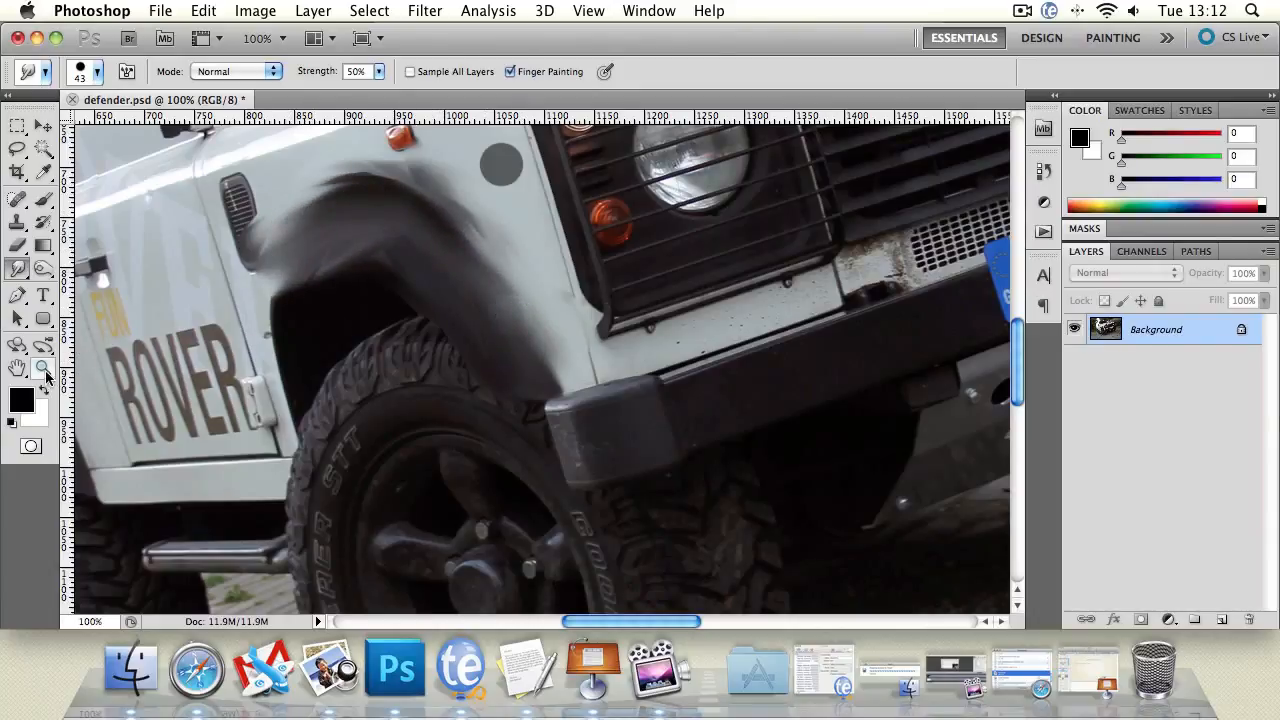
Check the smudged front wheel arch in the wider view and restore it with the History Brush
click(43, 368)
alt+click(431, 361)
alt+click(431, 362)
alt+click(431, 363)
alt+click(431, 364)
alt+click(436, 366)
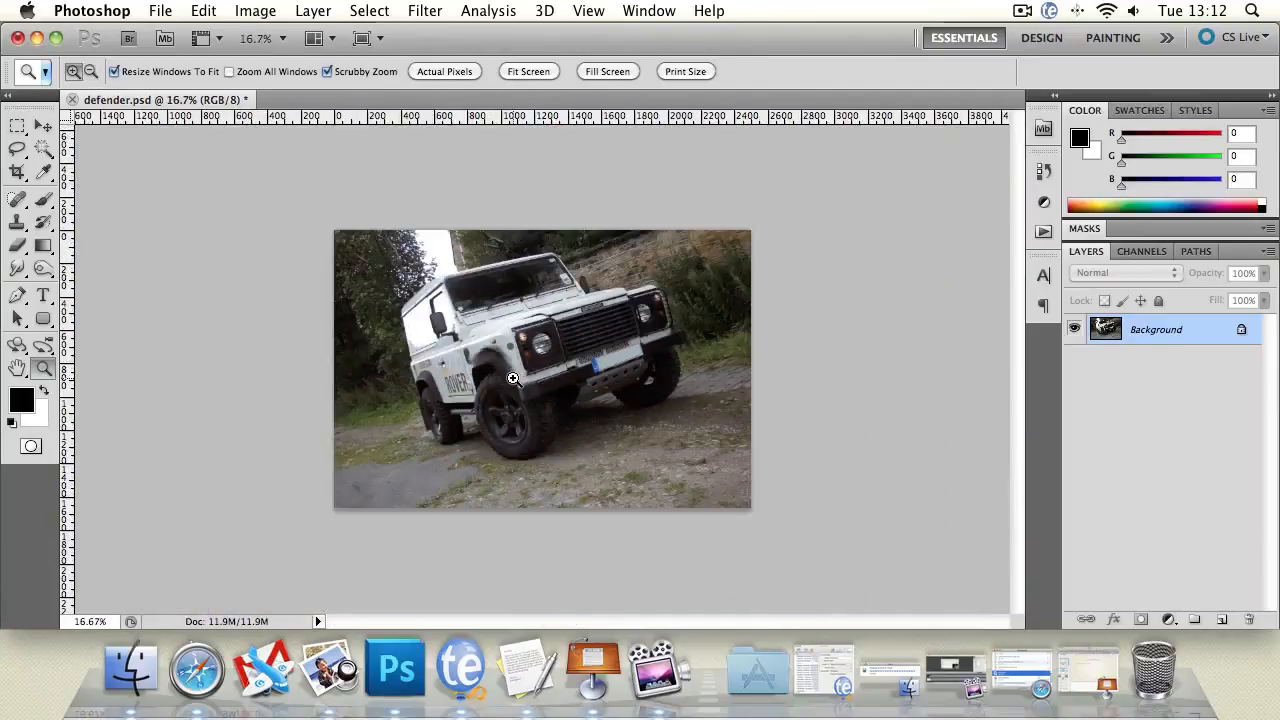
click(494, 371)
click(491, 369)
click(490, 368)
key(super+space)
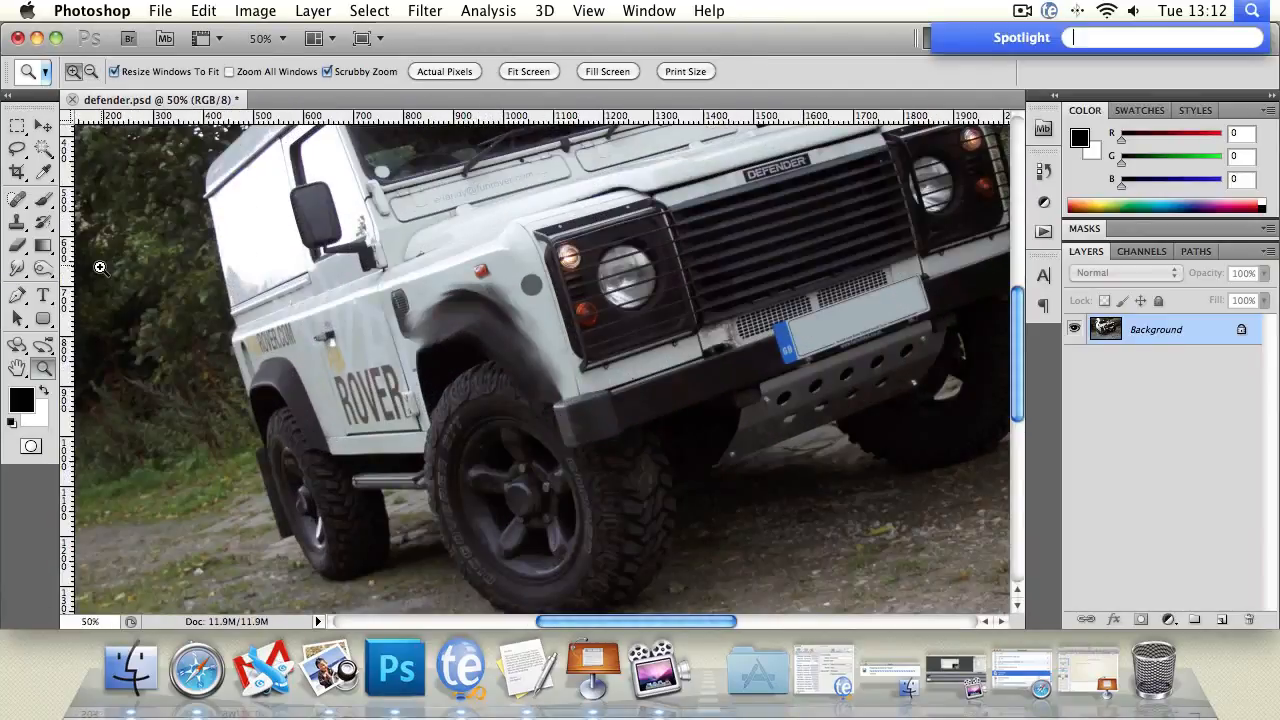
click(43, 222)
mouse_move(422, 318)
mouse_down()
mouse_move(517, 333)
mouse_move(576, 365)
mouse_move(535, 289)
mouse_move(498, 324)
mouse_move(426, 340)
mouse_move(445, 424)
mouse_up()
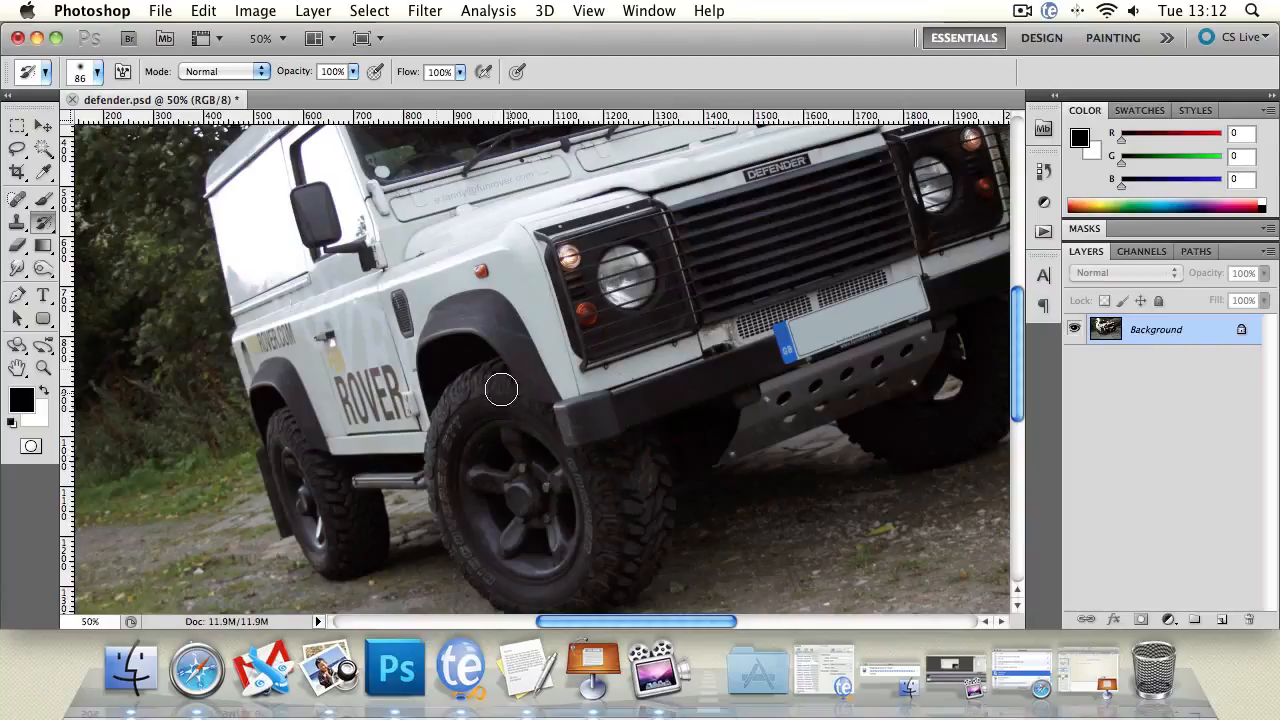
Switch to the Dodge tool and set its brush size to 65 px
click(17, 369)
drag(442, 330, 430, 360)
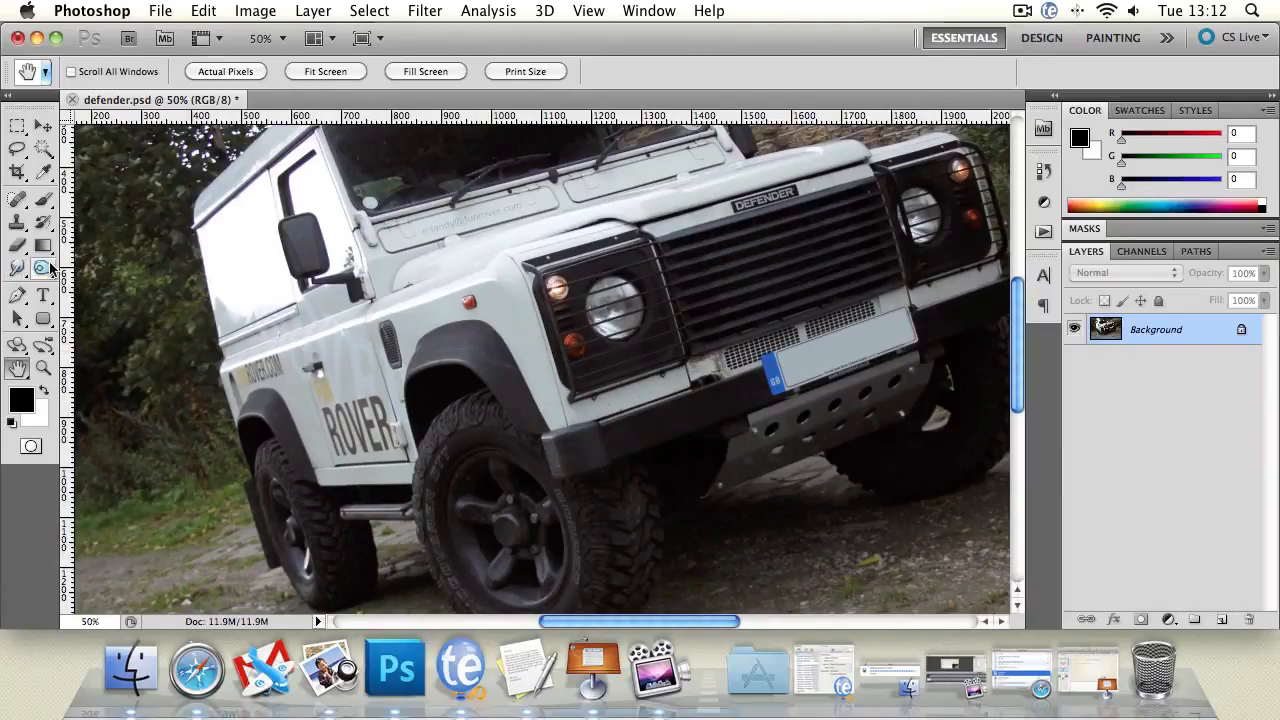
click(44, 270)
drag(48, 275, 100, 266)
click(17, 369)
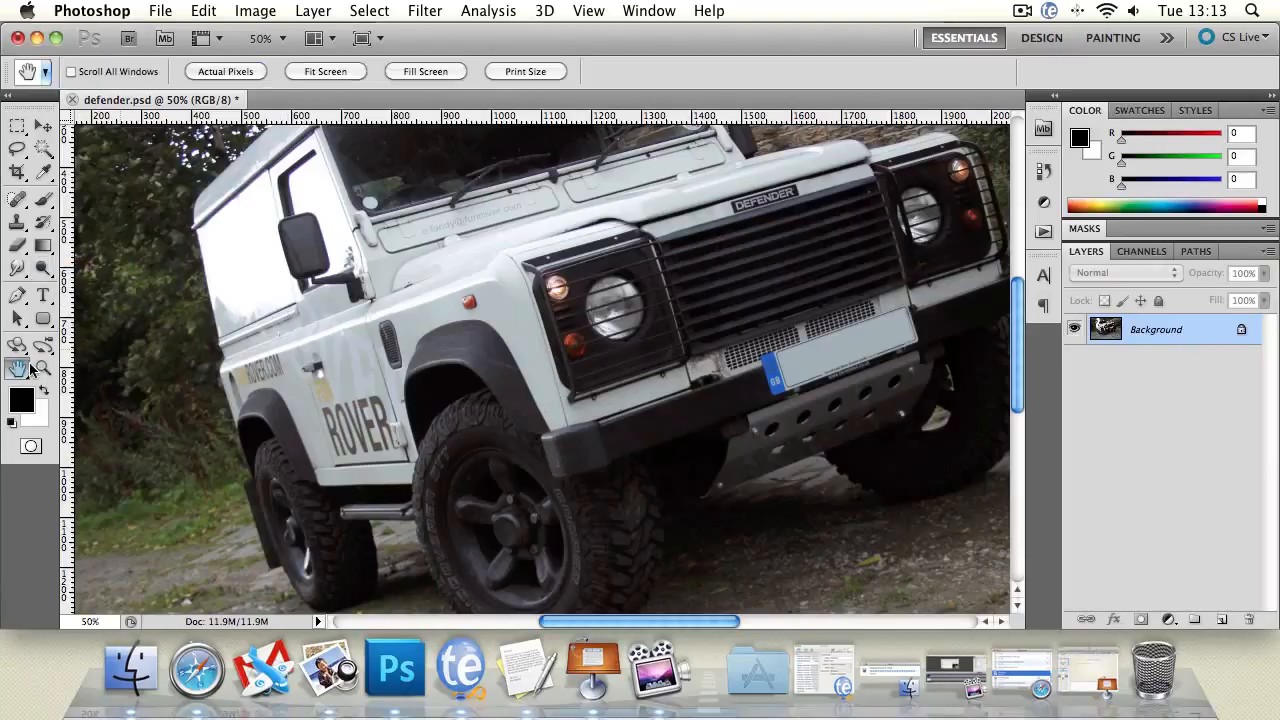
drag(194, 316, 358, 402)
drag(305, 320, 257, 314)
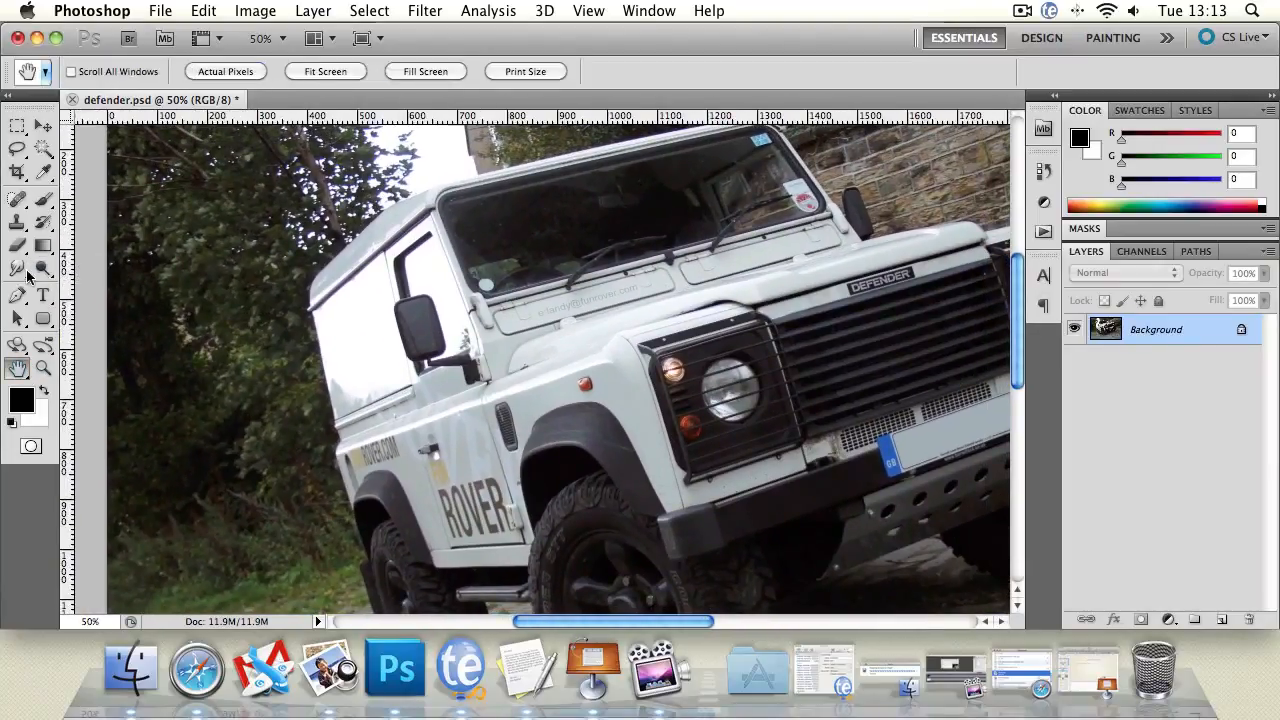
click(43, 268)
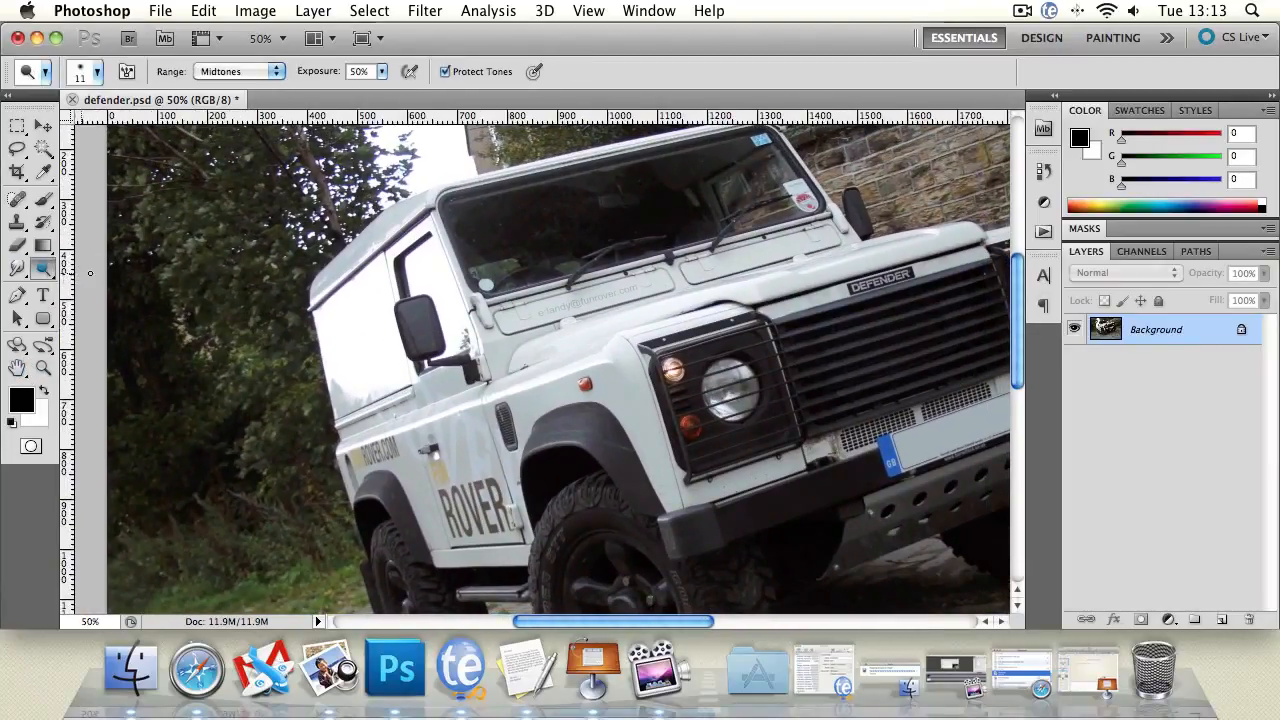
click(97, 71)
drag(38, 125, 91, 124)
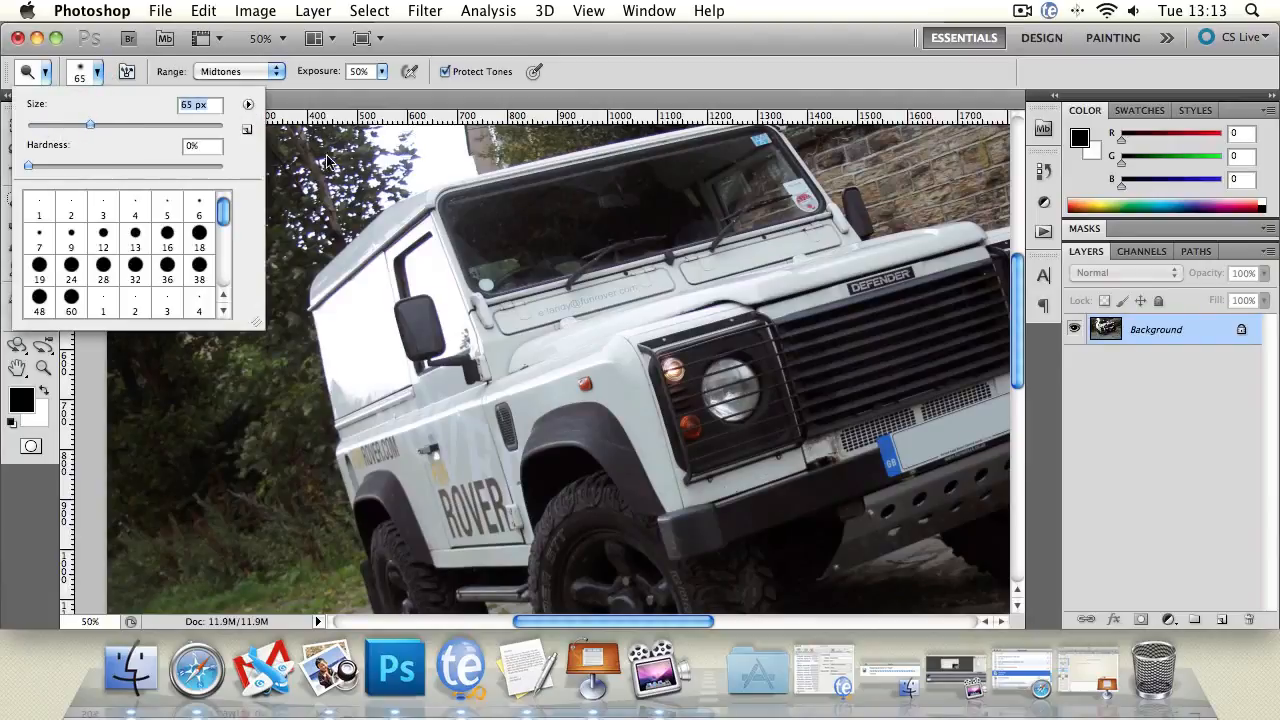
click(672, 63)
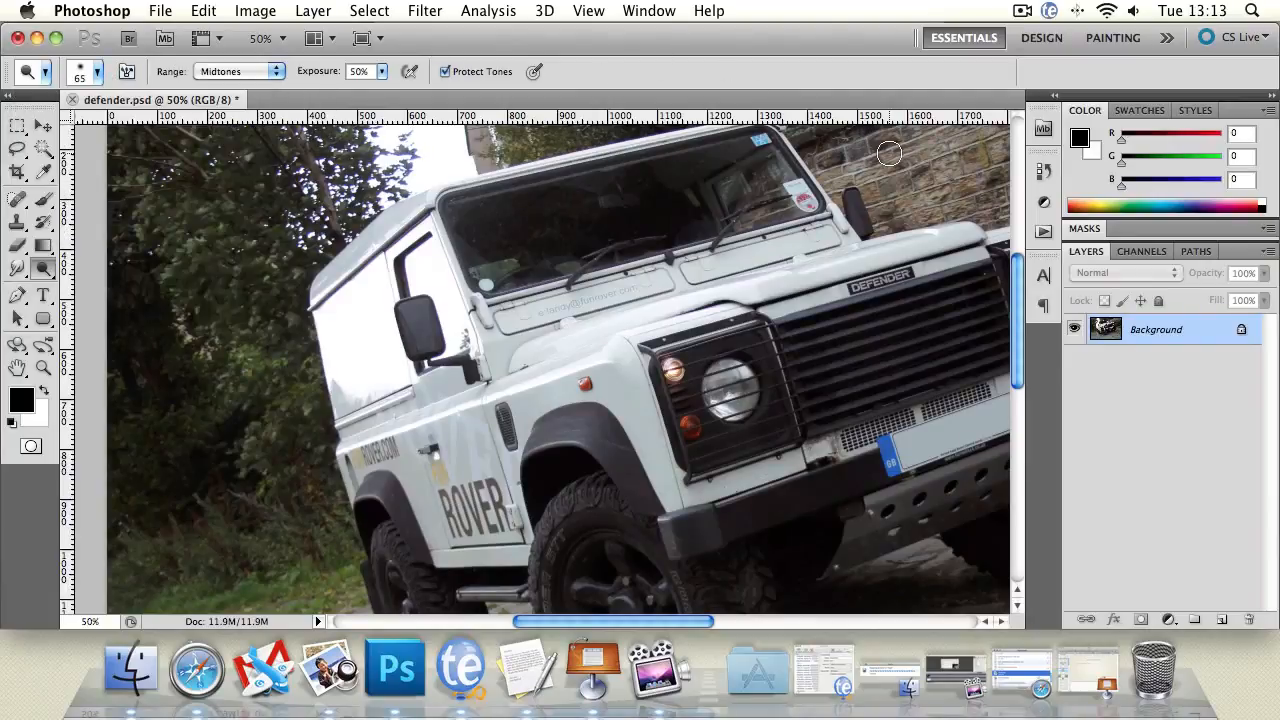
Add a new layer and paint a white stroke at 25% opacity over the trees with the Brush tool
key(super+shift+n)
key(Return)
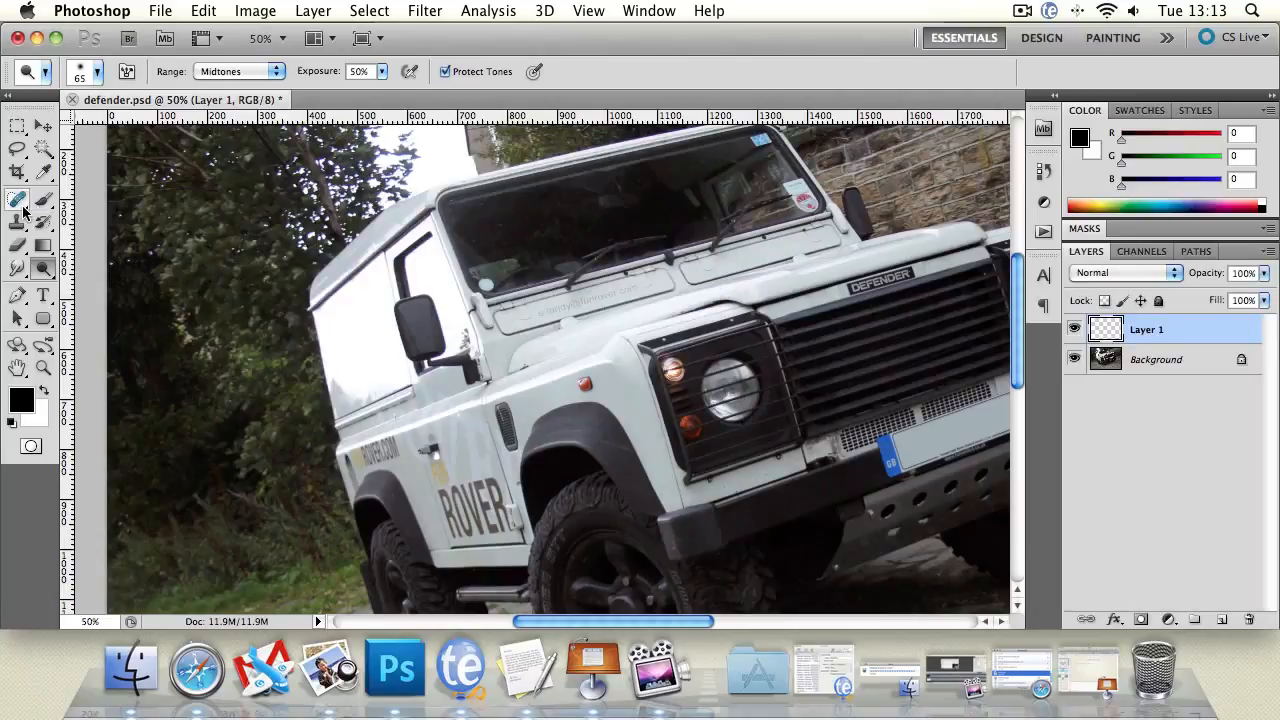
click(43, 198)
click(43, 391)
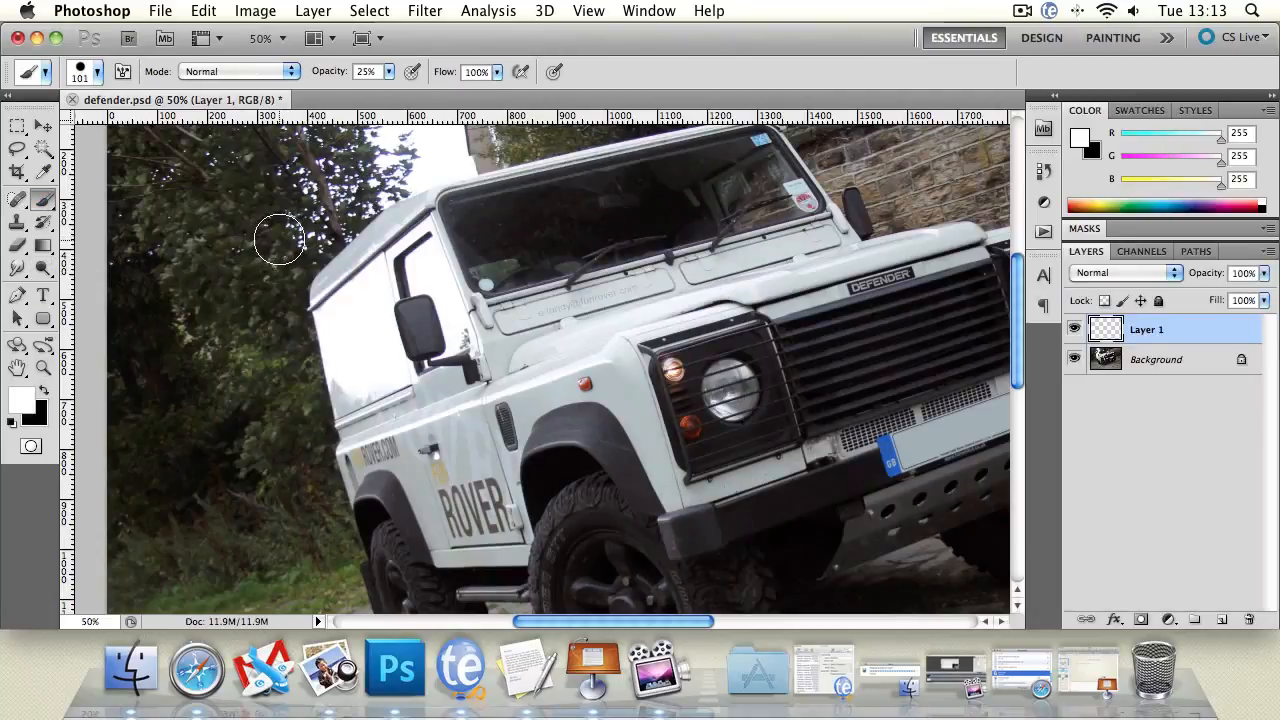
mouse_move(177, 177)
mouse_down()
mouse_move(310, 178)
mouse_move(218, 178)
mouse_up()
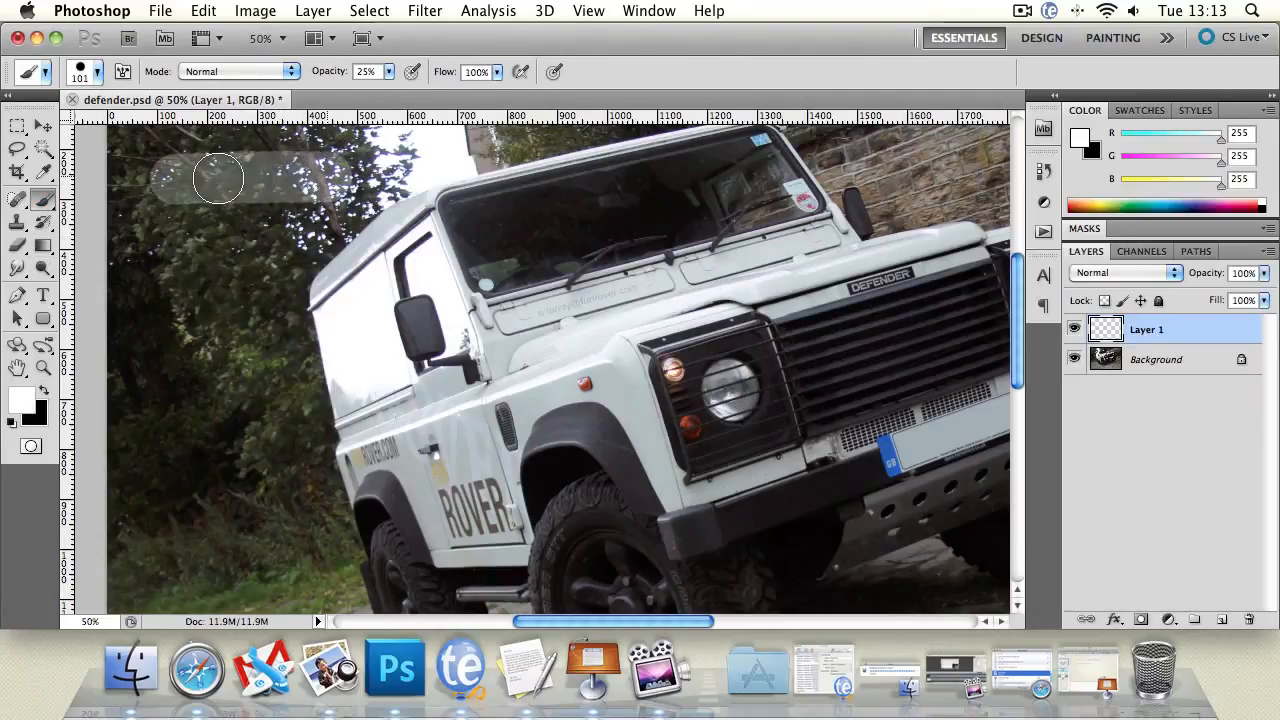
Set the brush opacity to 100% and paint solid white over the faint stroke on the trees
click(389, 71)
drag(388, 91, 522, 100)
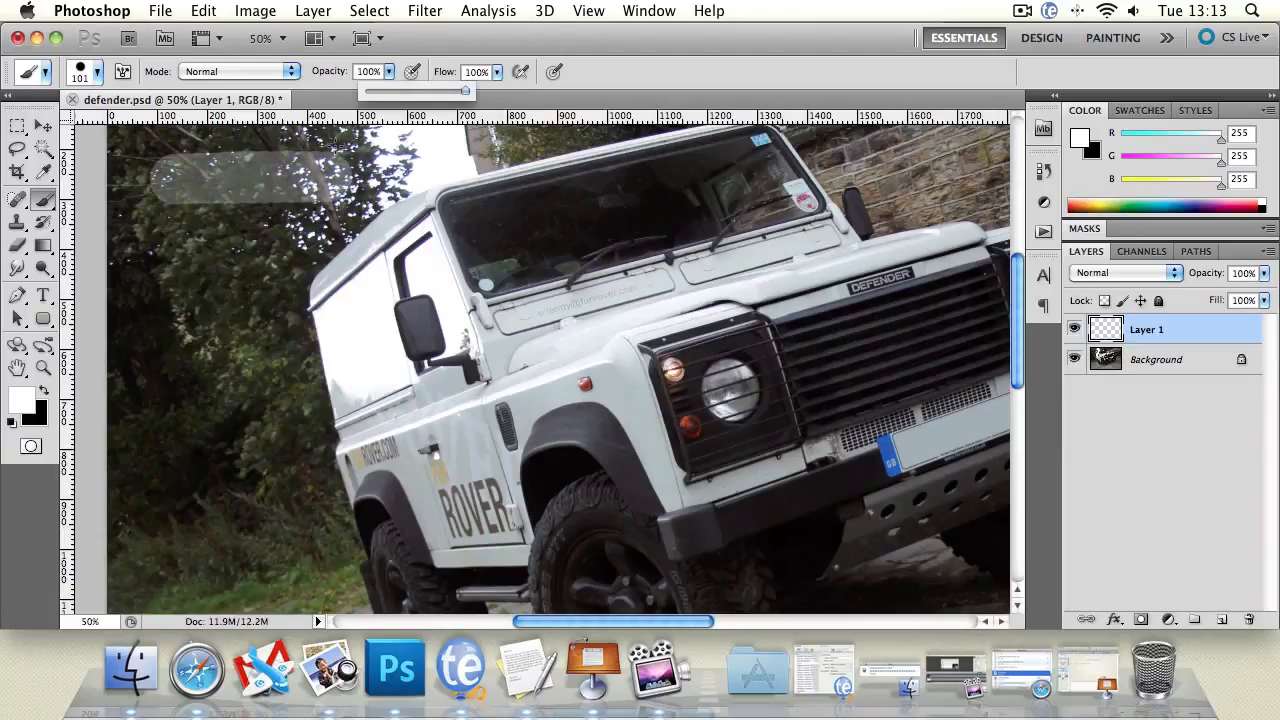
drag(338, 178, 155, 182)
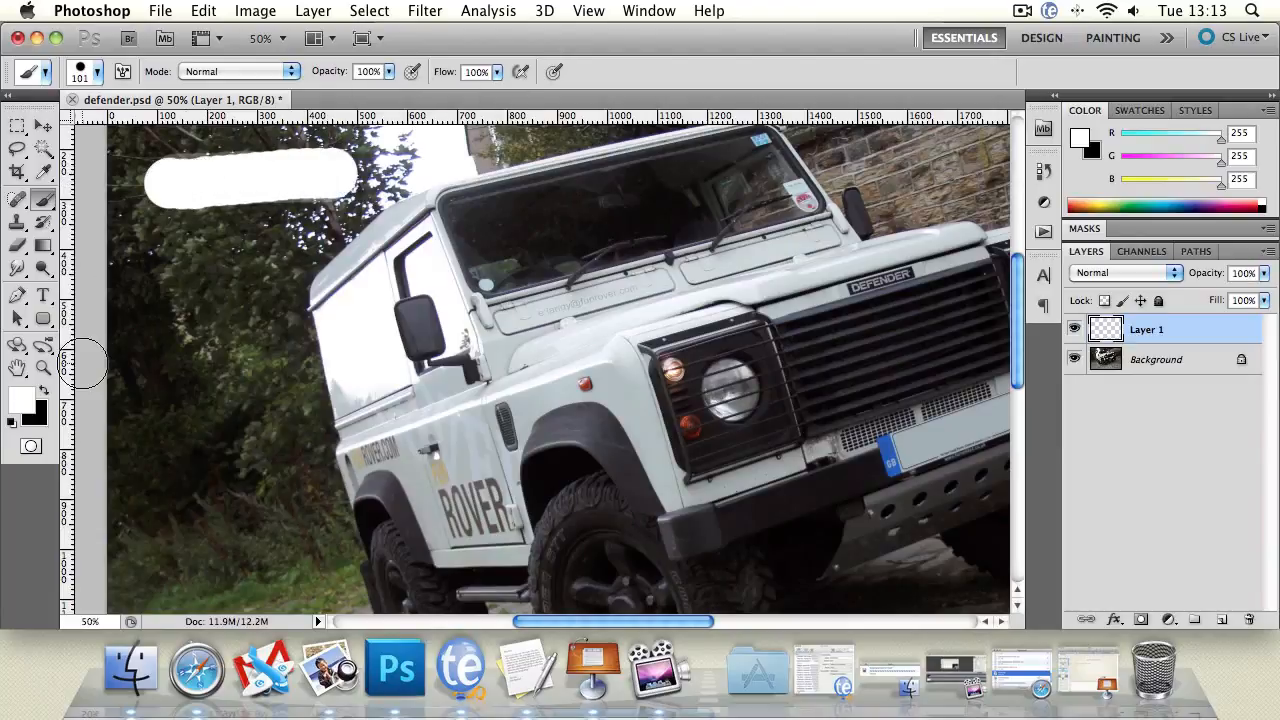
Paint a grey #6d6d6d stroke below the white one and a black stroke below the grey
click(22, 398)
click(698, 453)
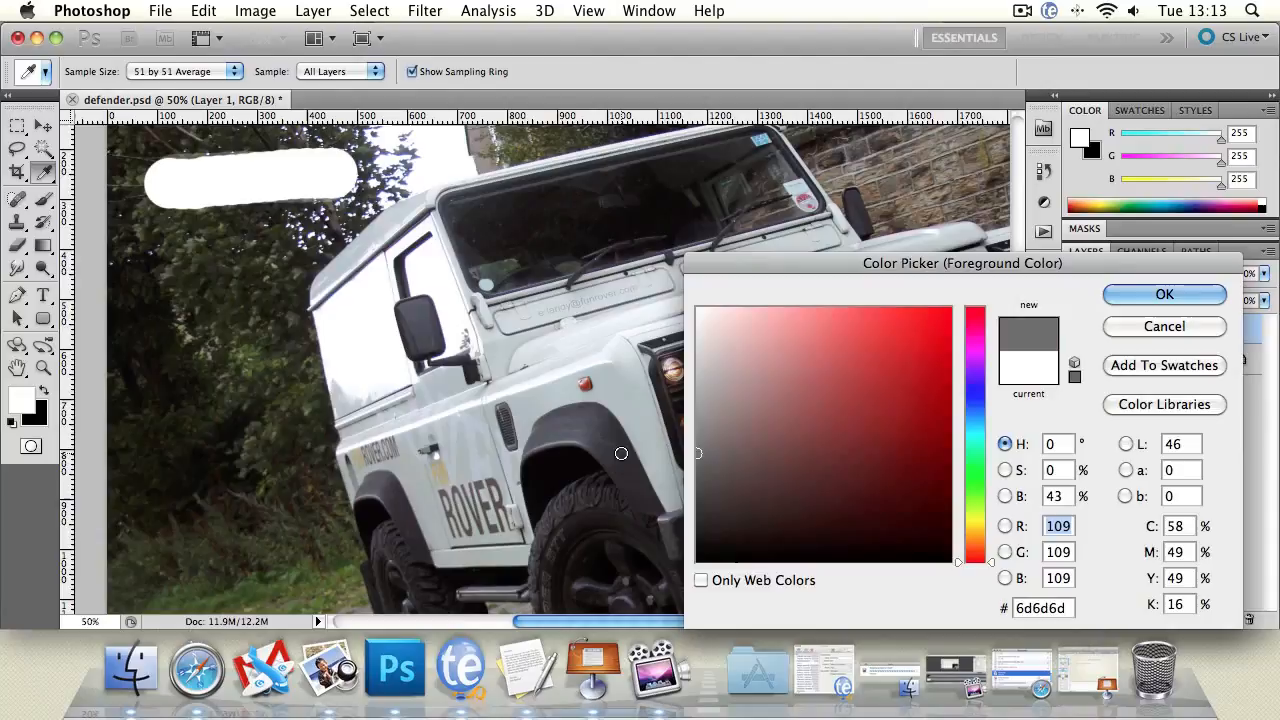
click(1140, 293)
drag(150, 228, 352, 228)
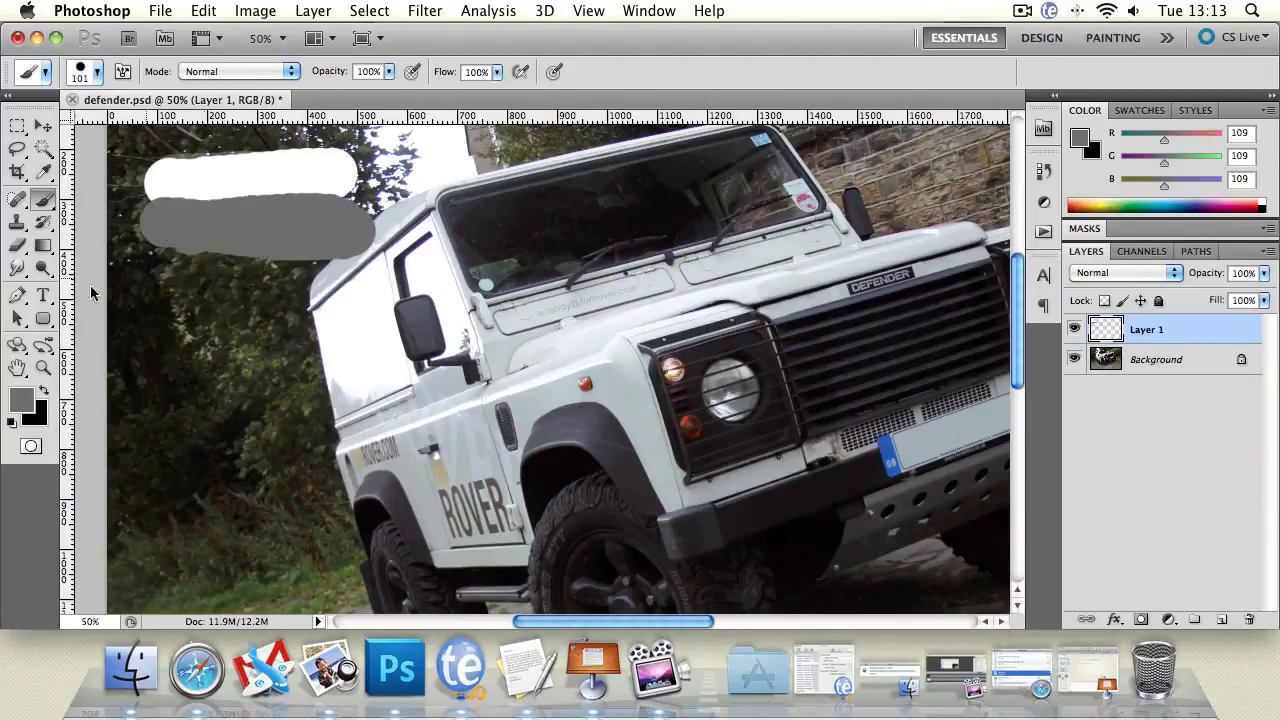
click(44, 390)
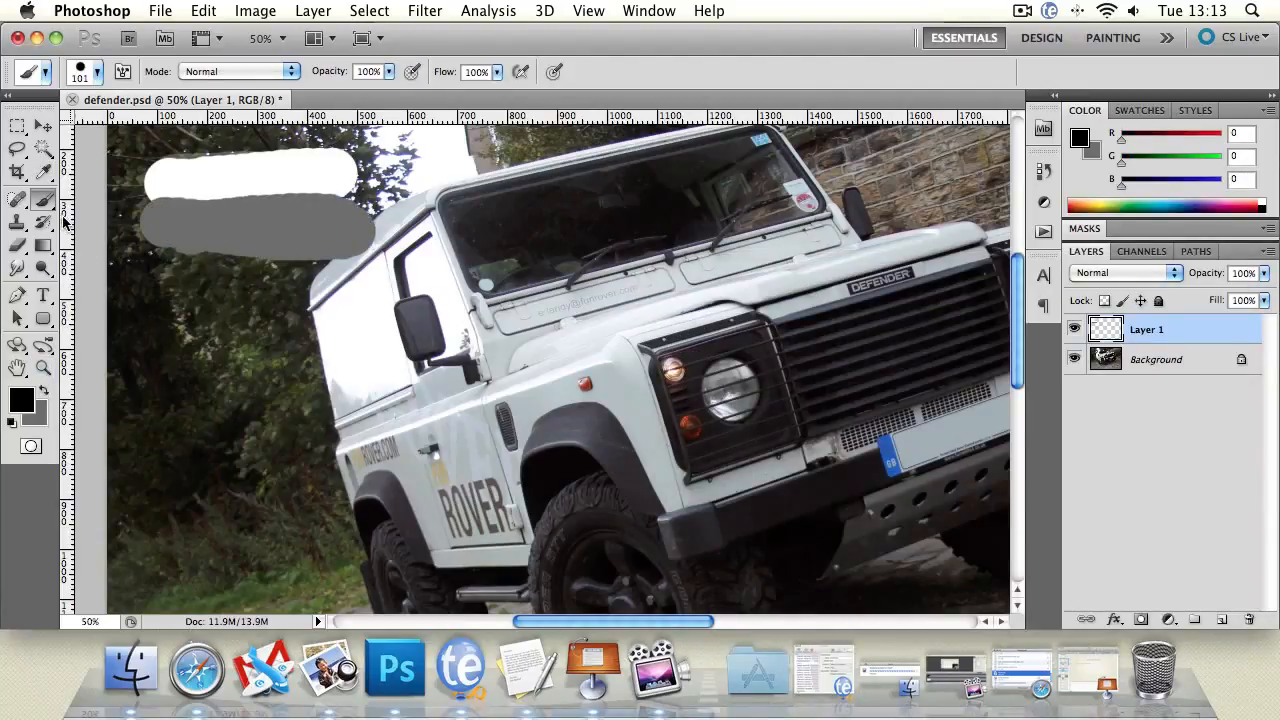
mouse_move(172, 281)
mouse_down()
mouse_move(356, 269)
mouse_move(185, 268)
mouse_up()
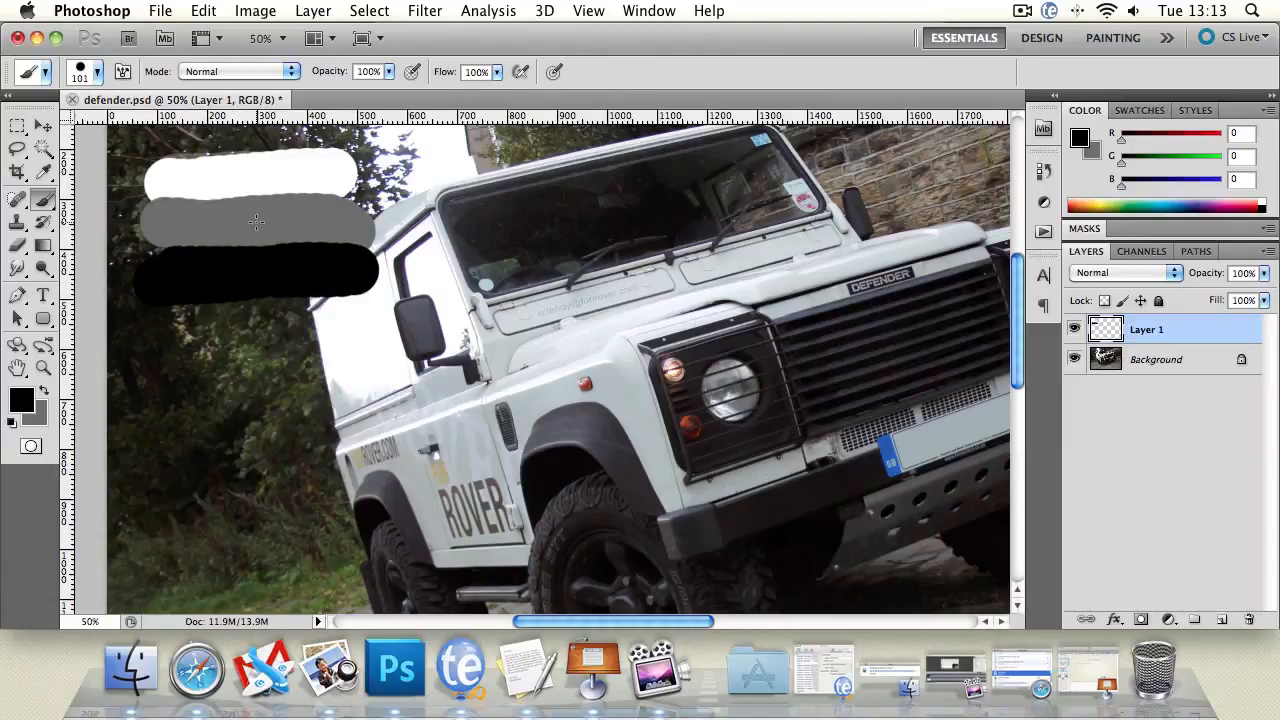
Delete the layer holding the white, grey and black sample strokes
click(44, 126)
key(Delete)
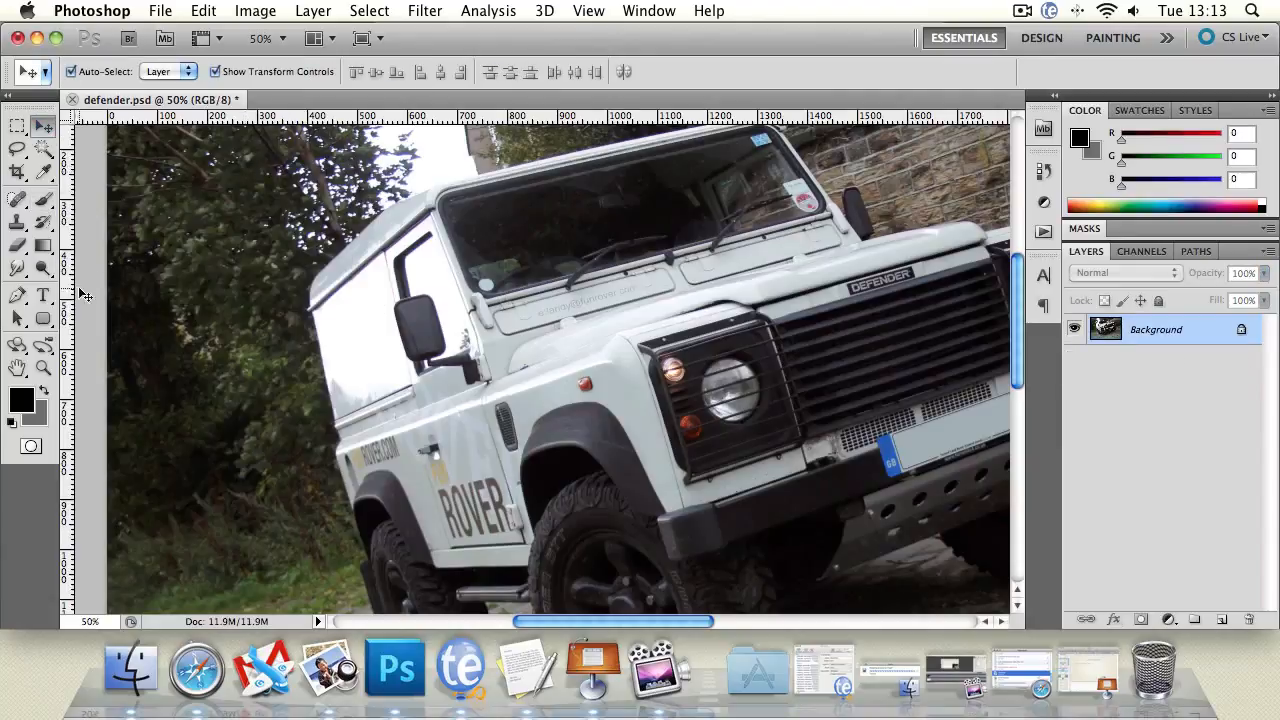
Return to the Dodge tool and set its range to Shadows
click(44, 270)
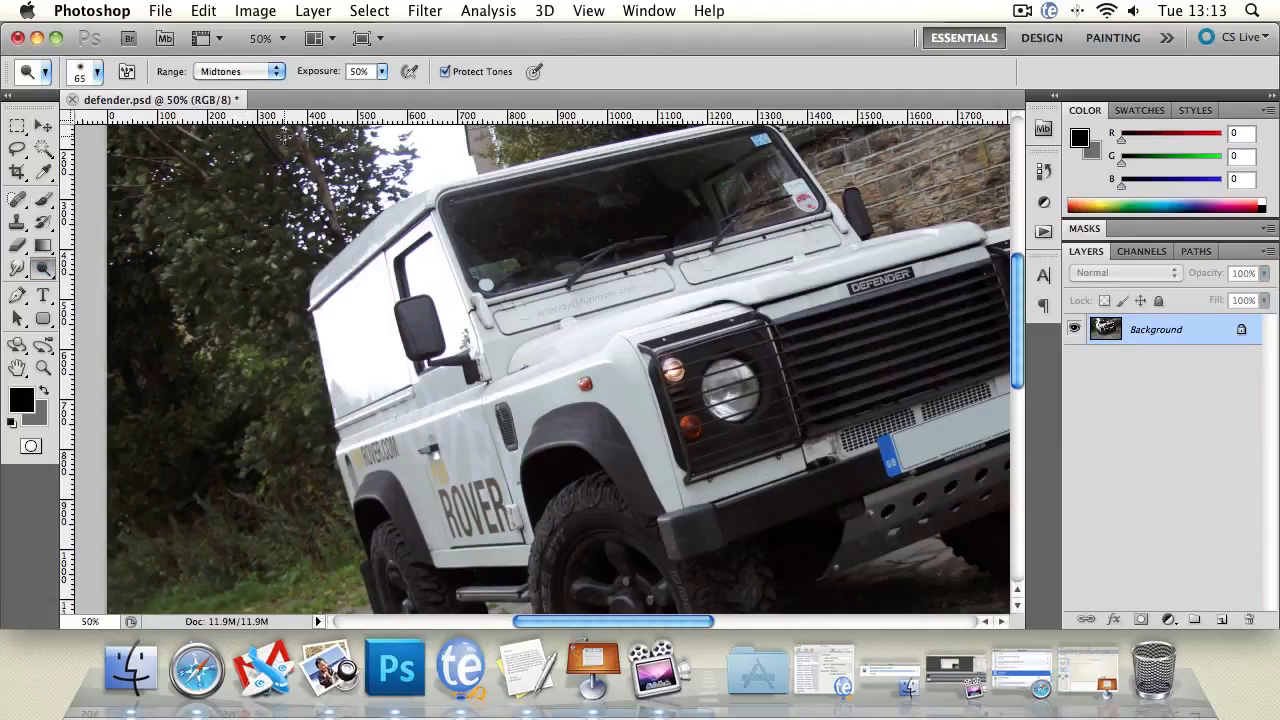
click(233, 76)
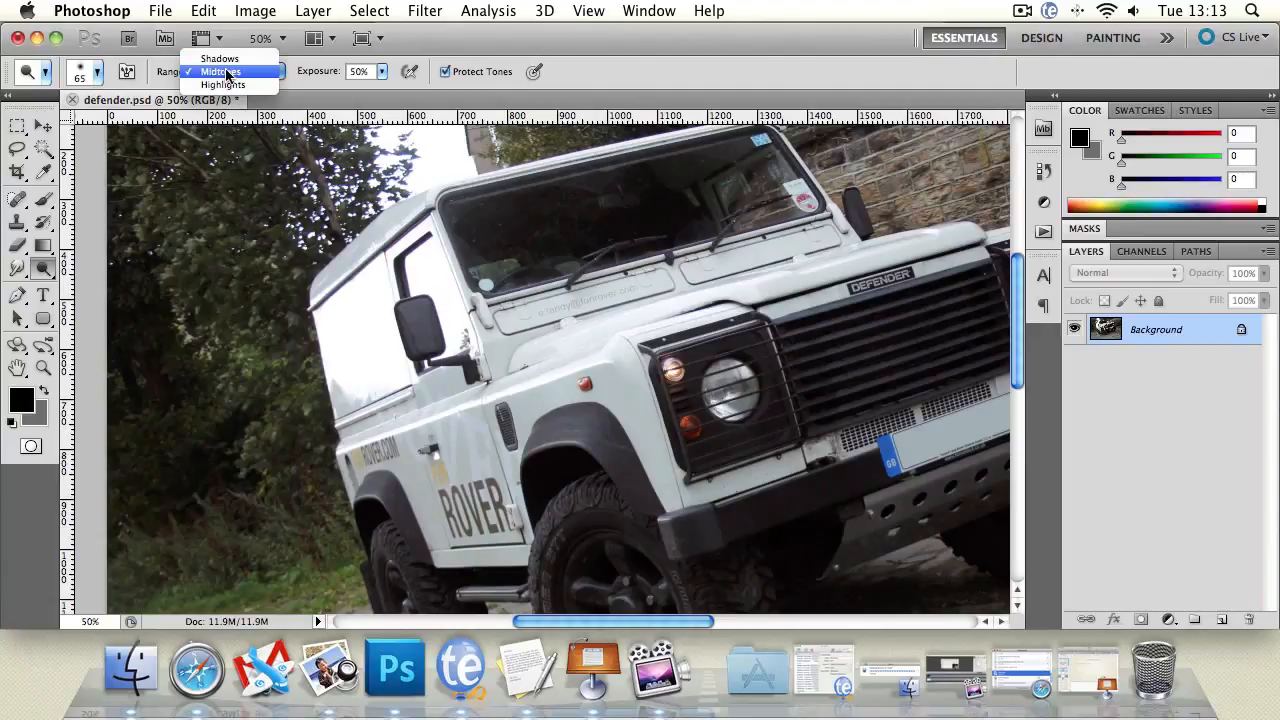
click(235, 60)
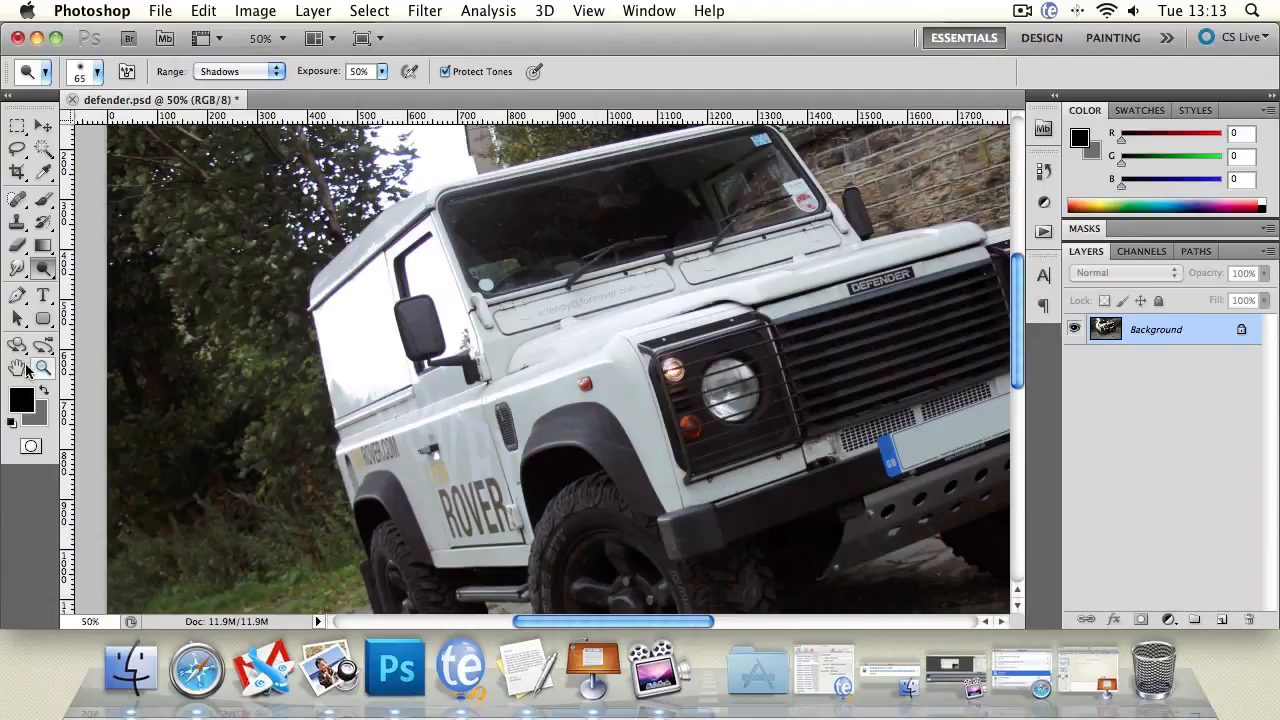
Set the Dodge brush size to 99 px and lighten the shadows in the front wheel arch and front tyre
click(17, 368)
drag(397, 448, 422, 283)
click(43, 268)
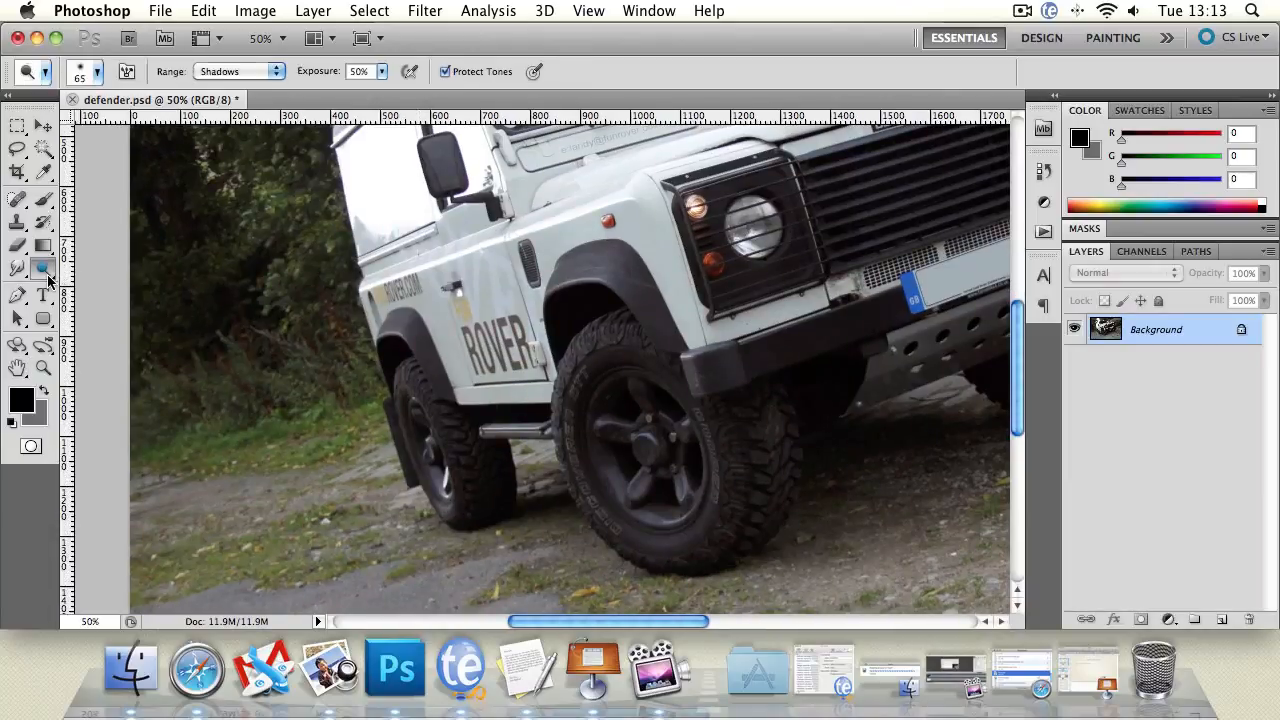
click(225, 71)
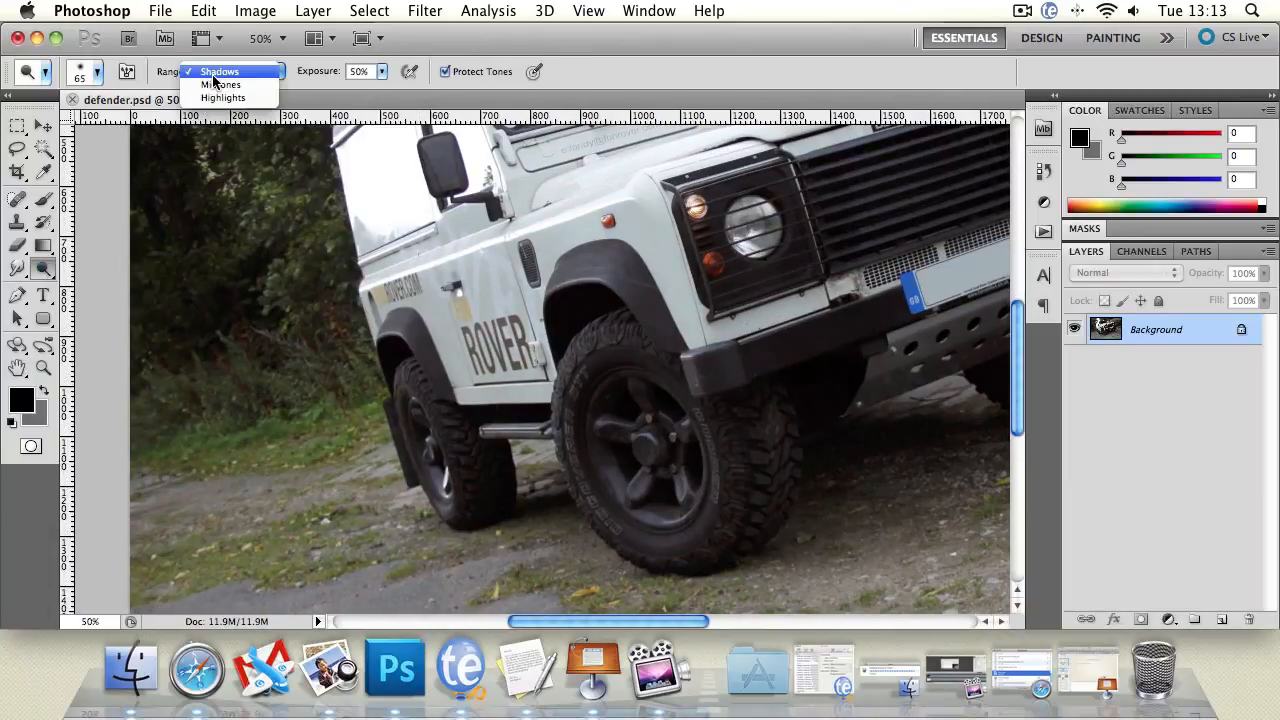
click(20, 365)
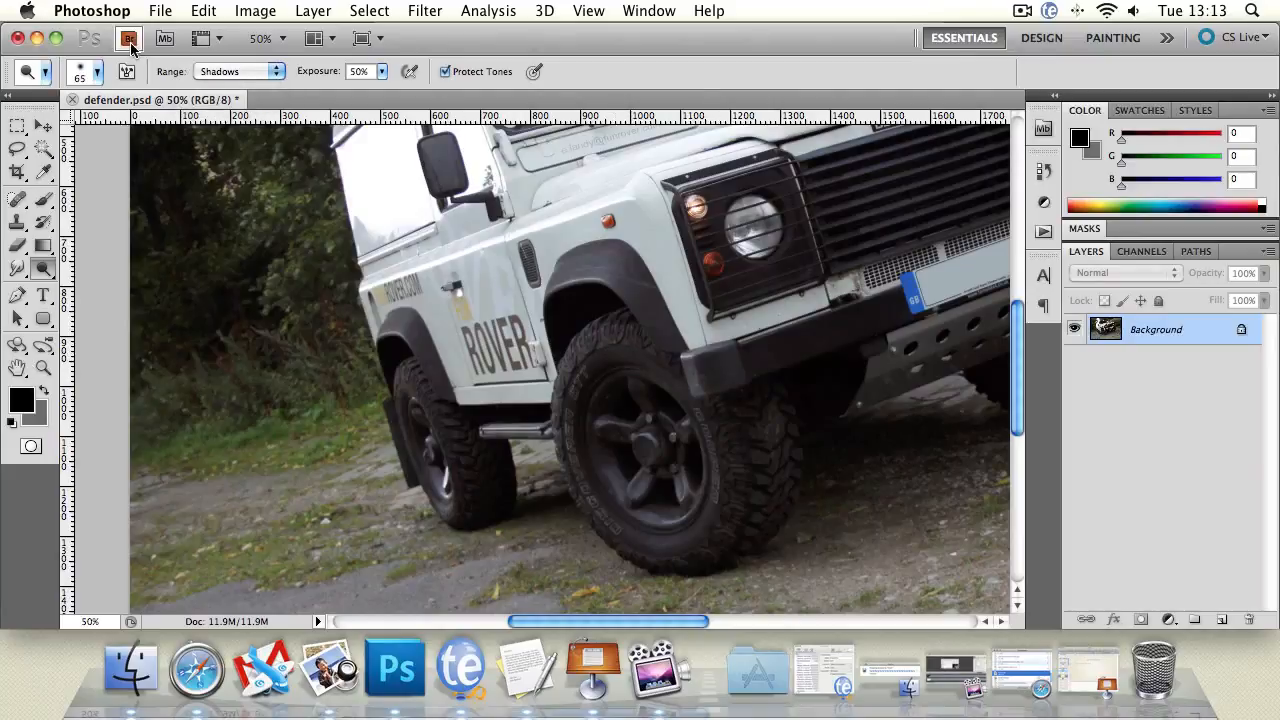
click(97, 72)
drag(91, 125, 124, 126)
click(586, 308)
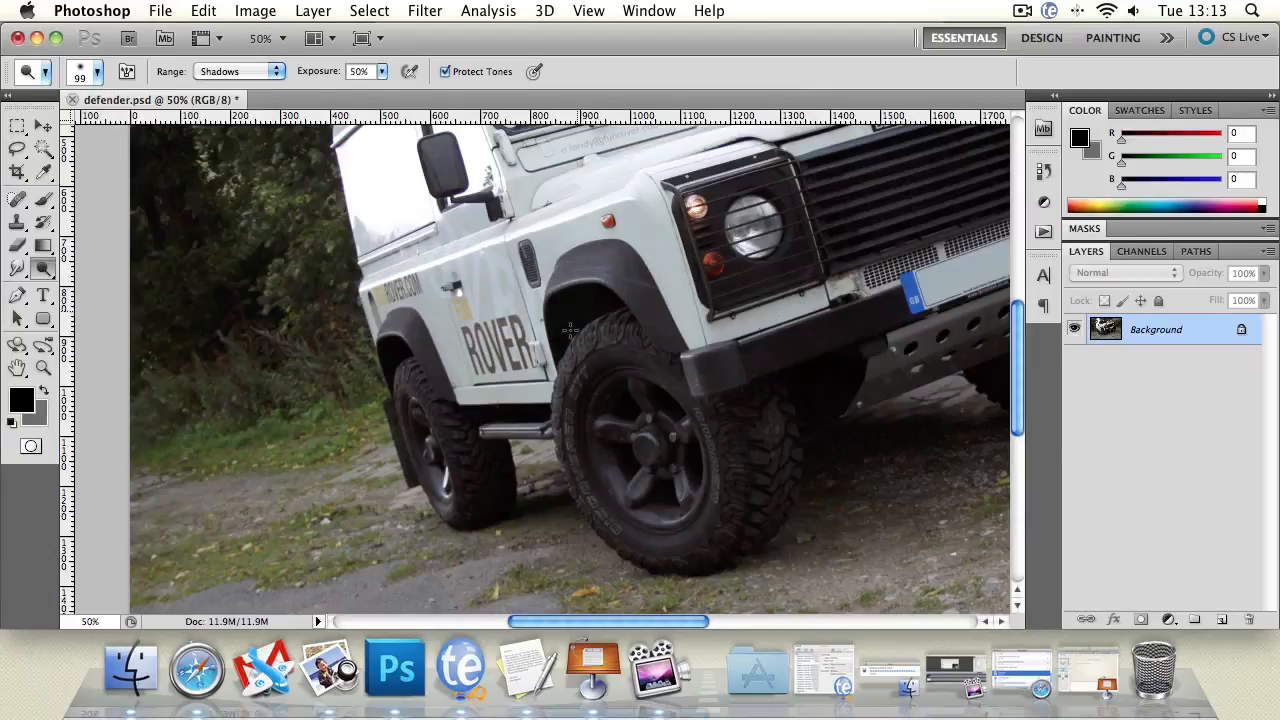
mouse_move(587, 305)
mouse_down()
mouse_move(615, 361)
mouse_move(713, 413)
mouse_move(776, 413)
mouse_up()
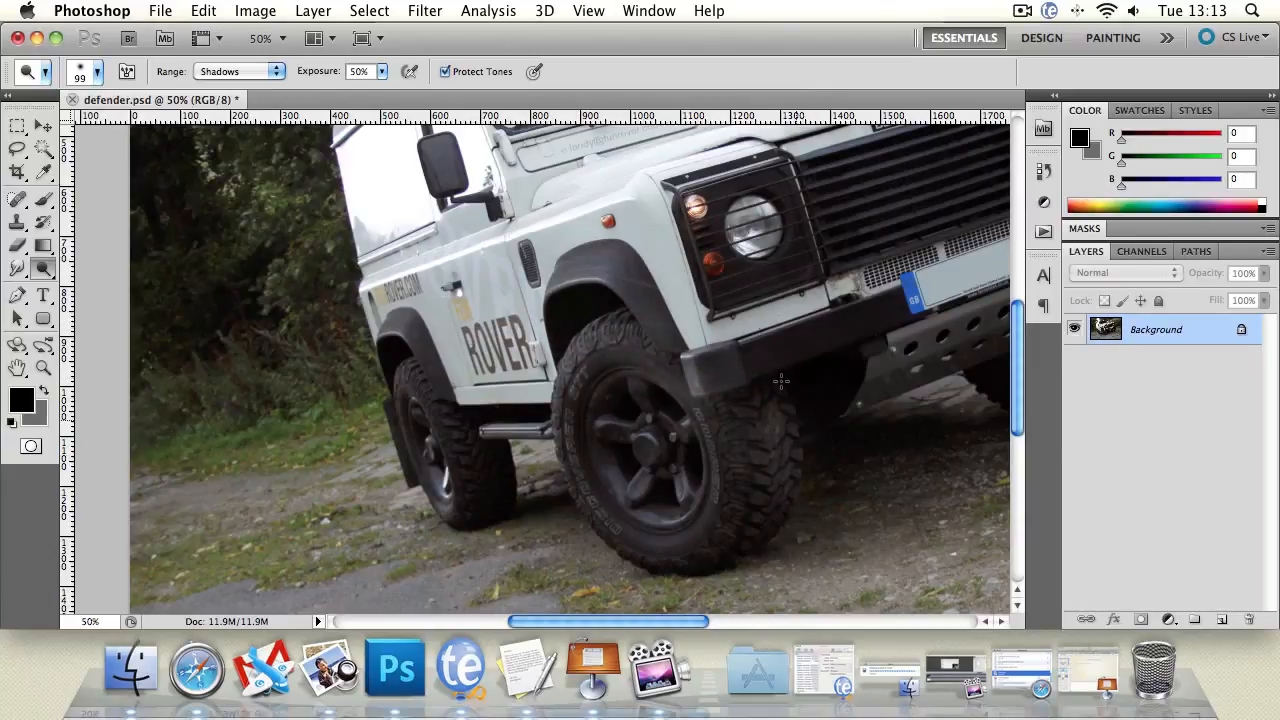
mouse_move(771, 527)
mouse_down()
mouse_move(764, 457)
mouse_move(754, 440)
mouse_move(734, 518)
mouse_move(736, 470)
mouse_move(693, 517)
mouse_move(728, 558)
mouse_move(635, 546)
mouse_move(578, 476)
mouse_move(576, 396)
mouse_up()
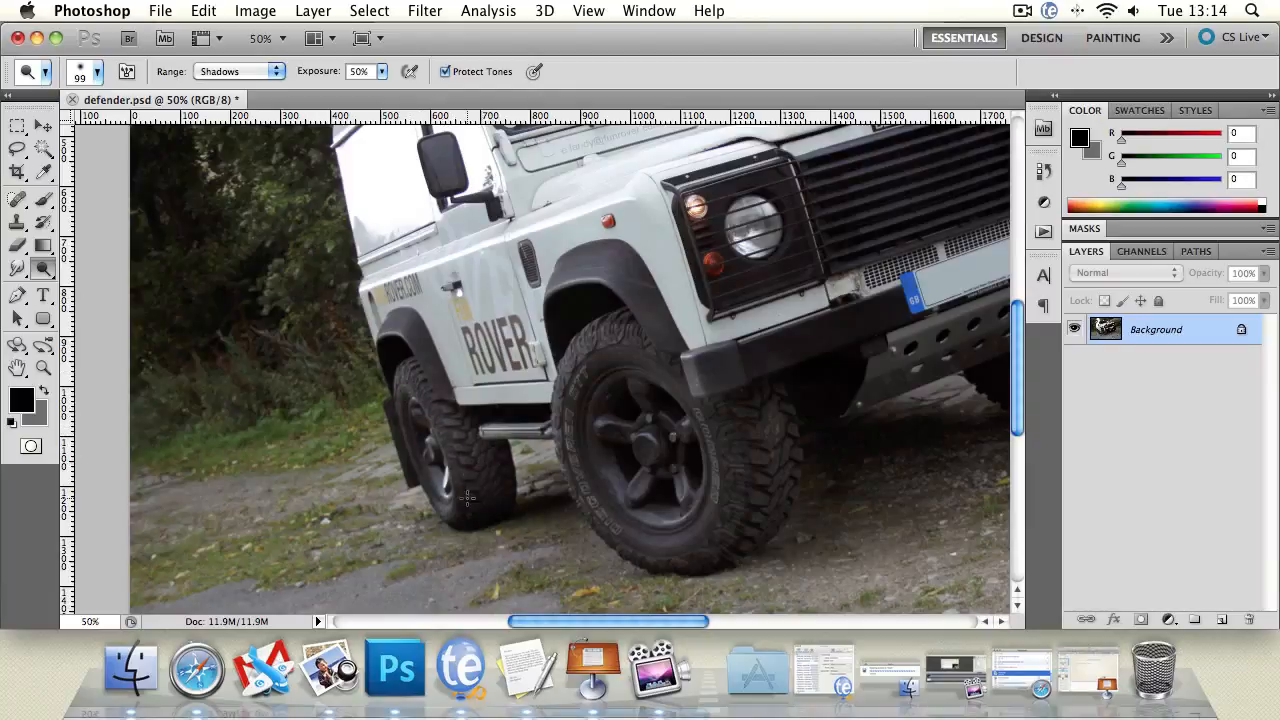
Lighten the shadows on the front tyre tread, front wheel and rear wheel with the Dodge tool
click(43, 368)
alt+click(678, 377)
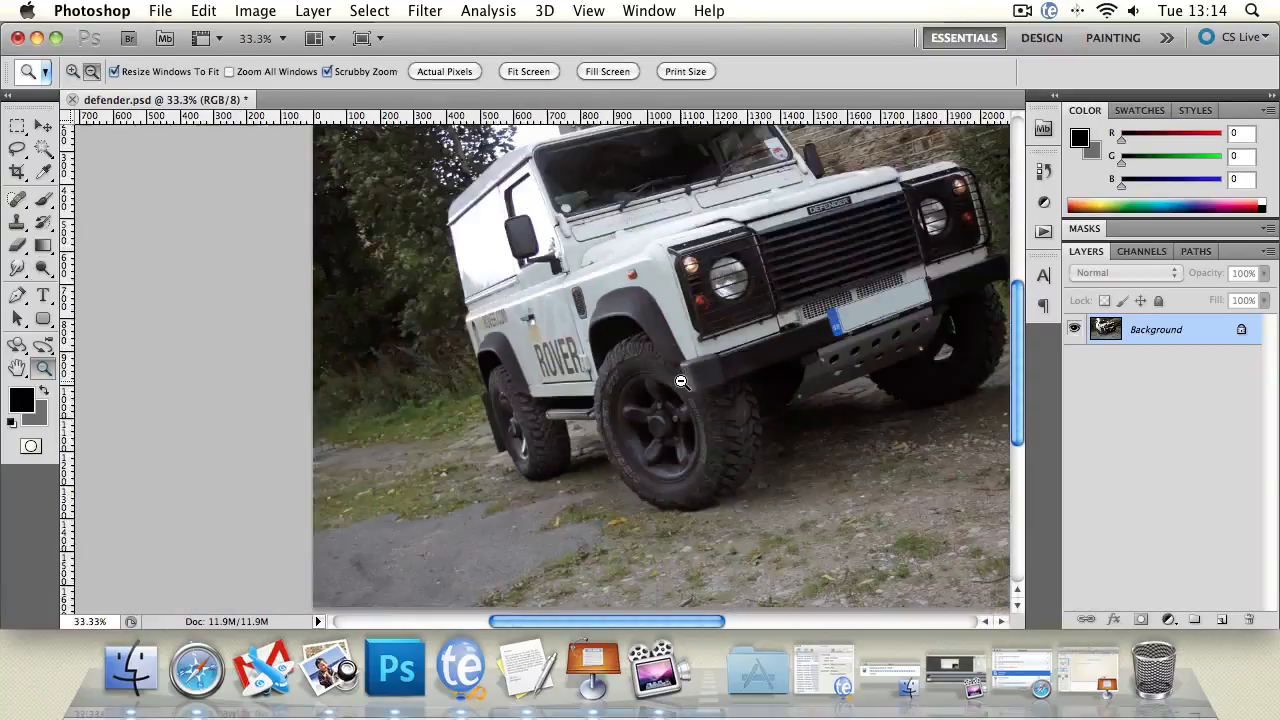
alt+click(670, 378)
alt+click(570, 386)
click(396, 348)
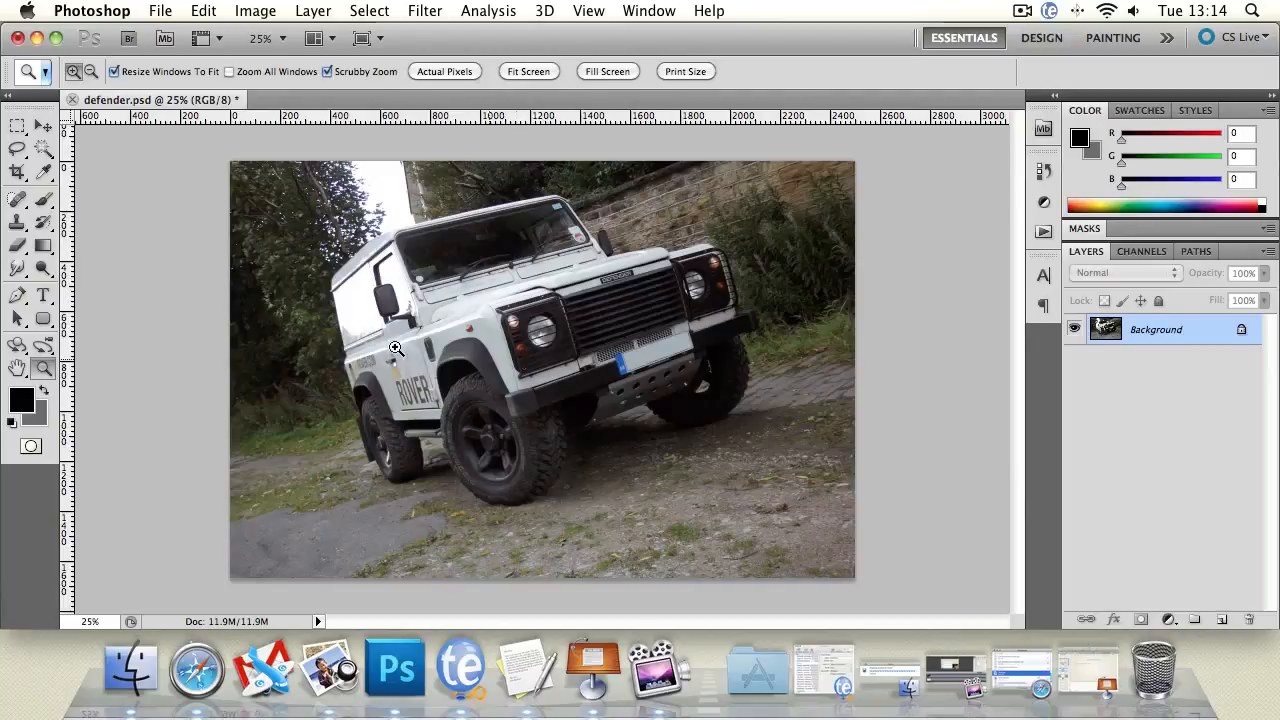
click(515, 418)
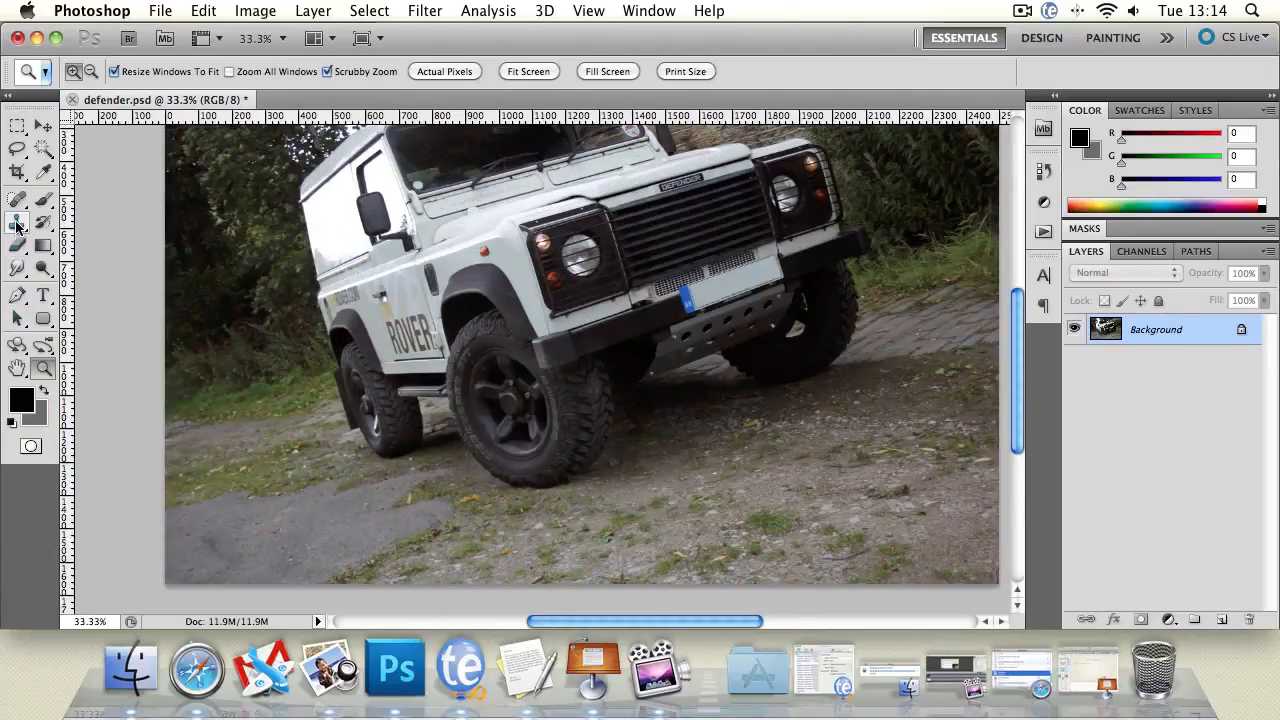
click(43, 268)
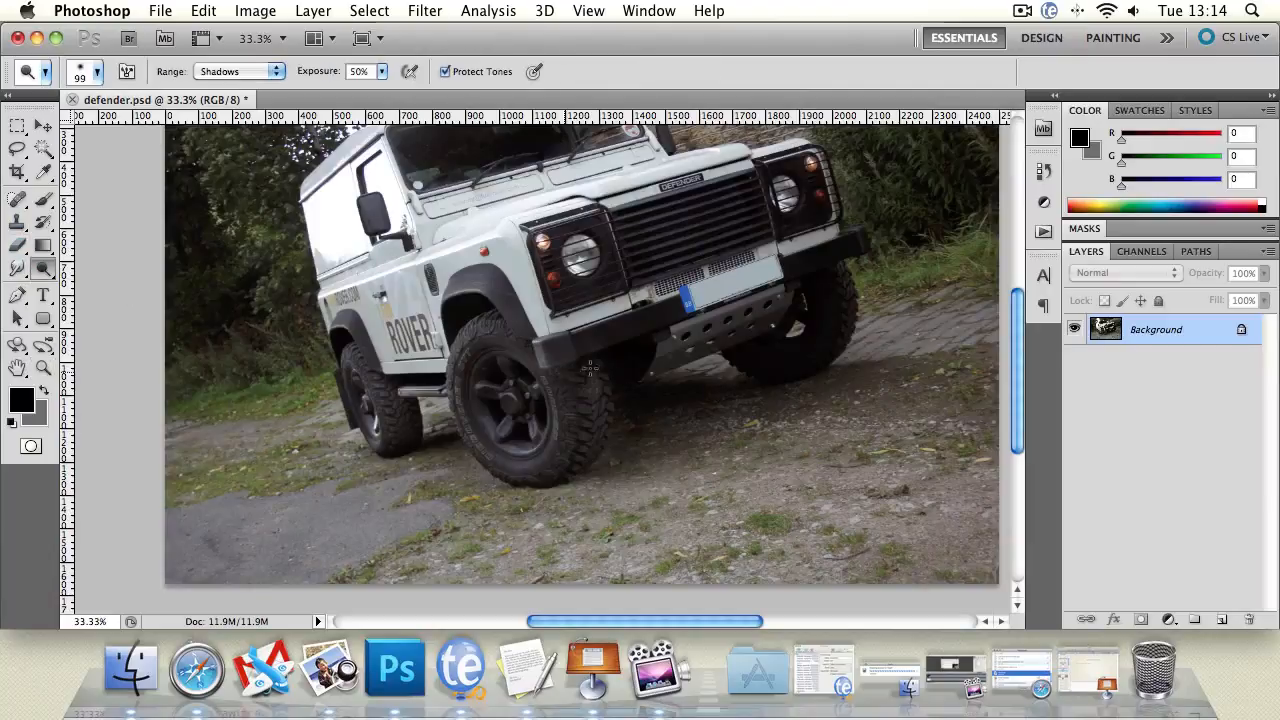
mouse_move(618, 416)
mouse_down()
mouse_move(597, 447)
mouse_move(575, 444)
mouse_move(585, 377)
mouse_move(588, 435)
mouse_up()
mouse_move(518, 356)
mouse_down()
mouse_move(473, 328)
mouse_move(501, 328)
mouse_move(454, 350)
mouse_move(465, 361)
mouse_move(450, 416)
mouse_move(505, 463)
mouse_move(566, 444)
mouse_move(554, 465)
mouse_move(548, 448)
mouse_move(499, 461)
mouse_up()
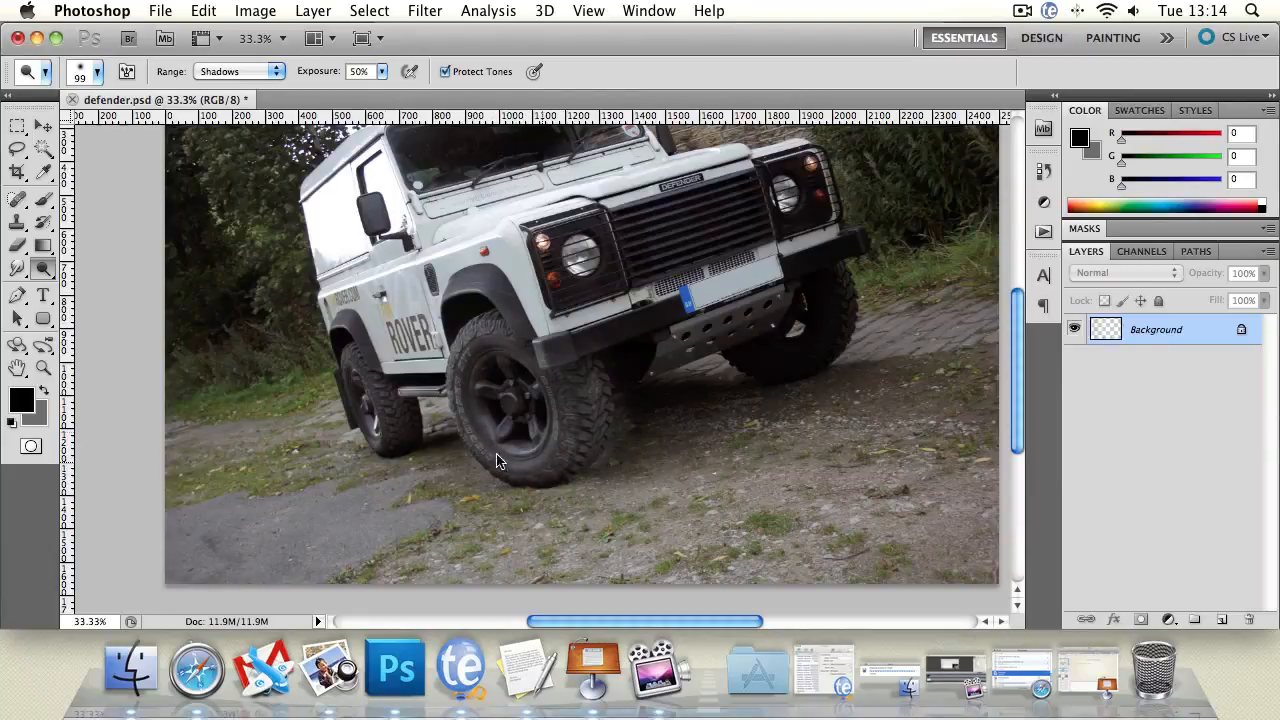
drag(398, 394, 385, 403)
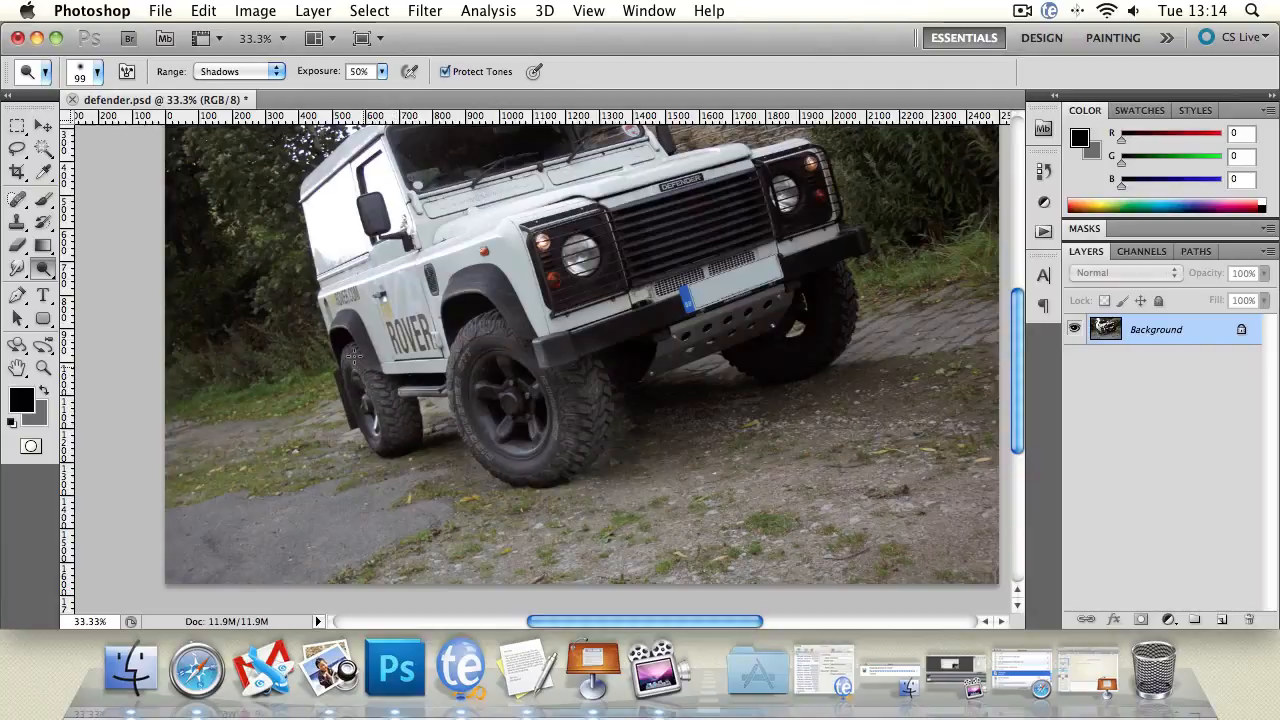
Paint over the front wheel with the History Brush and undo that restoration stroke
mouse_move(757, 324)
mouse_down()
mouse_move(648, 433)
mouse_move(682, 379)
mouse_up()
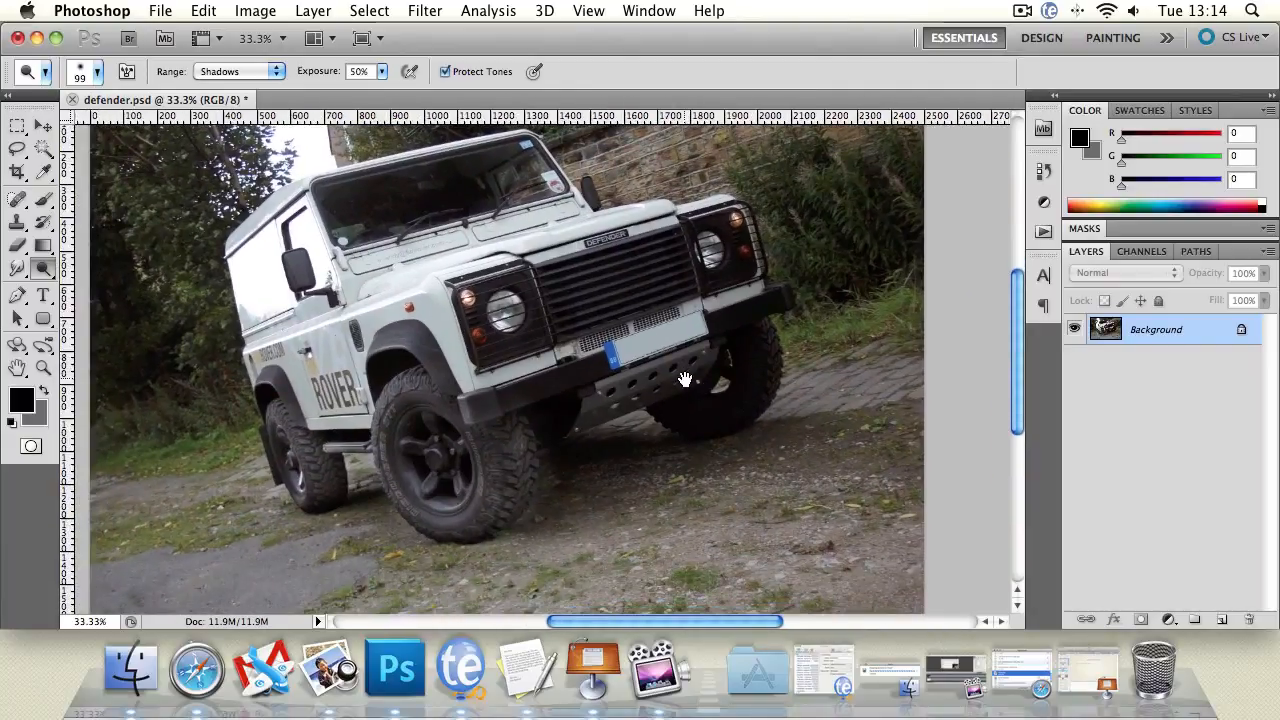
click(43, 222)
mouse_move(434, 450)
mouse_down()
mouse_move(514, 433)
mouse_move(550, 476)
mouse_move(462, 528)
mouse_move(403, 520)
mouse_move(386, 460)
mouse_up()
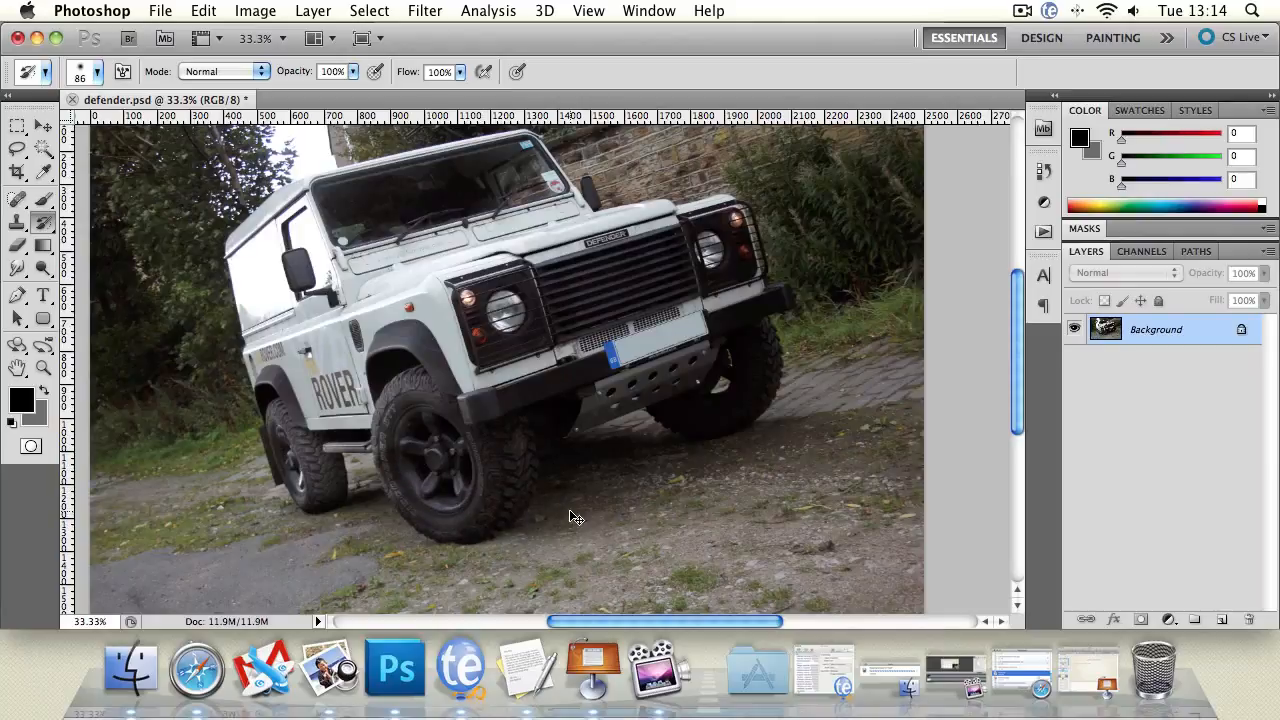
key(super+z)
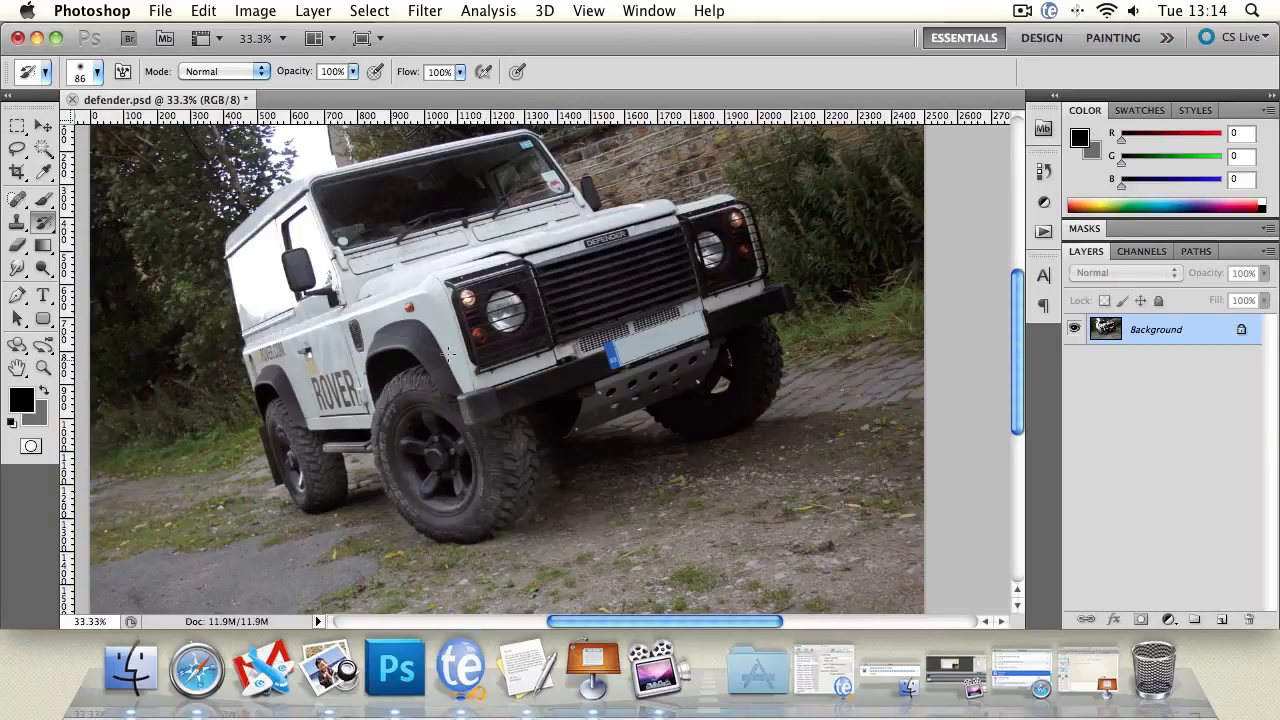
Return to the Dodge tool and step back through the shadow-lightening strokes on the wheels and tyres
drag(620, 334, 434, 383)
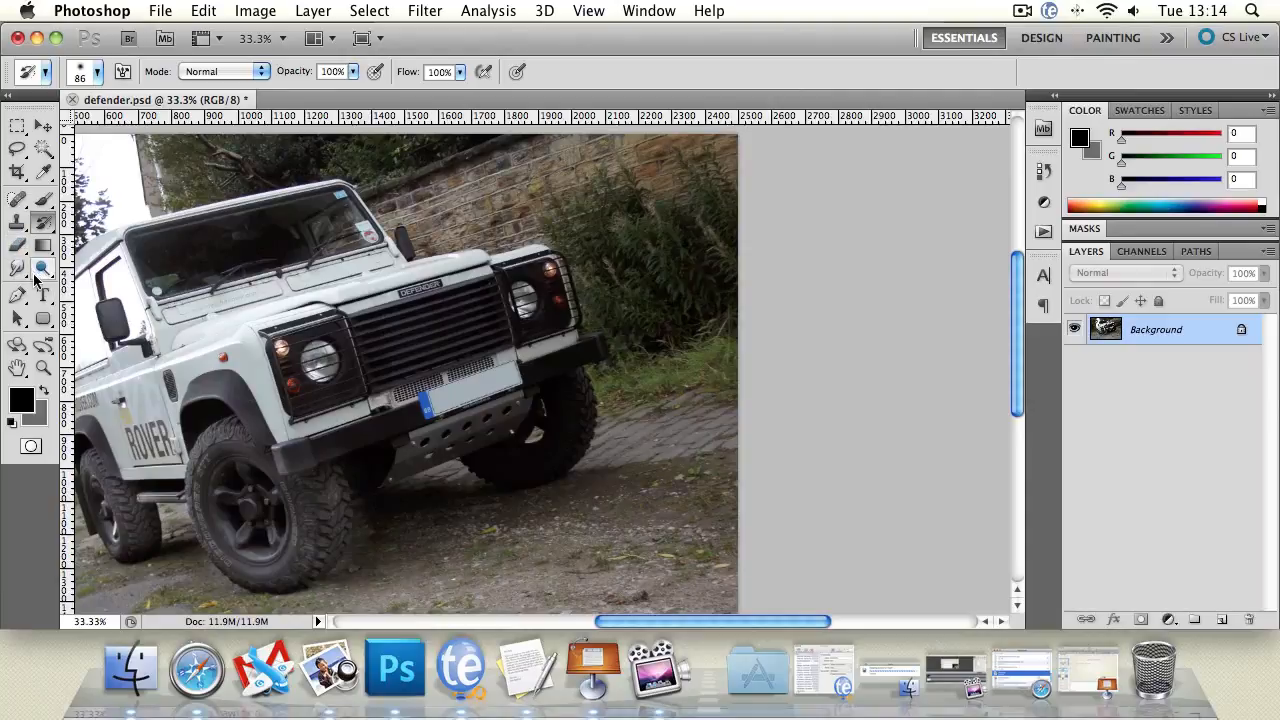
click(41, 269)
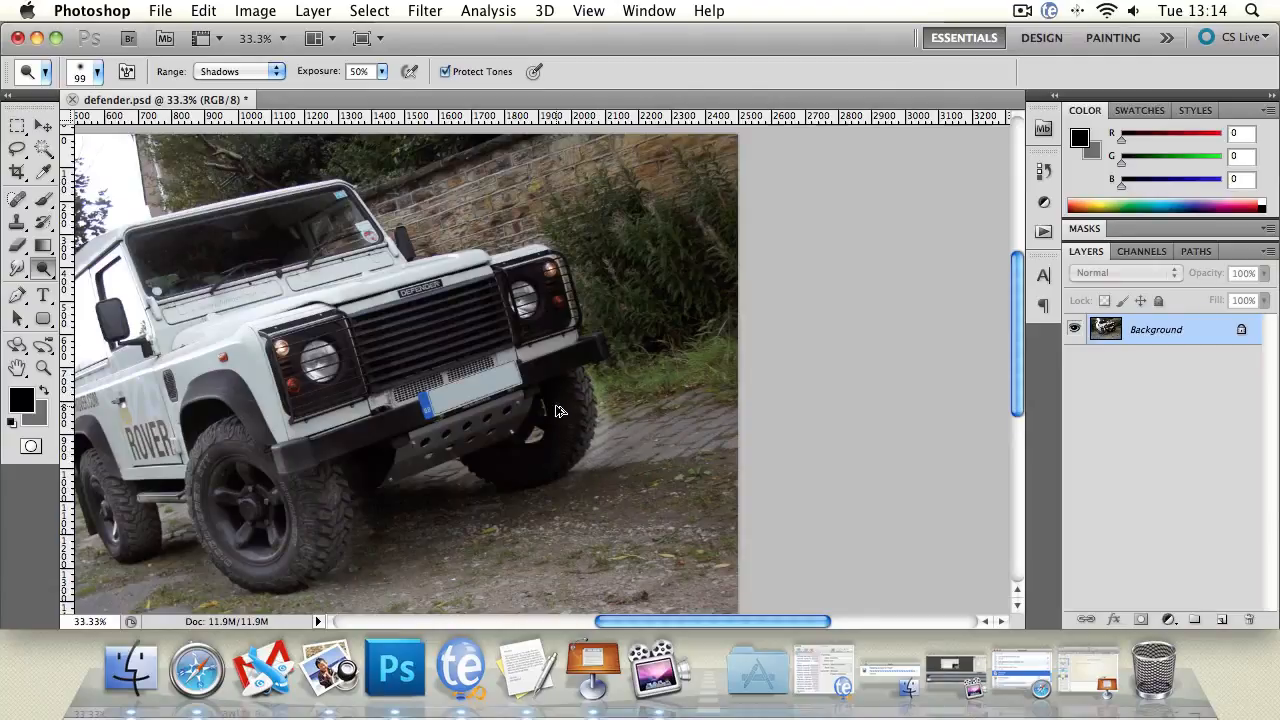
key(super+alt+z)
key(super+alt+z)
key(super+alt+z)
key(super+alt+z)
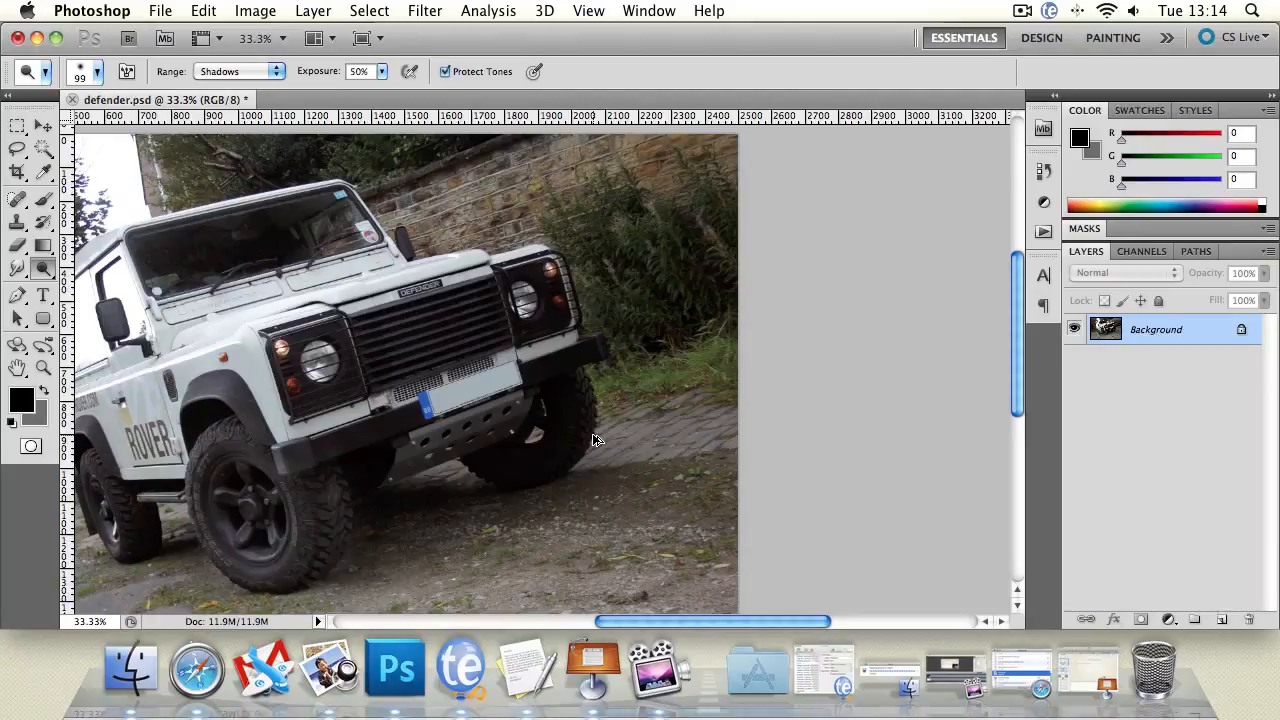
Switch to the Burn tool and set its range to Highlights
drag(180, 422, 370, 383)
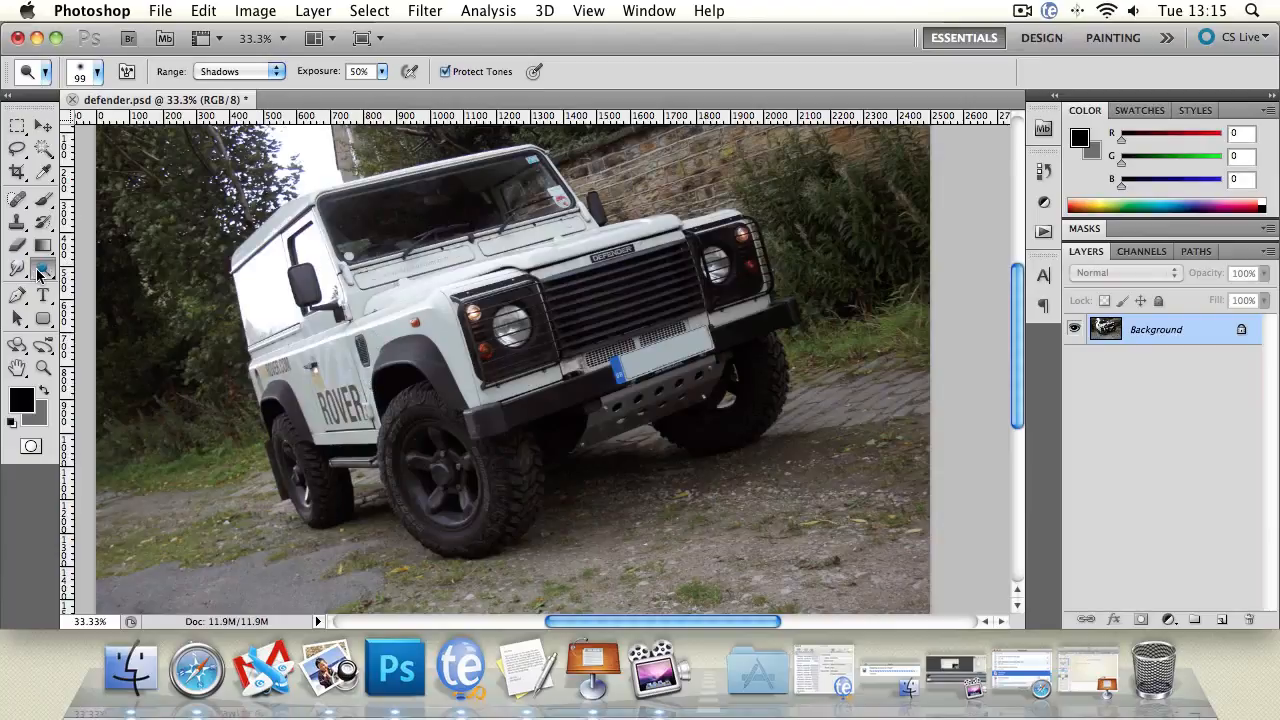
drag(43, 270, 106, 285)
click(106, 285)
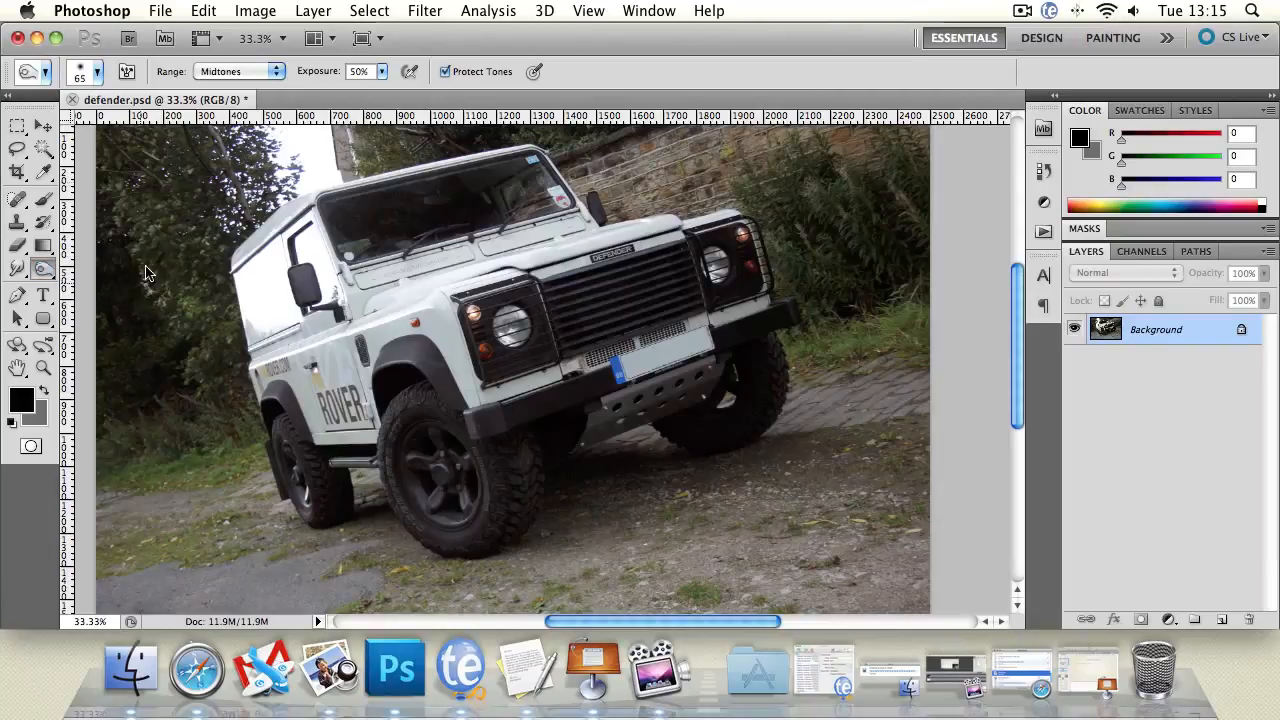
click(215, 74)
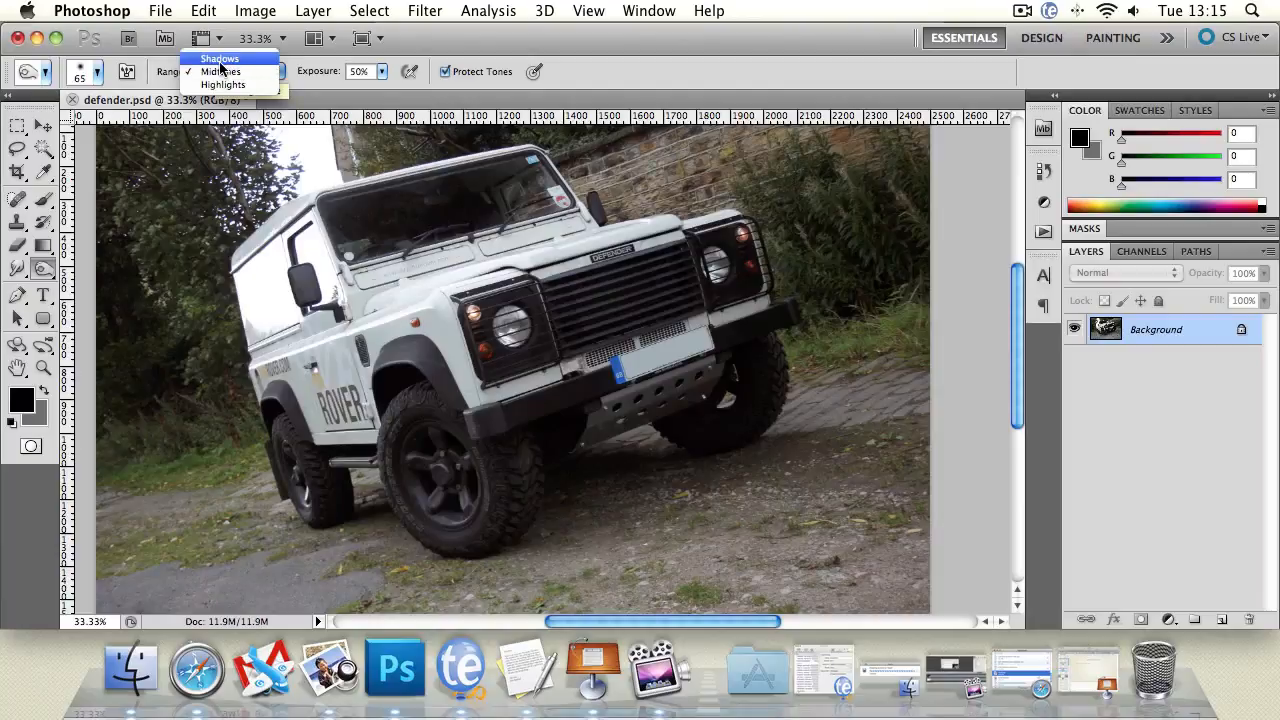
click(228, 86)
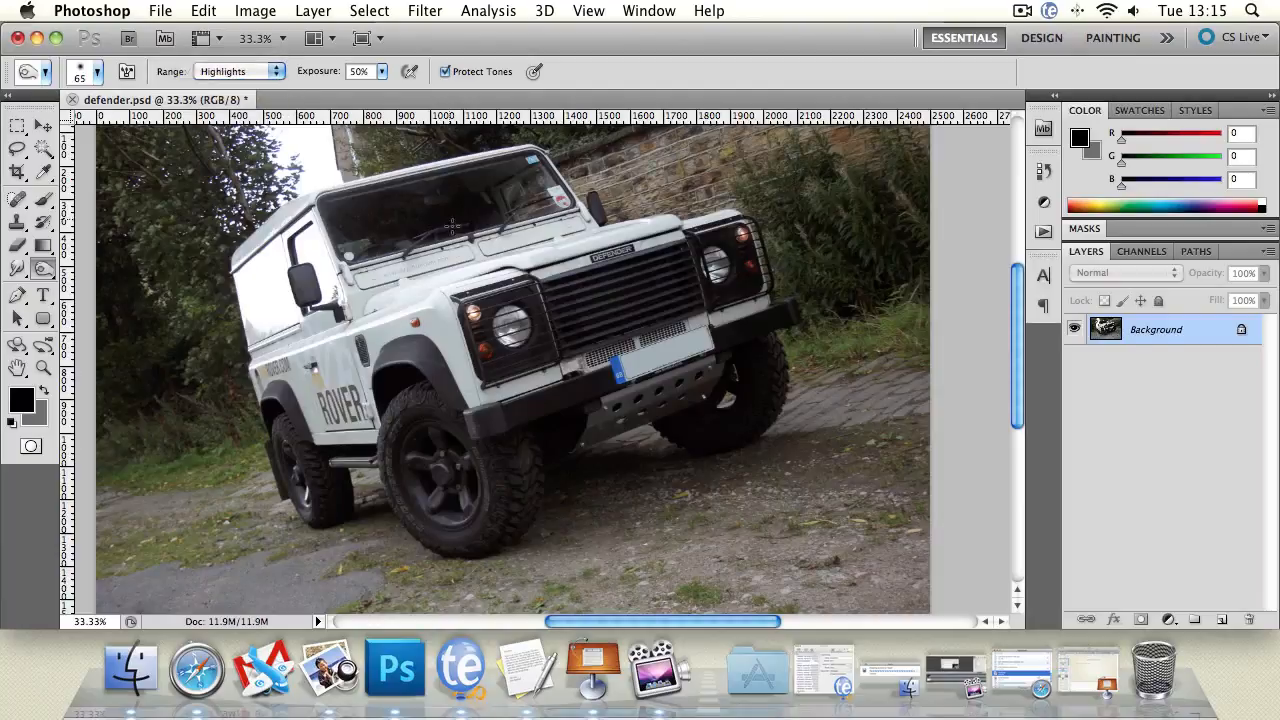
Burn the bright highlights on the rear side panel and door window with the 65 px brush, and undo the last stroke
click(43, 369)
click(340, 311)
click(185, 290)
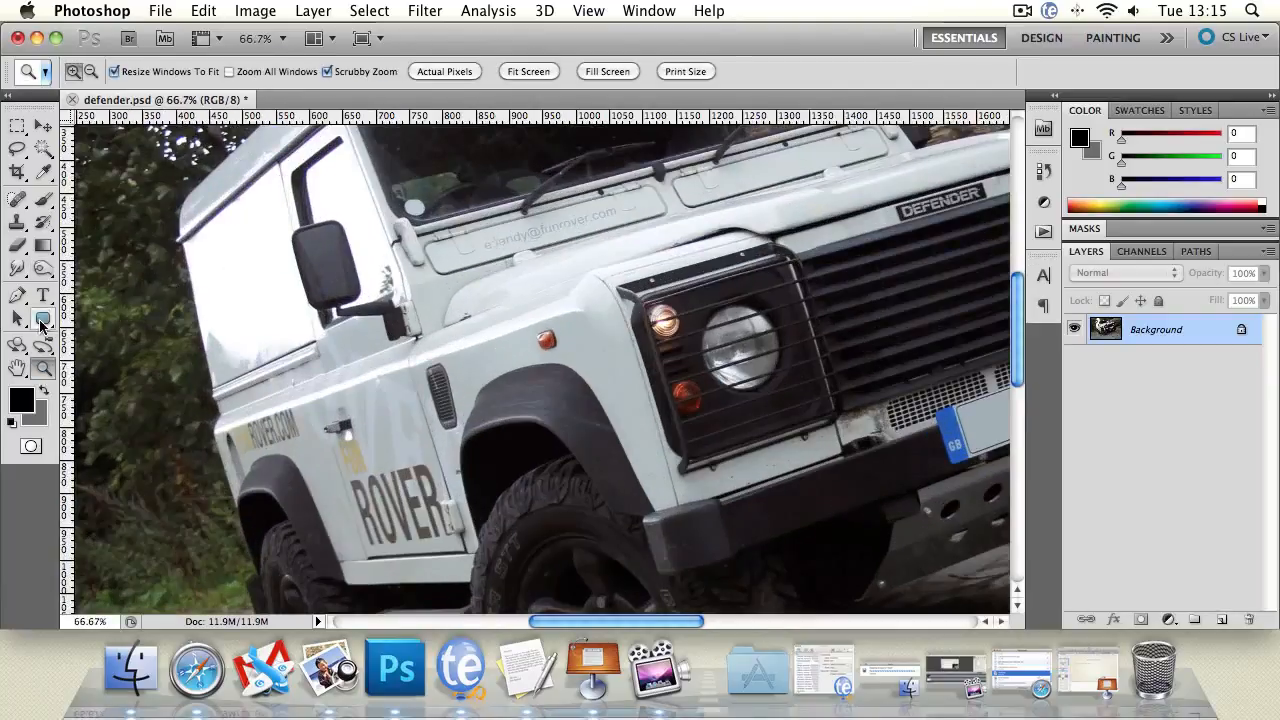
click(17, 369)
drag(212, 270, 262, 361)
click(42, 267)
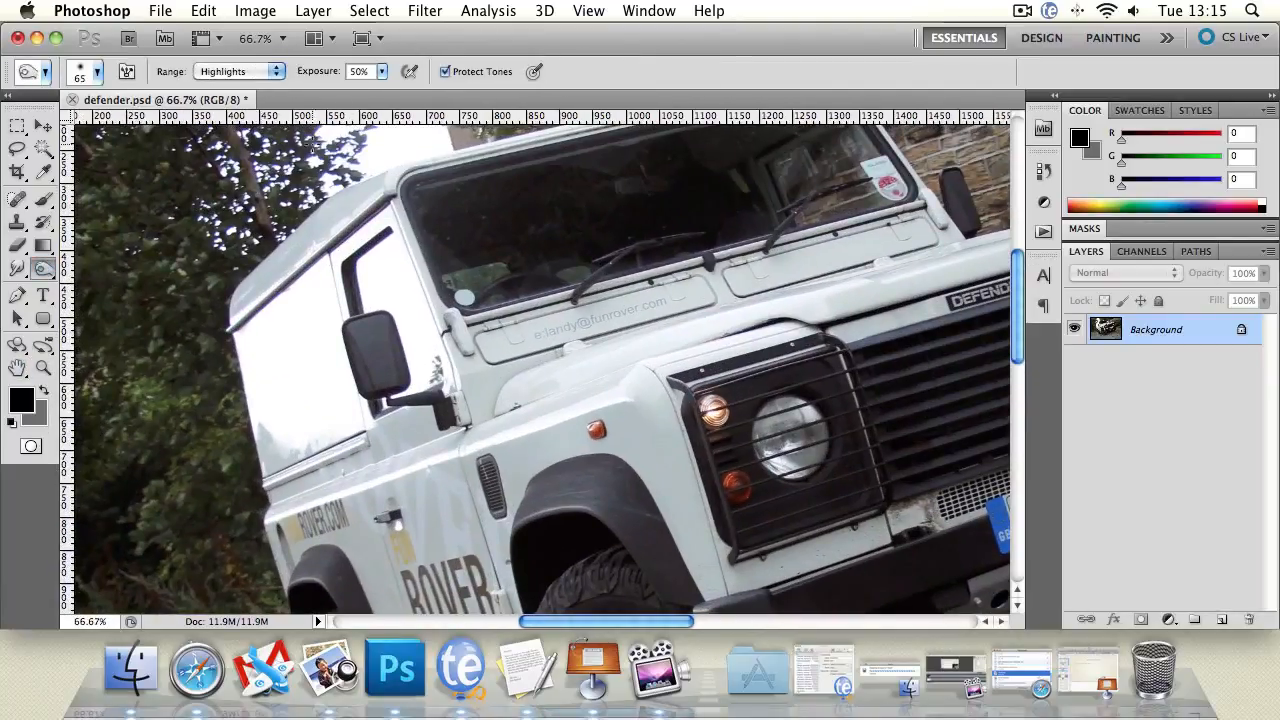
mouse_move(259, 305)
mouse_down()
mouse_move(244, 372)
mouse_move(358, 247)
mouse_move(286, 300)
mouse_move(337, 281)
mouse_move(240, 353)
mouse_move(313, 342)
mouse_move(263, 428)
mouse_move(260, 468)
mouse_move(274, 461)
mouse_move(284, 387)
mouse_move(309, 377)
mouse_move(312, 330)
mouse_move(329, 365)
mouse_move(336, 326)
mouse_up()
drag(316, 250, 318, 254)
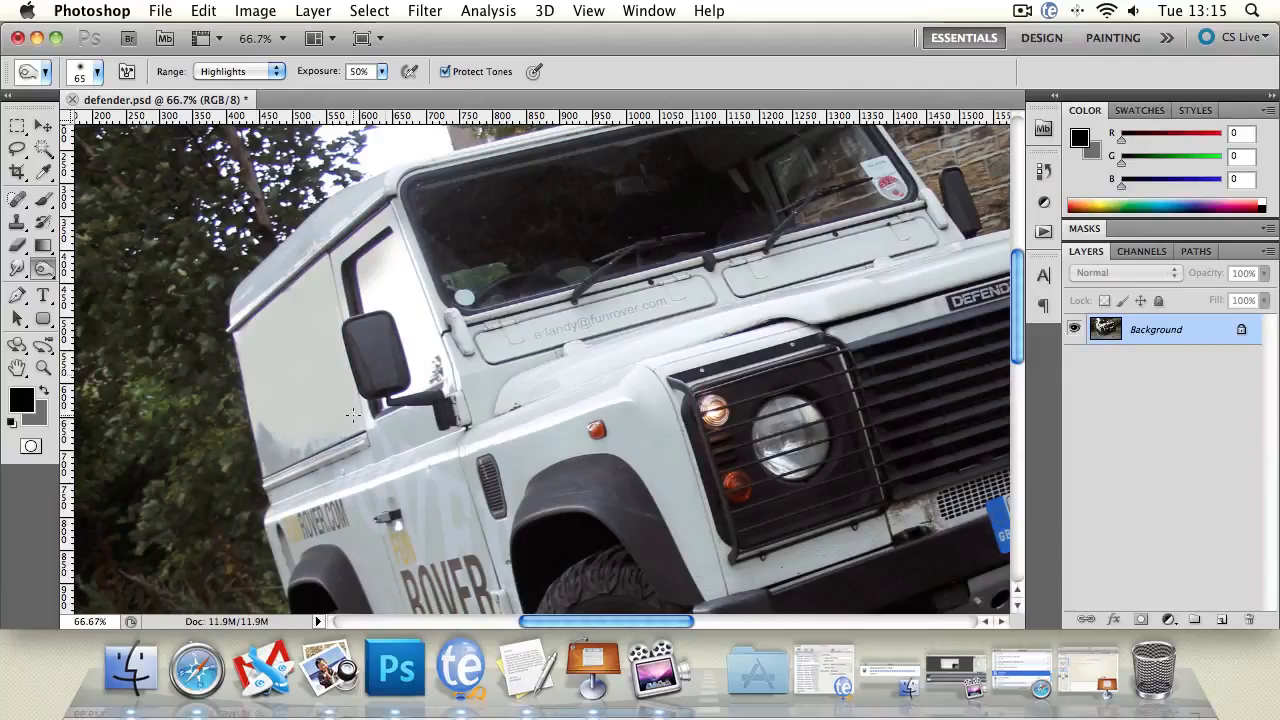
key(super+z)
Set the Burn brush to 100% hardness and 19 px, and darken the highlights across the rear side panel
click(97, 72)
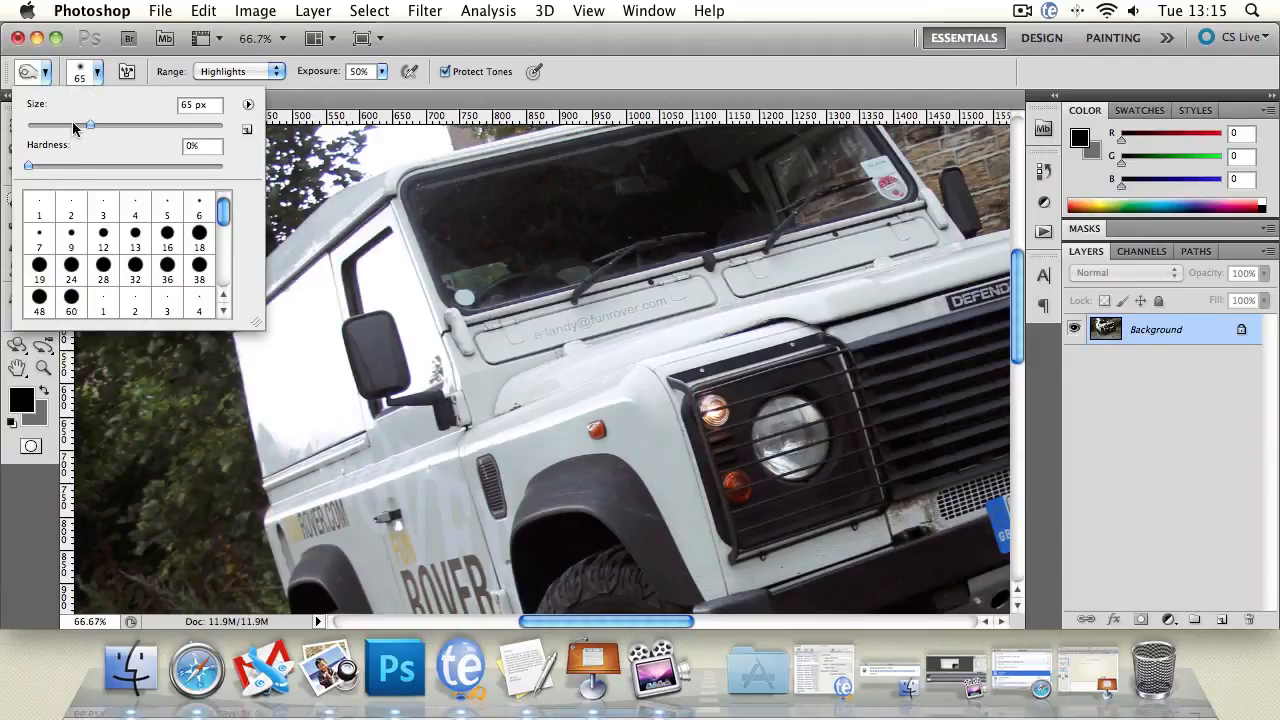
drag(34, 163, 305, 183)
drag(92, 125, 45, 128)
mouse_move(287, 356)
mouse_down()
mouse_move(265, 381)
mouse_move(241, 333)
mouse_move(391, 210)
mouse_move(336, 260)
mouse_move(342, 347)
mouse_move(328, 313)
mouse_move(350, 413)
mouse_move(340, 354)
mouse_up()
mouse_move(367, 419)
mouse_down()
mouse_move(276, 470)
mouse_move(268, 456)
mouse_move(251, 384)
mouse_move(283, 315)
mouse_move(247, 344)
mouse_move(272, 363)
mouse_move(307, 346)
mouse_move(331, 434)
mouse_move(342, 423)
mouse_move(289, 436)
mouse_move(307, 391)
mouse_move(297, 387)
mouse_move(281, 431)
mouse_move(269, 393)
mouse_move(310, 373)
mouse_move(338, 411)
mouse_move(302, 304)
mouse_move(290, 303)
mouse_move(317, 259)
mouse_up()
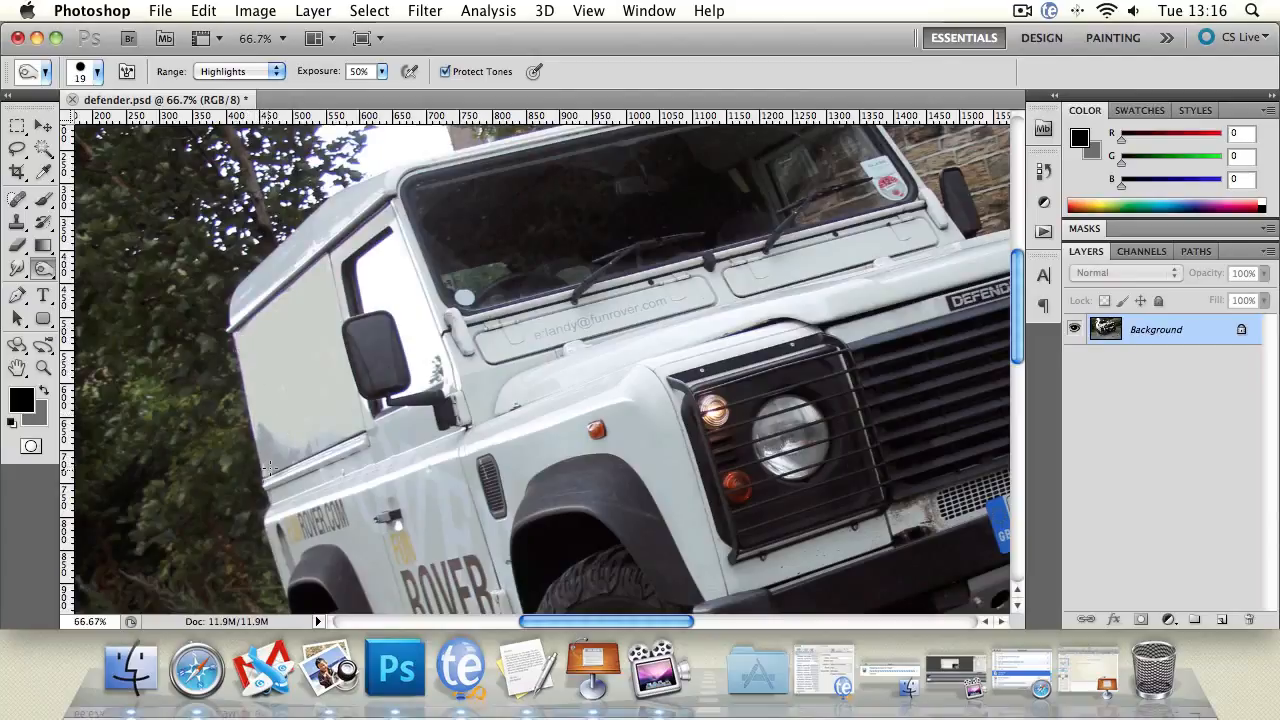
Compare the burned rear side panel with the whole vehicle and undo the highlight burn
click(43, 367)
click(532, 353)
alt+click(532, 353)
alt+click(532, 353)
alt+click(532, 353)
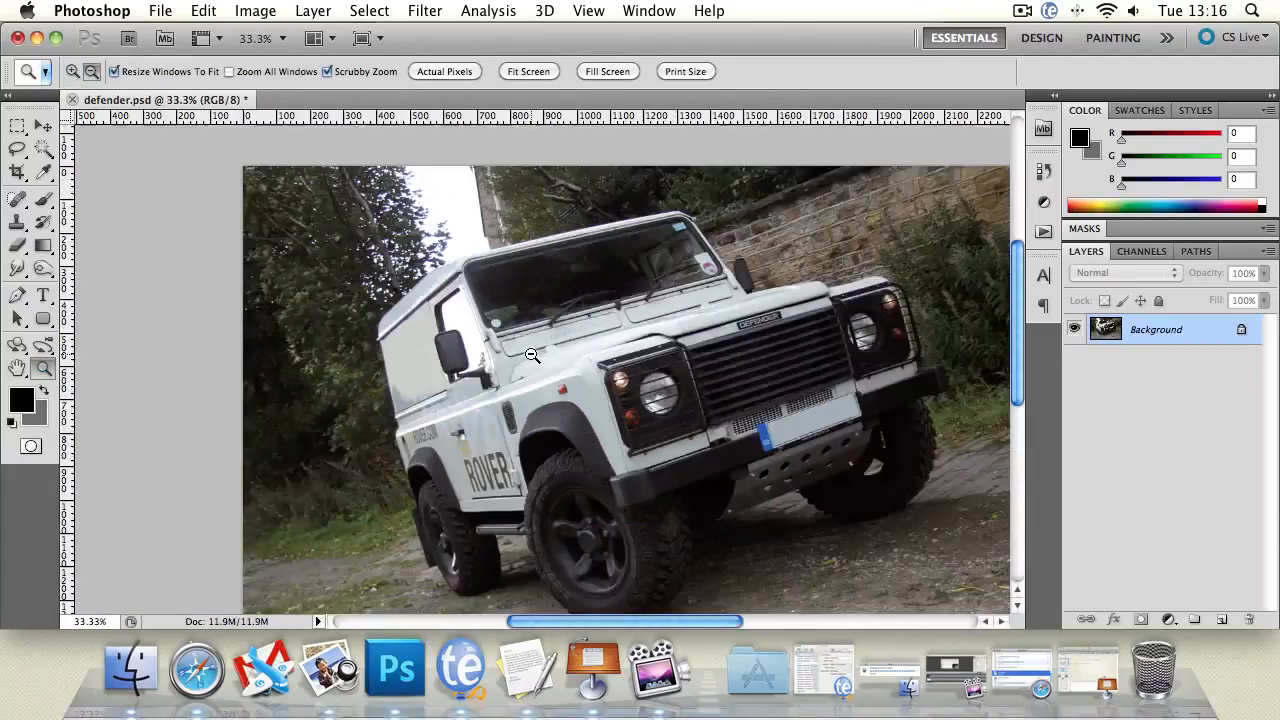
alt+click(532, 353)
click(366, 303)
click(366, 303)
click(724, 487)
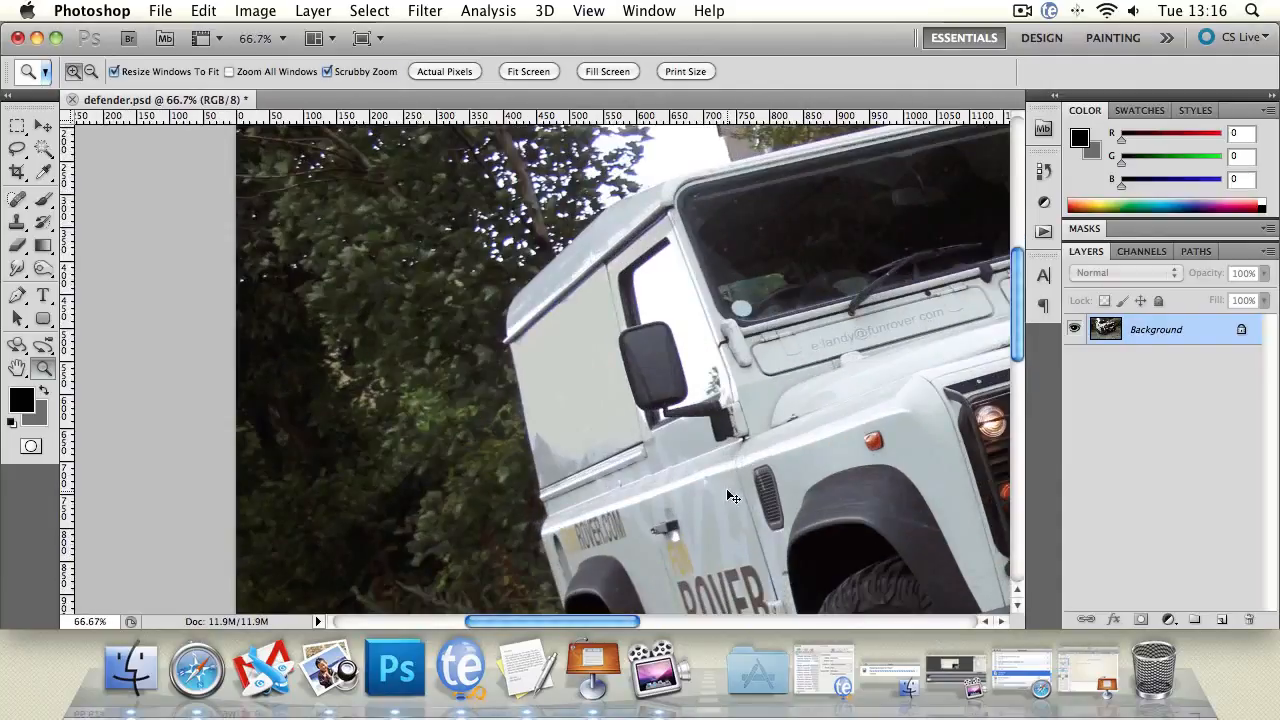
key(alt+super+z)
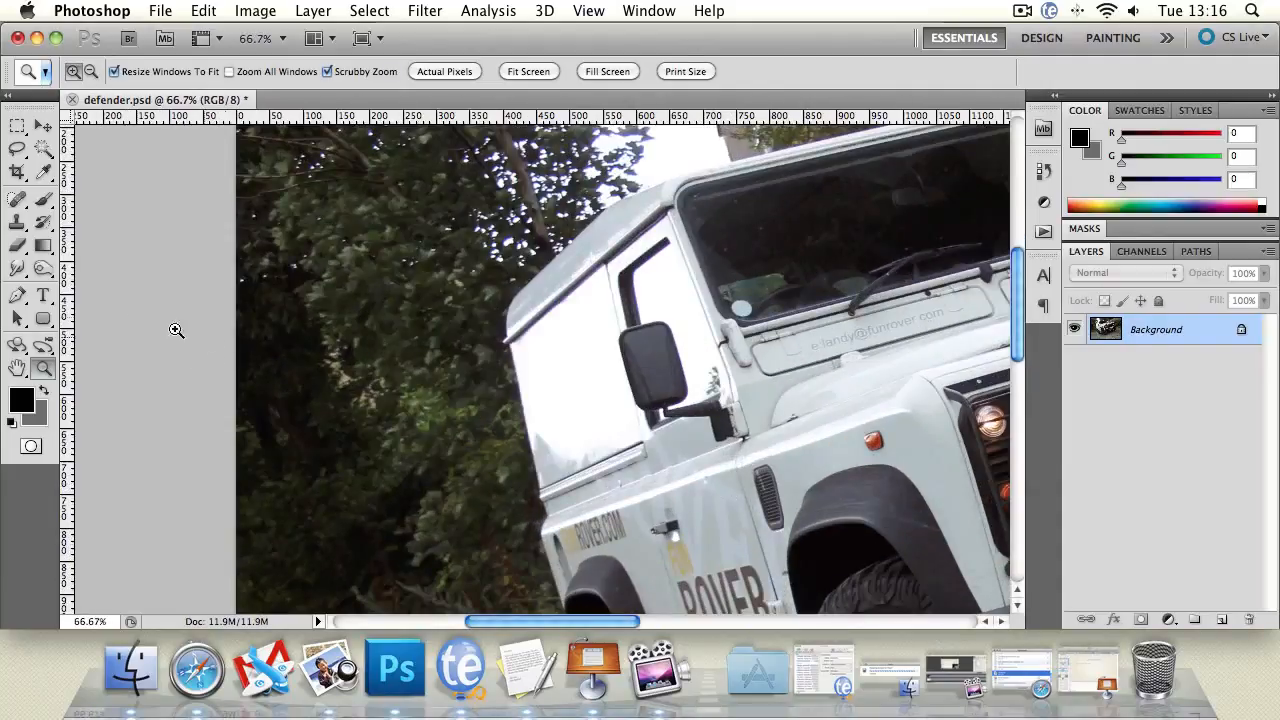
Set the Burn range to Shadows and darken the perforated skid plate below the number plate with the 19 px brush
click(43, 268)
click(226, 72)
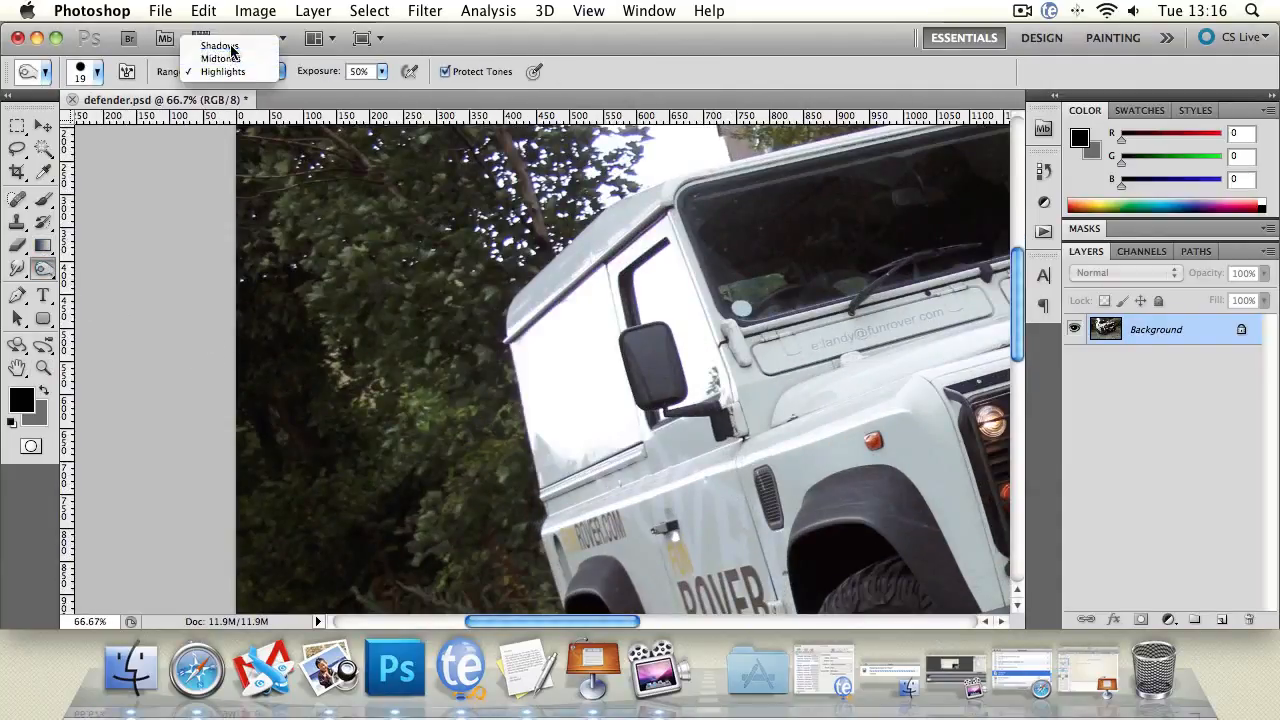
click(220, 45)
click(22, 368)
drag(657, 371, 366, 266)
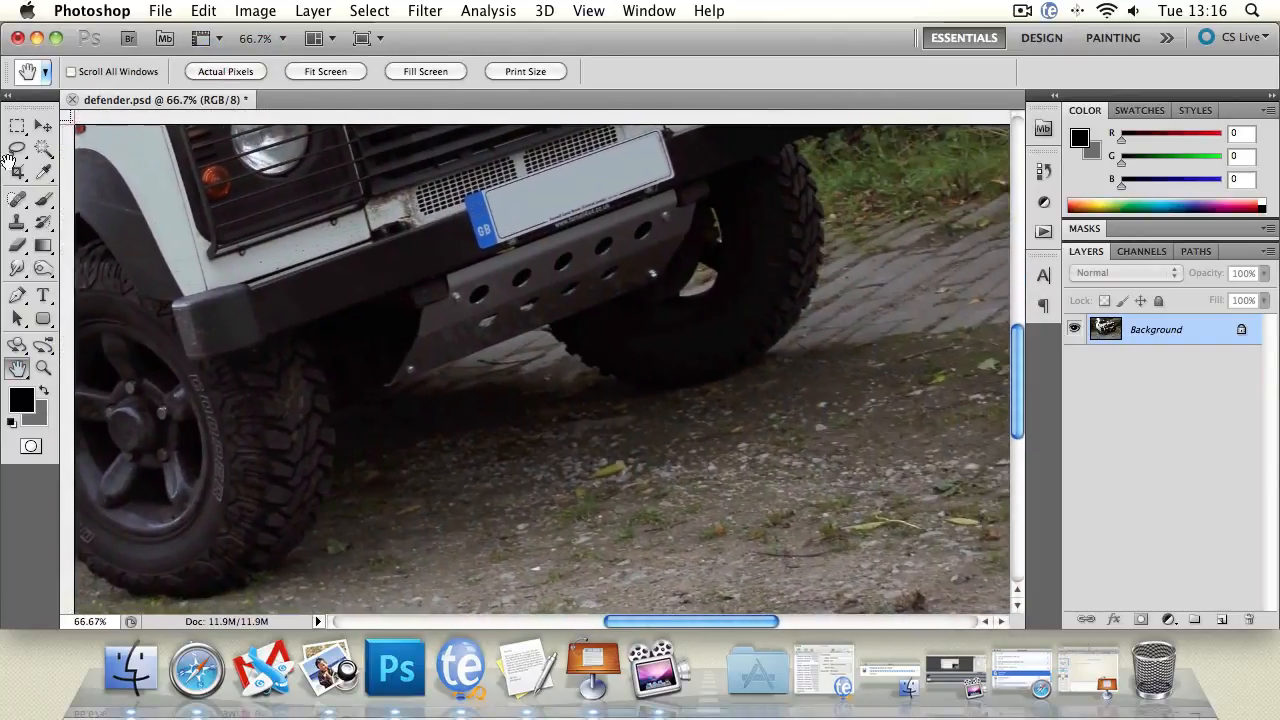
click(43, 268)
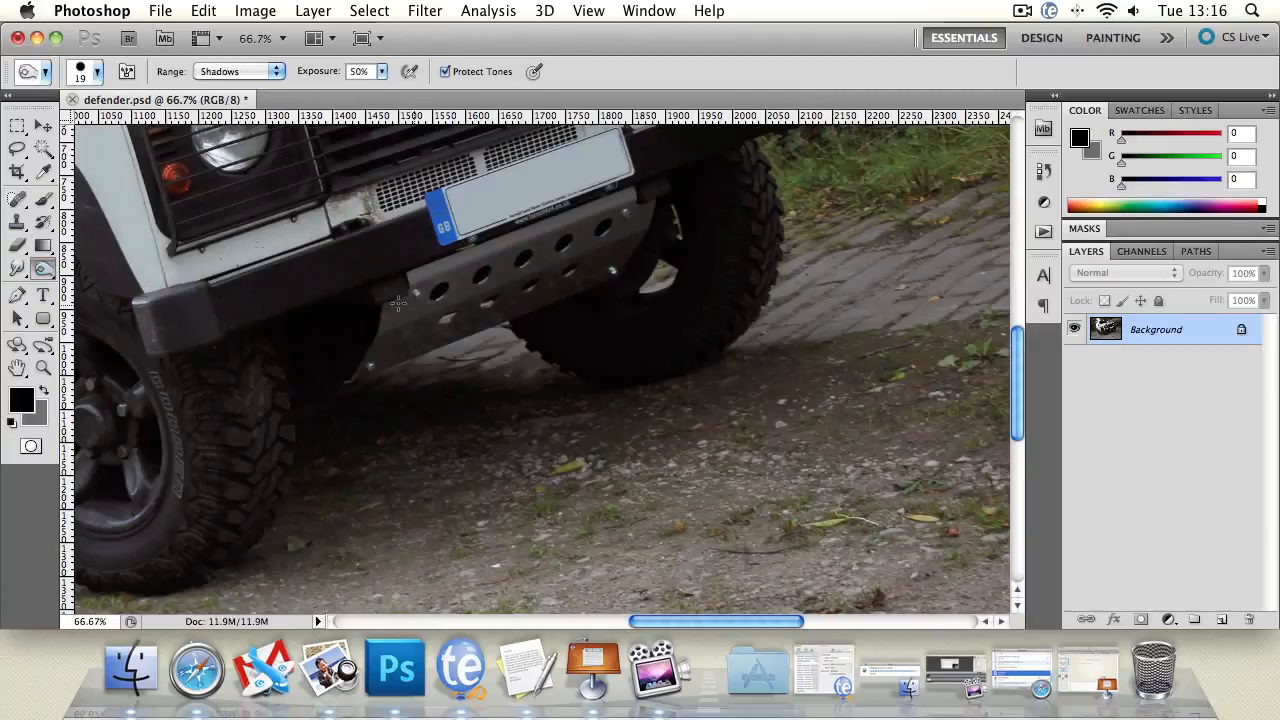
mouse_move(395, 307)
mouse_down()
mouse_move(445, 290)
mouse_move(343, 380)
mouse_move(540, 300)
mouse_up()
Enlarge the Burn brush to 89 px with a fully soft edge and darken the rest of the skid plate
click(100, 74)
drag(50, 124, 96, 124)
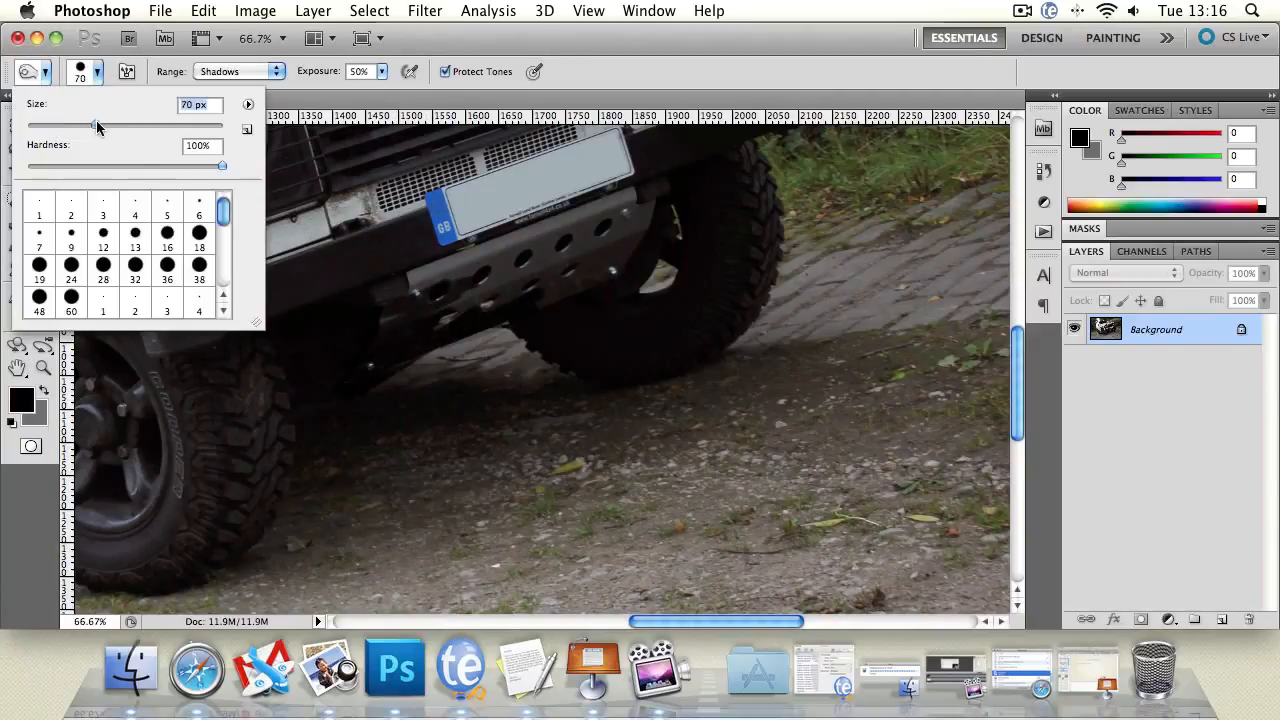
drag(222, 166, 15, 168)
mouse_move(453, 347)
mouse_down()
mouse_move(529, 333)
mouse_move(554, 302)
mouse_move(503, 293)
mouse_move(524, 268)
mouse_move(484, 291)
mouse_move(515, 298)
mouse_move(464, 334)
mouse_move(565, 286)
mouse_move(633, 232)
mouse_move(607, 215)
mouse_up()
drag(505, 255, 418, 294)
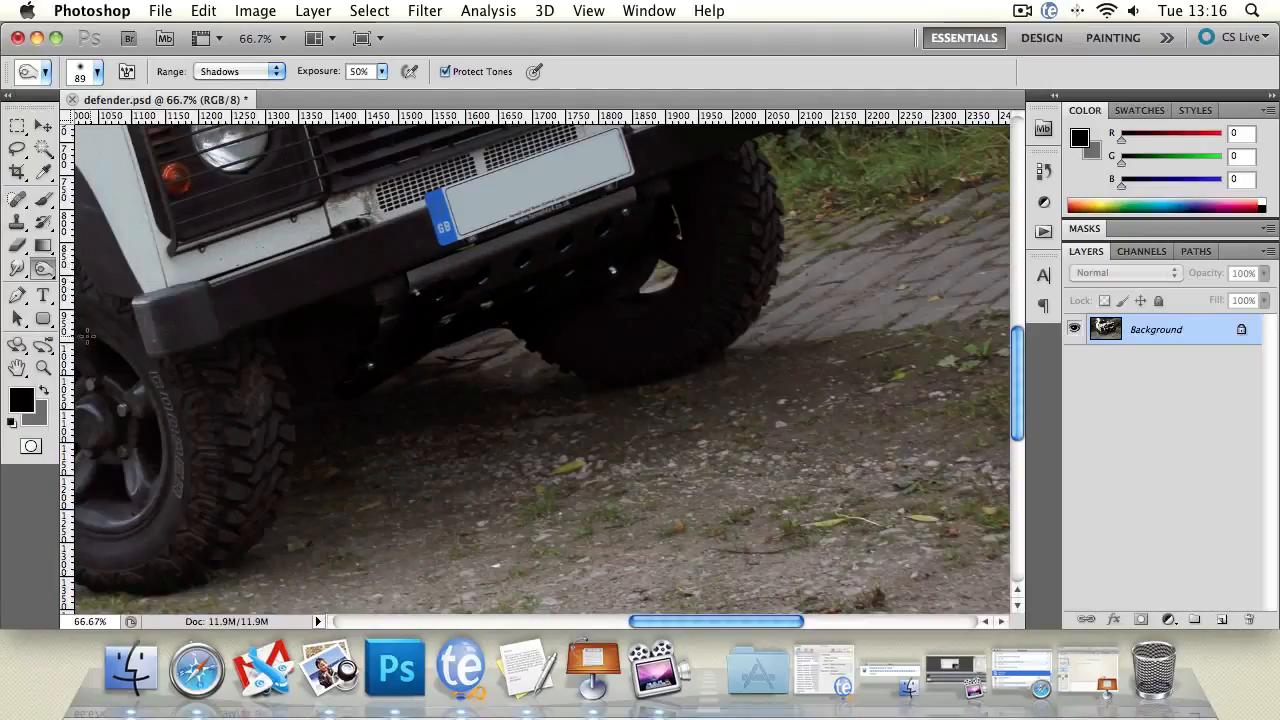
Examine the darkened underside close up and with the whole vehicle in view
double_click(43, 367)
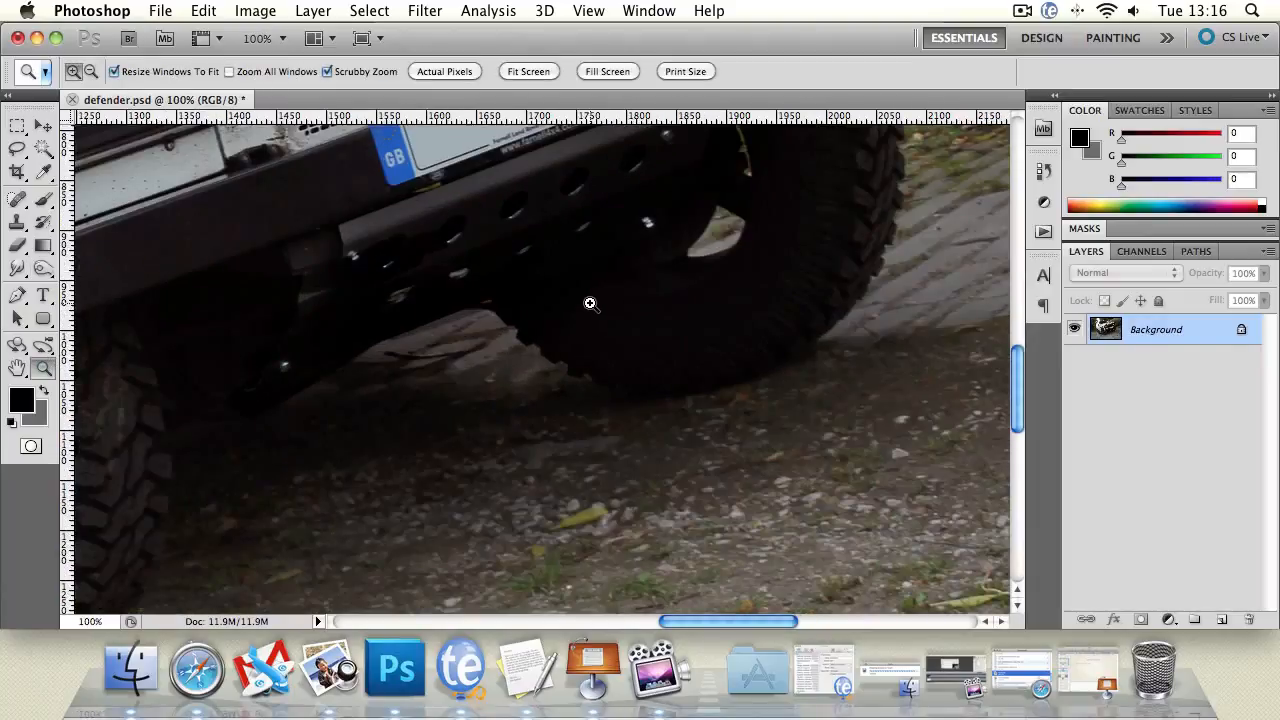
alt+click(530, 277)
alt+click(530, 277)
alt+click(530, 277)
alt+click(530, 277)
alt+click(530, 277)
click(535, 339)
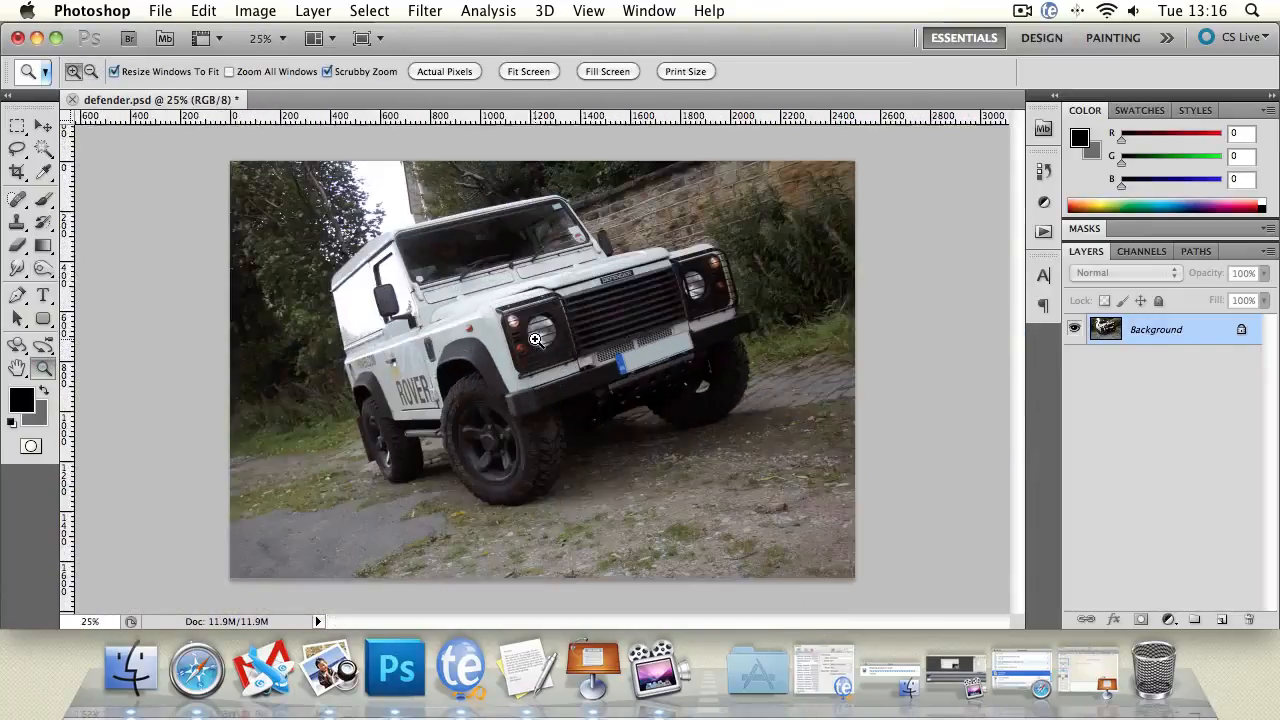
click(535, 339)
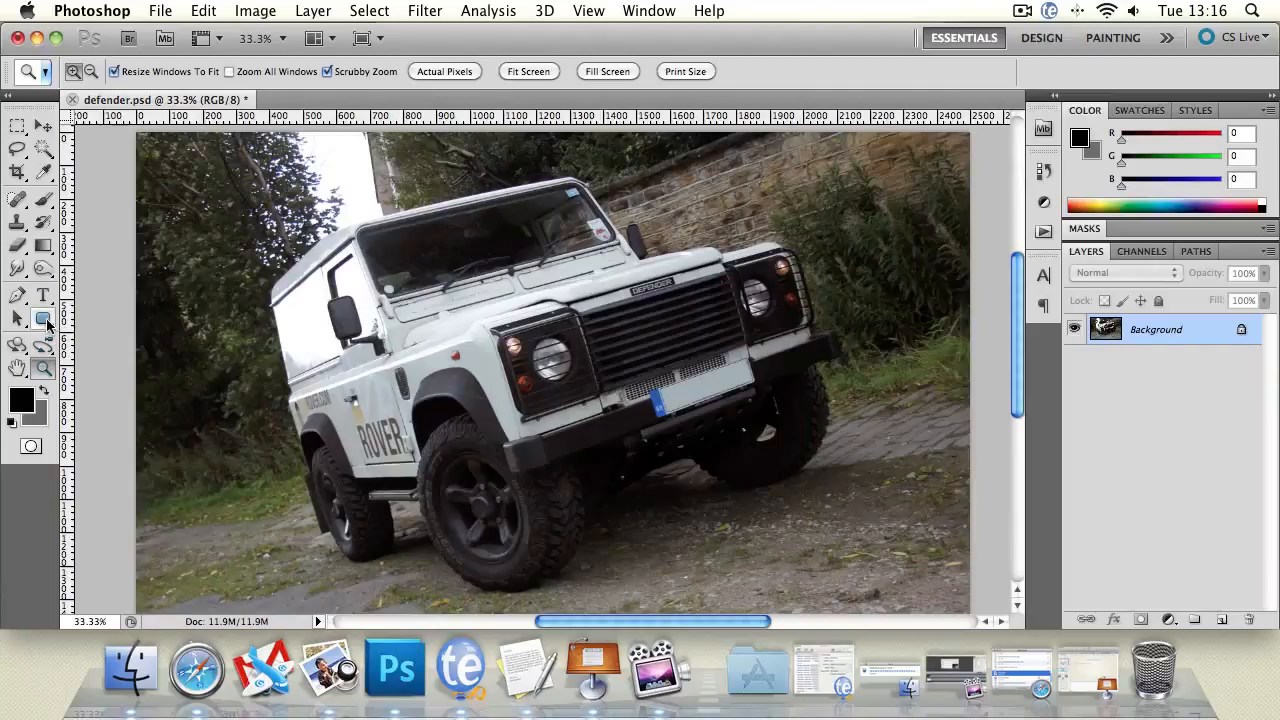
Darken the shadows in the trees behind the vehicle with the Burn tool
click(43, 268)
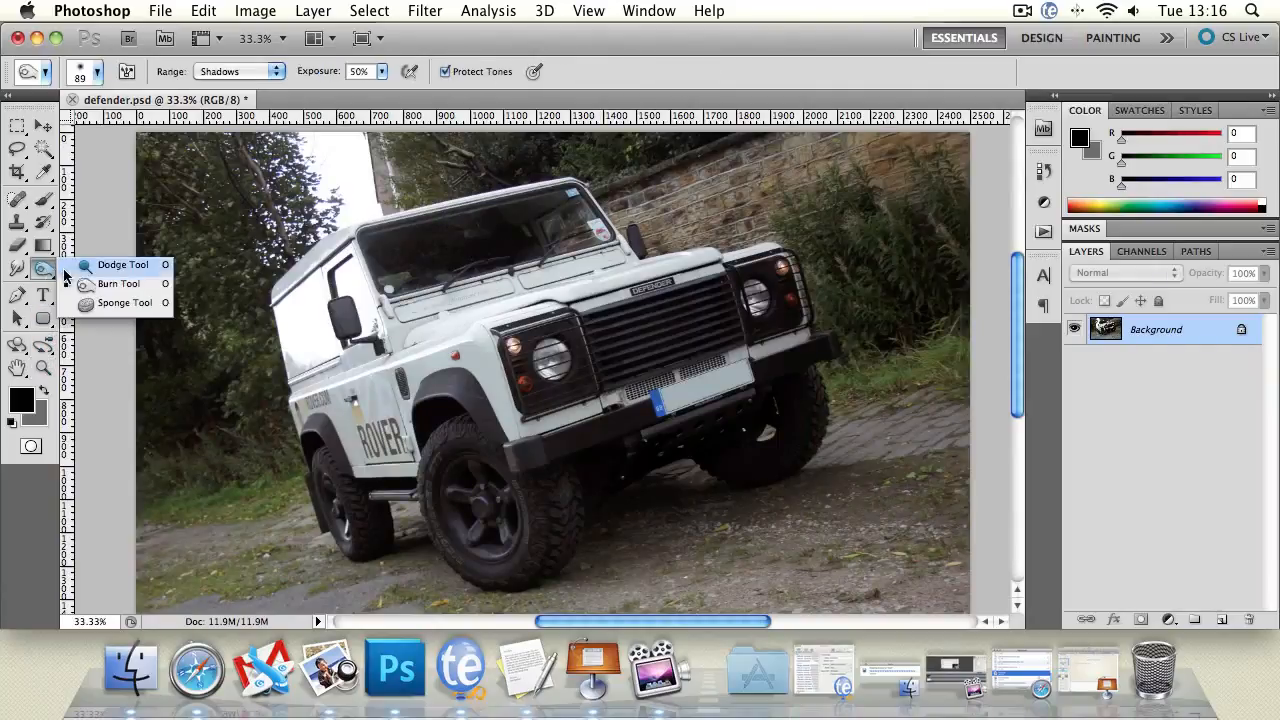
click(114, 286)
mouse_move(352, 313)
mouse_down()
mouse_move(202, 217)
mouse_move(190, 250)
mouse_move(208, 248)
mouse_move(150, 265)
mouse_move(222, 219)
mouse_move(235, 170)
mouse_move(178, 180)
mouse_move(175, 152)
mouse_move(243, 177)
mouse_move(230, 250)
mouse_up()
Switch to the Sponge tool and set its mode to Saturate
key(shift+o)
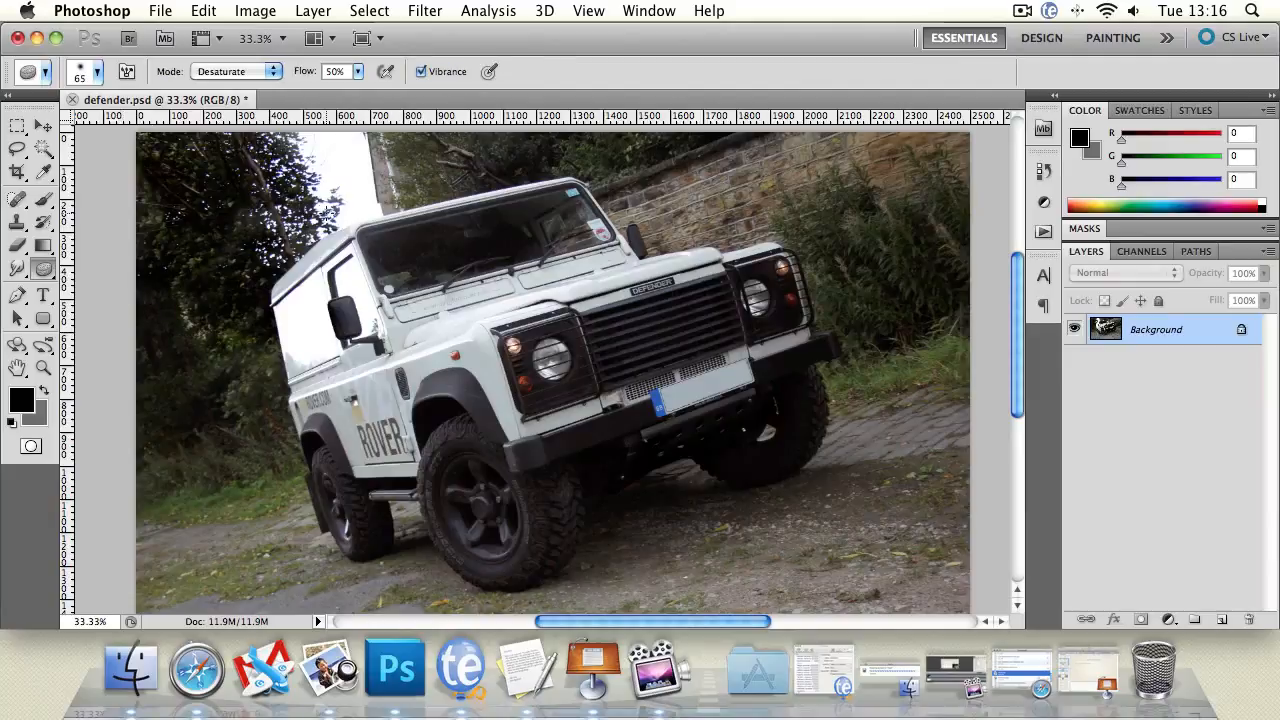
click(216, 74)
click(215, 84)
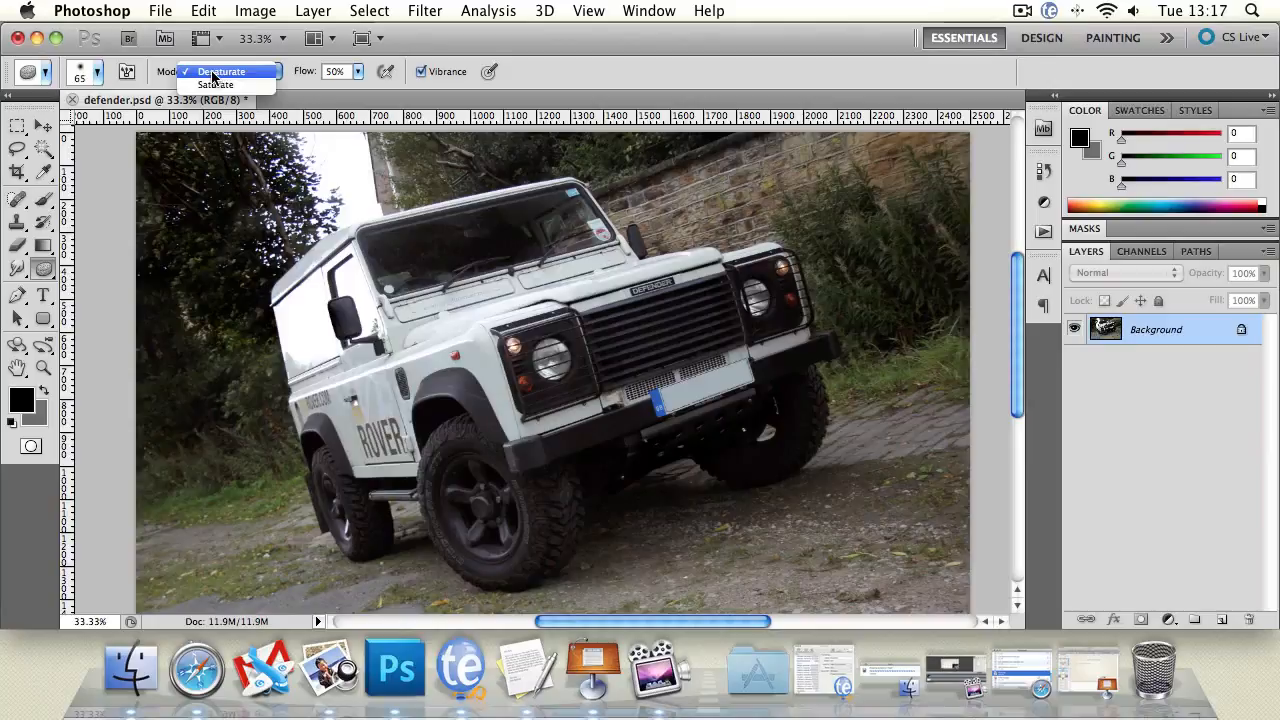
Set the Sponge tool's mode to Desaturate and enlarge its brush to 121 px with 0% hardness
click(227, 72)
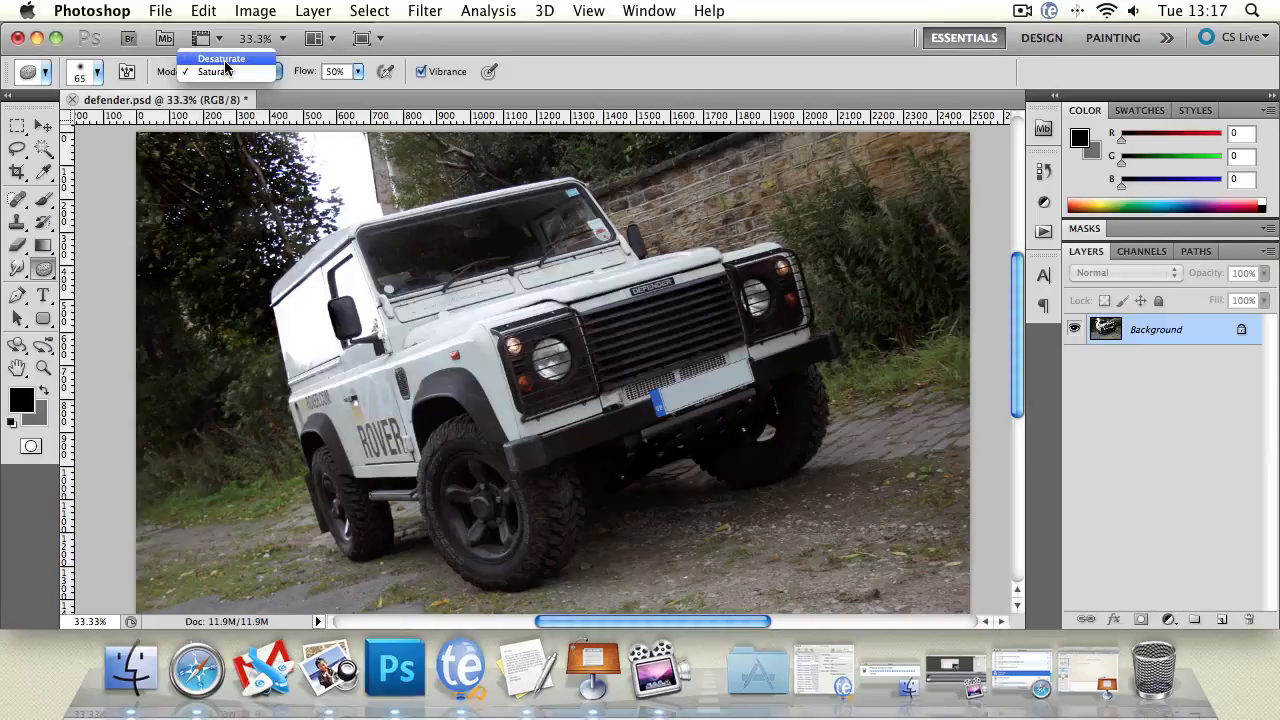
click(226, 60)
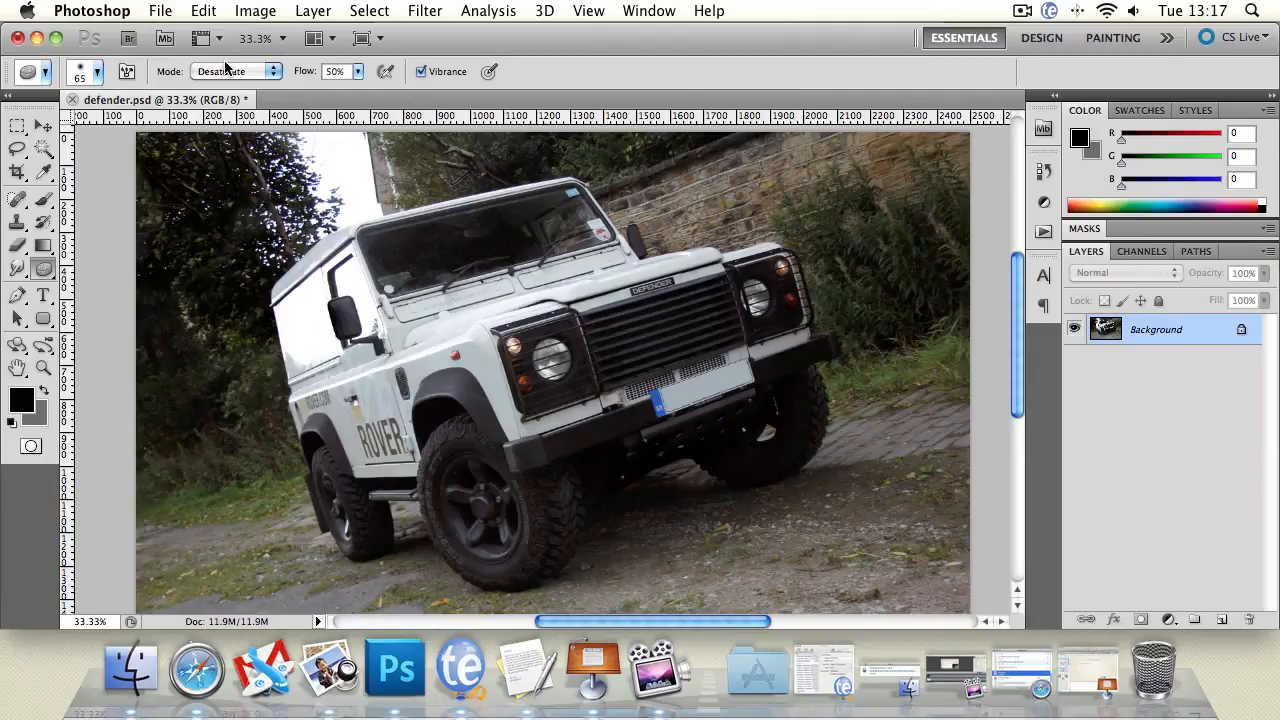
click(99, 74)
drag(86, 126, 124, 126)
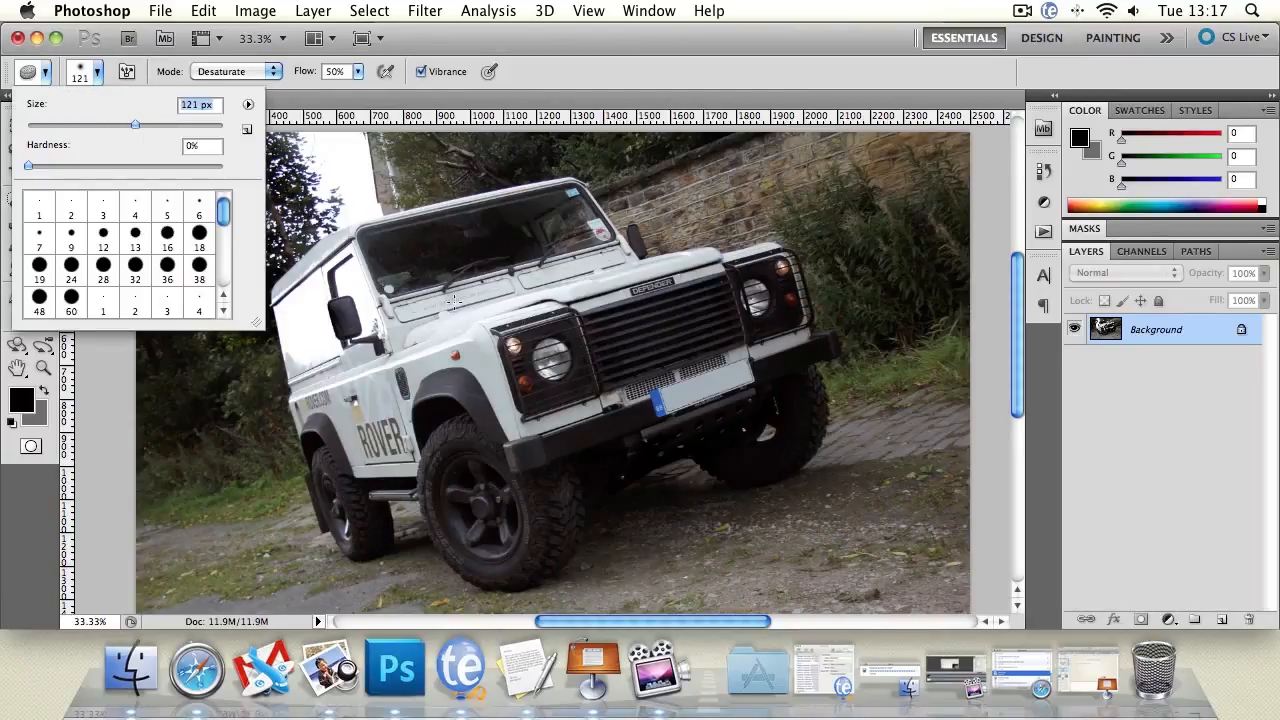
mouse_move(227, 209)
mouse_down()
mouse_move(228, 280)
mouse_move(228, 189)
mouse_up()
click(597, 92)
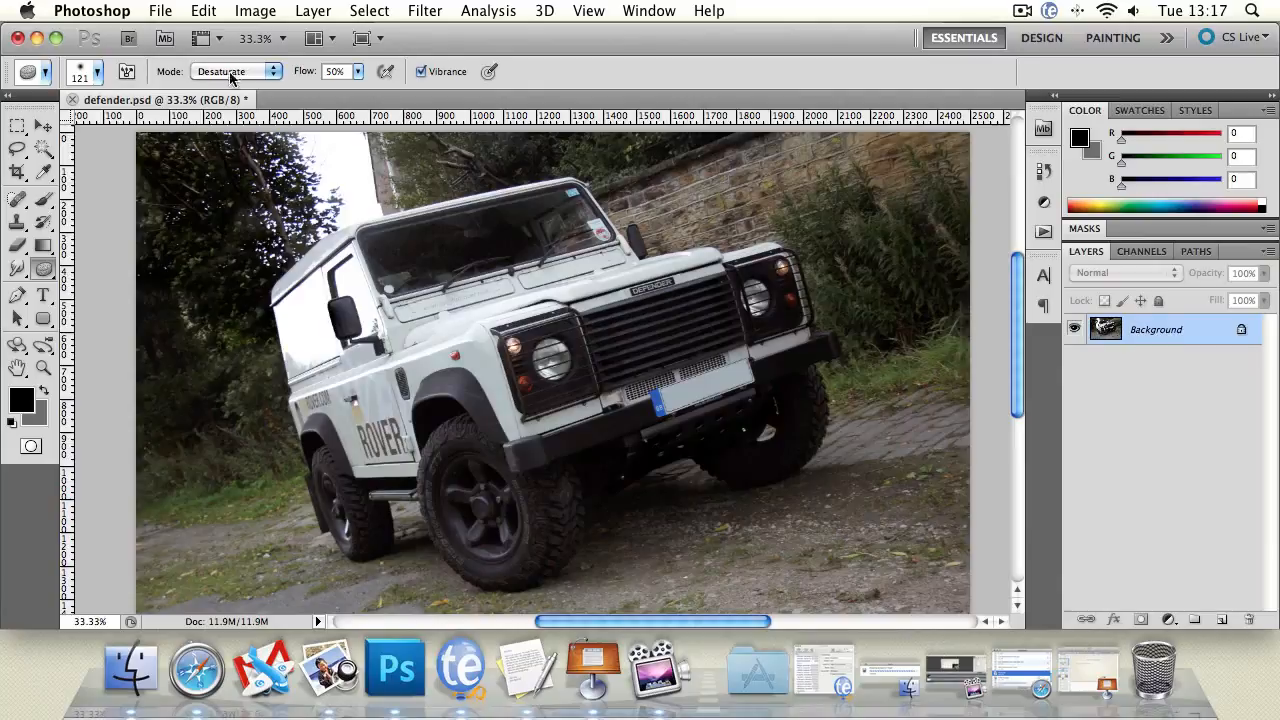
Desaturate the stickers and surroundings in the windscreen with the Sponge tool at 50% flow
click(357, 71)
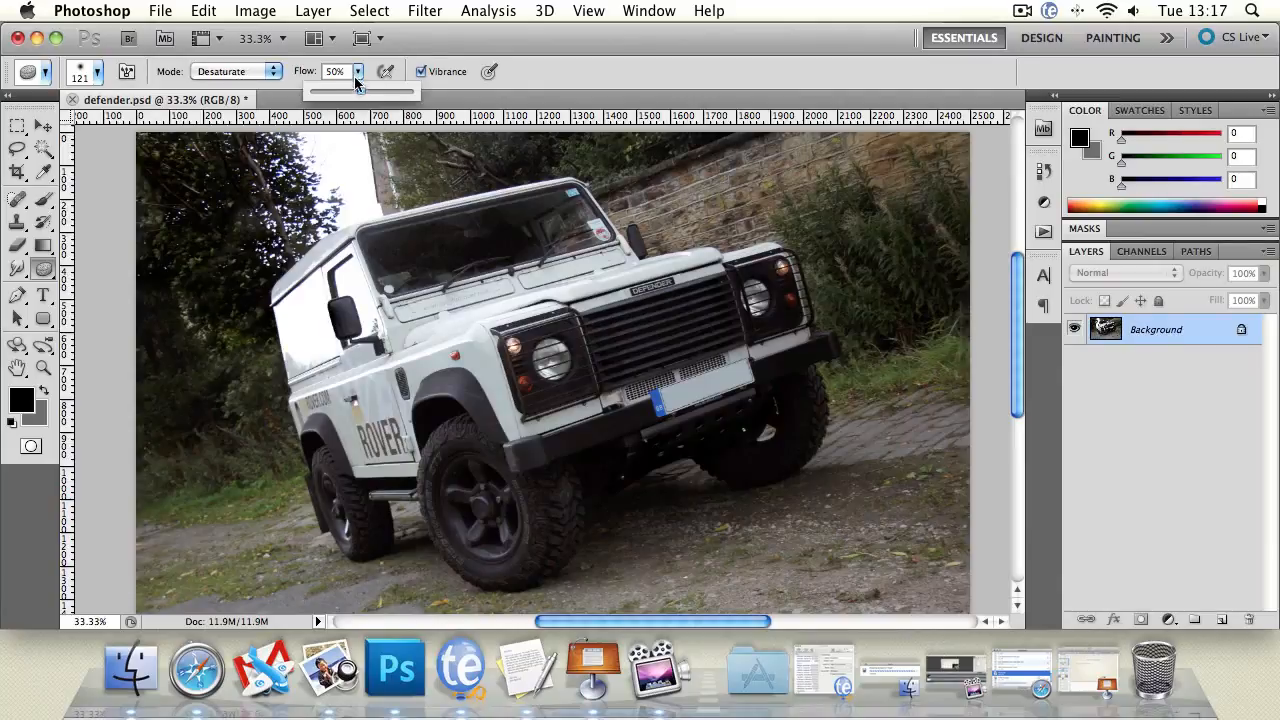
drag(516, 218, 560, 224)
drag(481, 216, 597, 237)
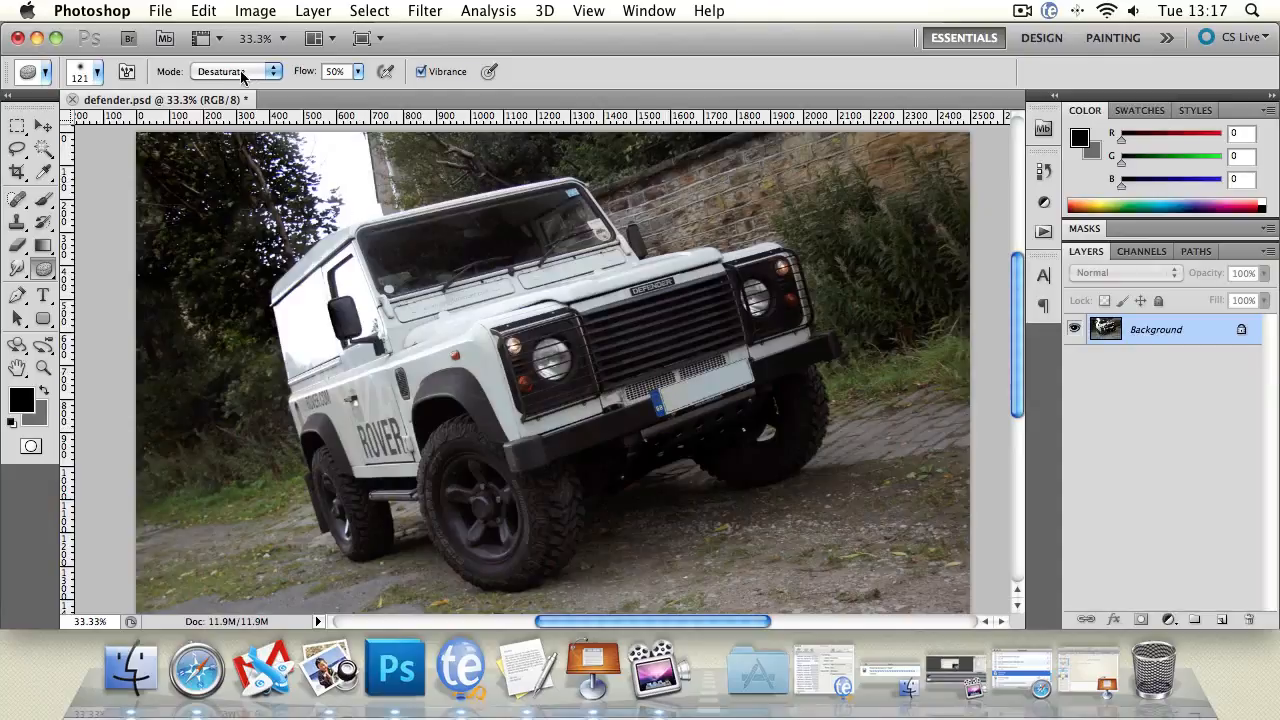
Raise the Sponge flow to 100% and desaturate the number plate on the front bumper
click(357, 71)
drag(366, 94, 410, 92)
mouse_move(619, 406)
mouse_down()
mouse_move(710, 379)
mouse_move(712, 404)
mouse_move(667, 354)
mouse_up()
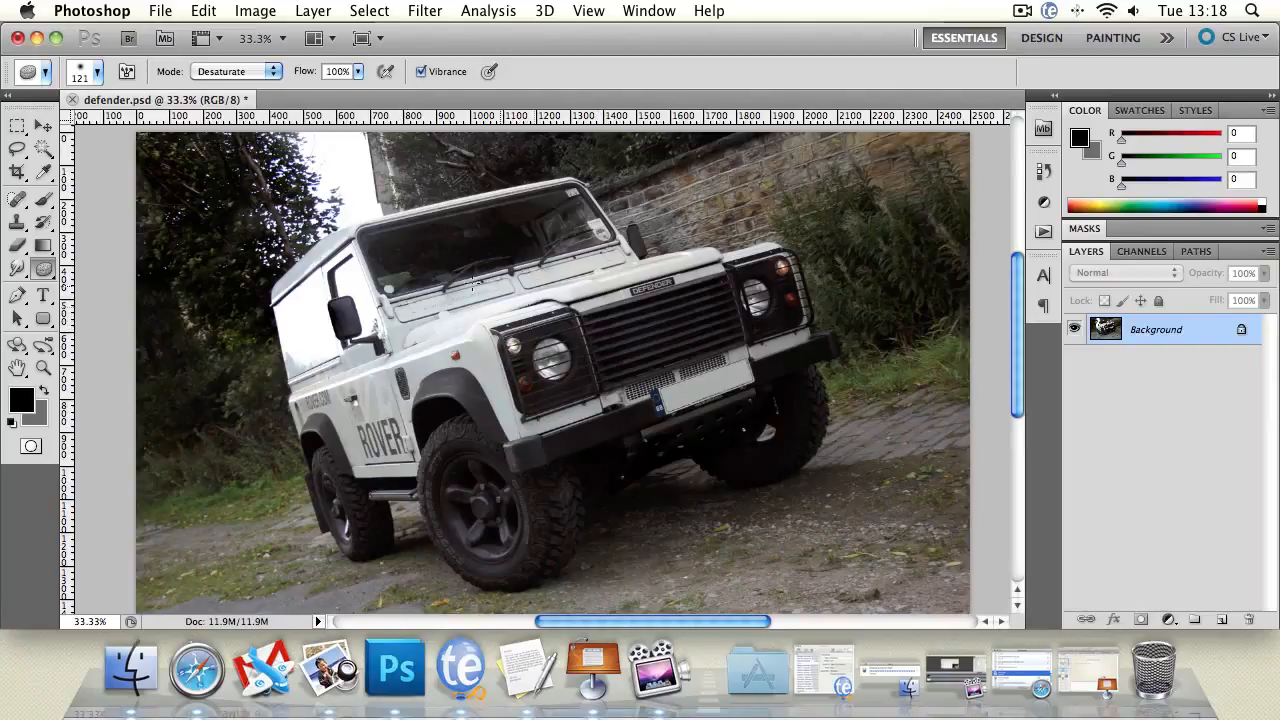
Set the Sponge mode to Saturate, and switch to the History Brush with a 195 px size
click(268, 71)
click(266, 88)
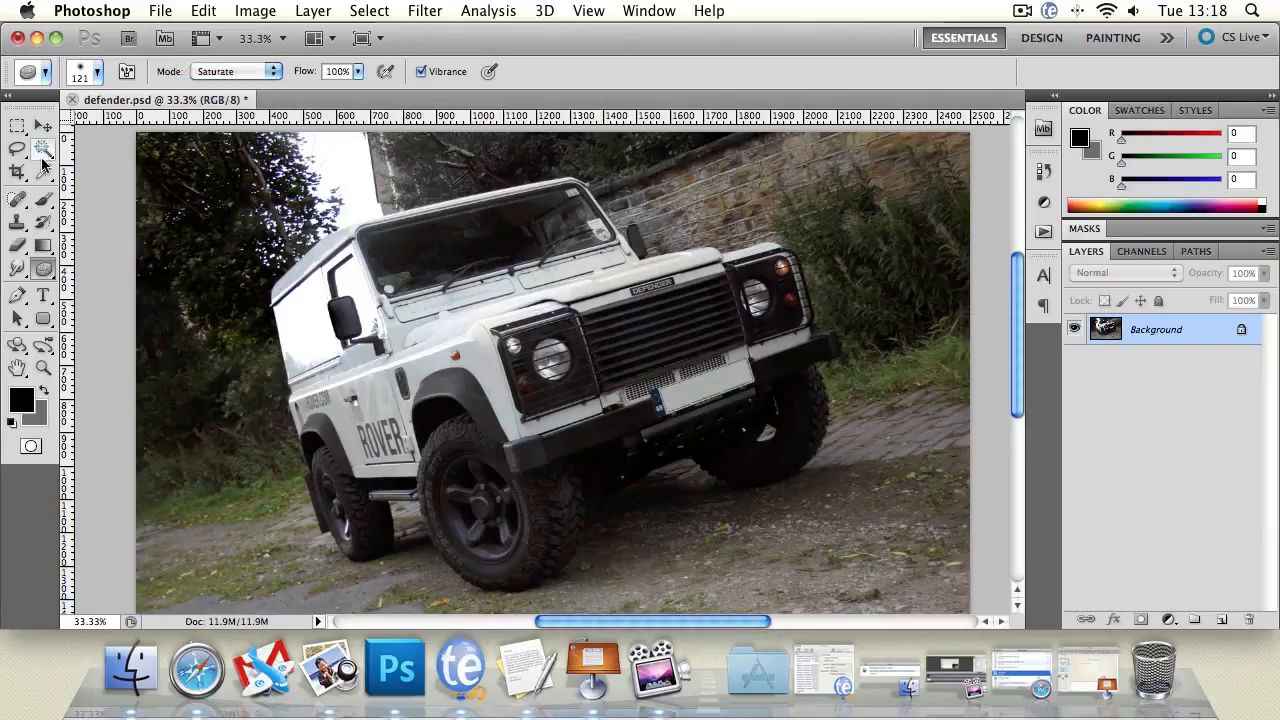
key(b)
click(97, 71)
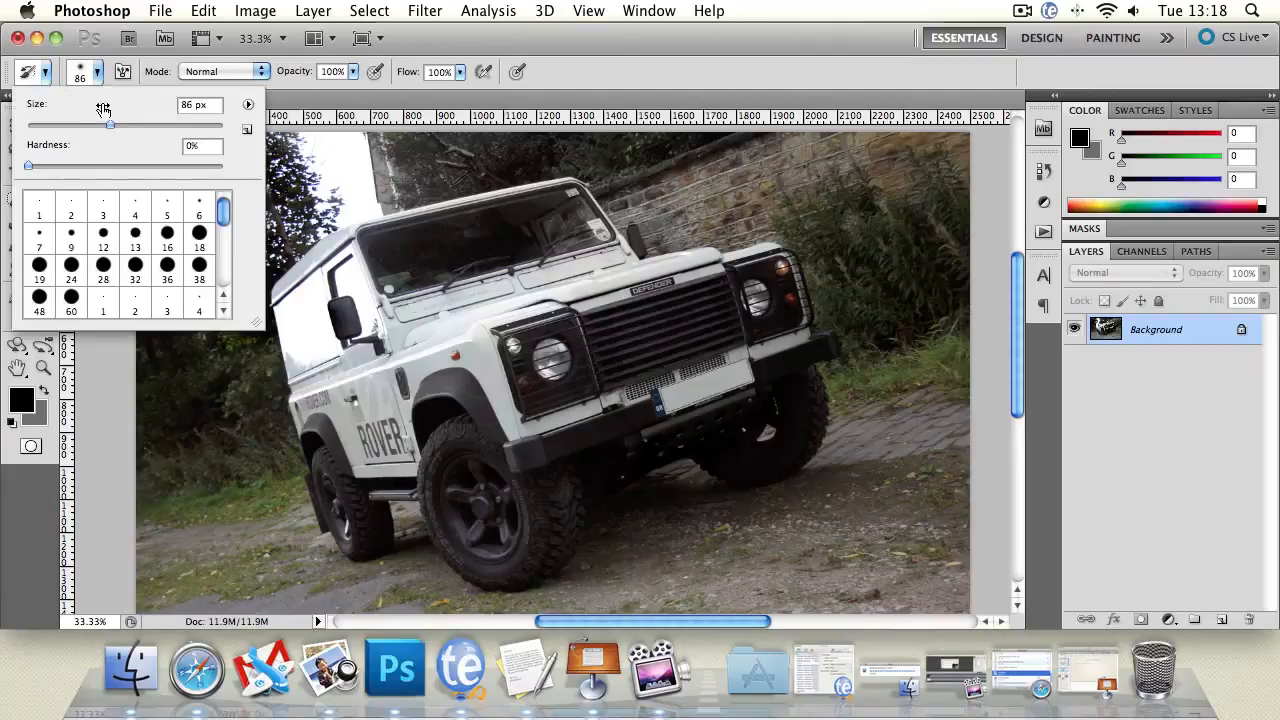
drag(157, 124, 171, 124)
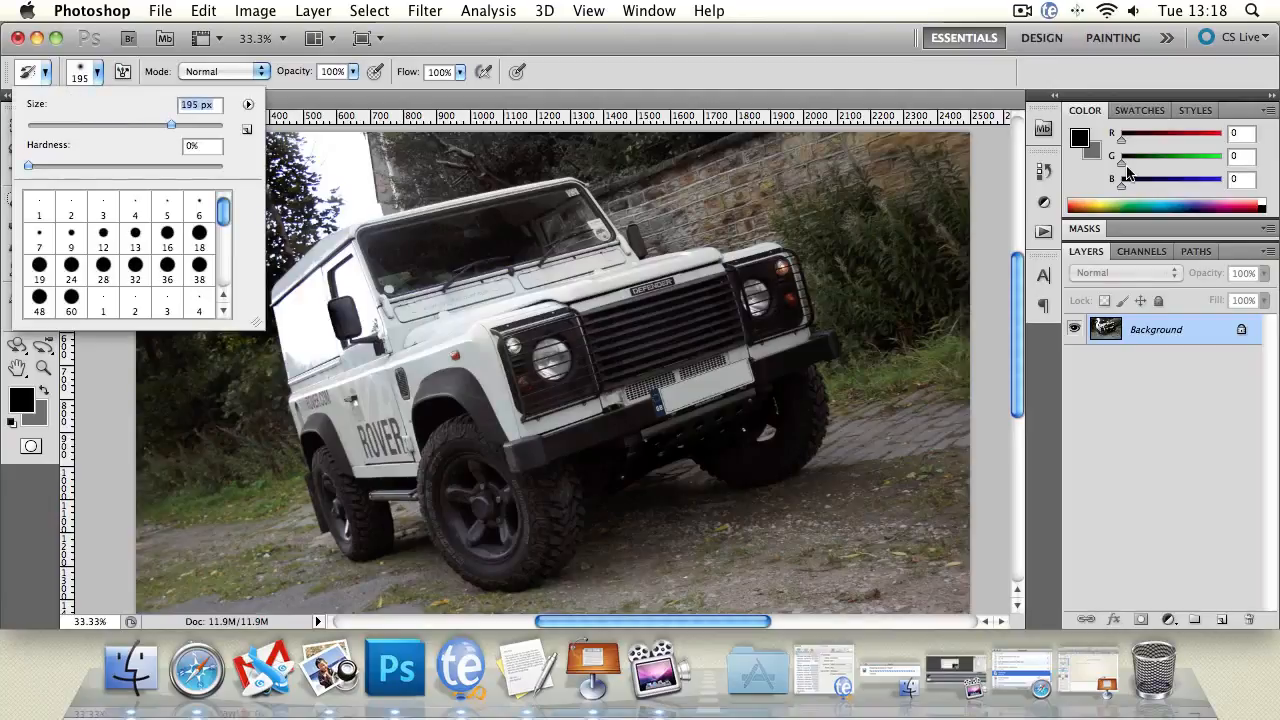
Revert the photo to its original defender.psd snapshot in the history
click(1043, 231)
click(841, 134)
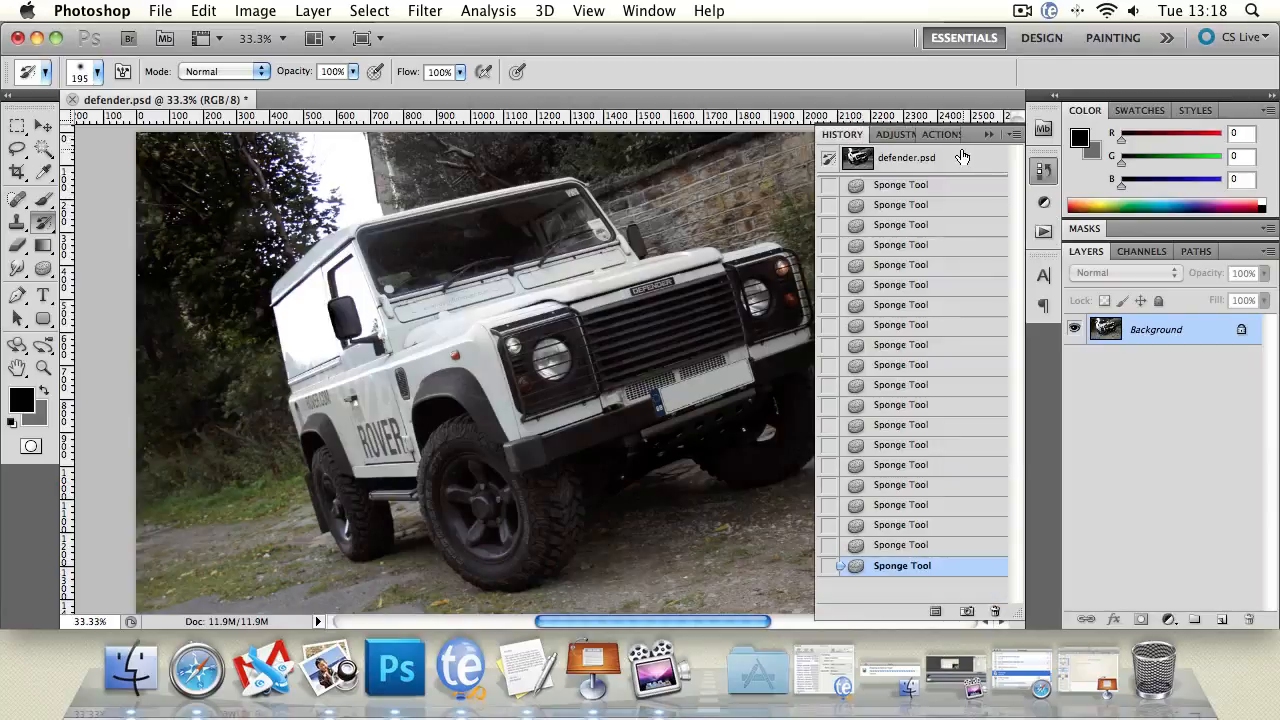
click(958, 158)
click(987, 133)
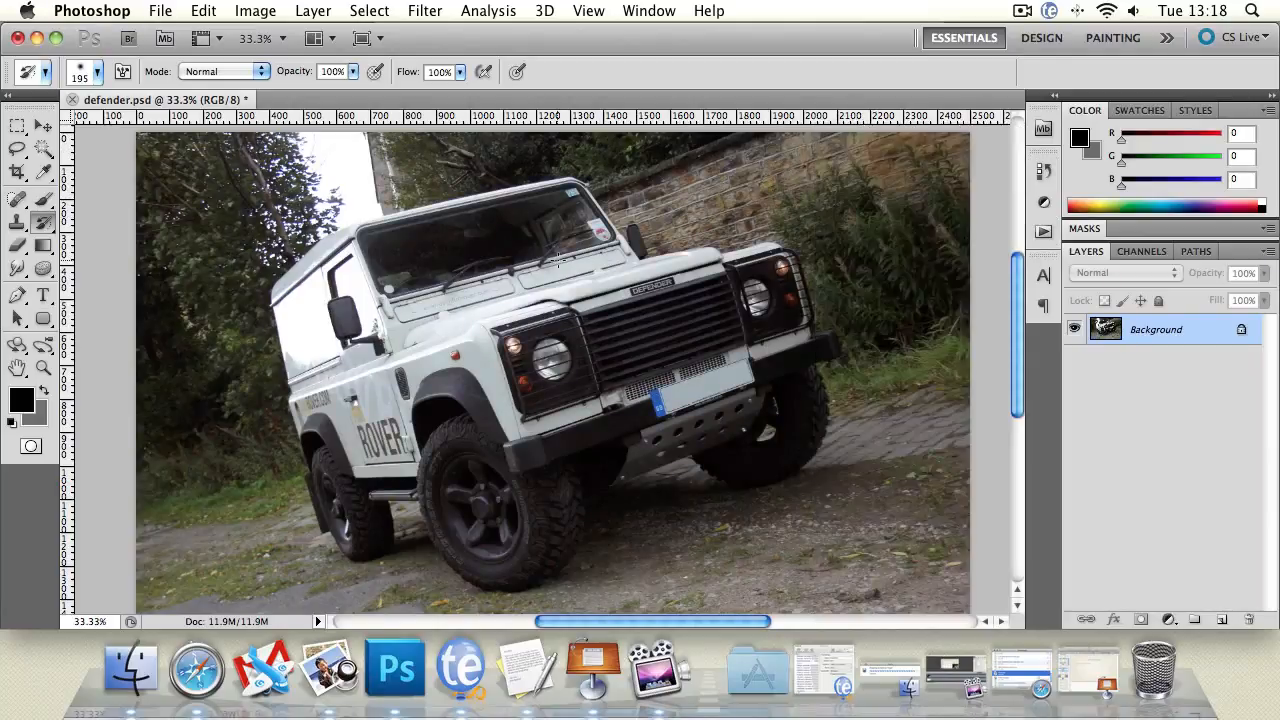
Return to the Sponge tool, set its flow to 51% and saturate the Rover lettering on the vehicle's door
click(43, 268)
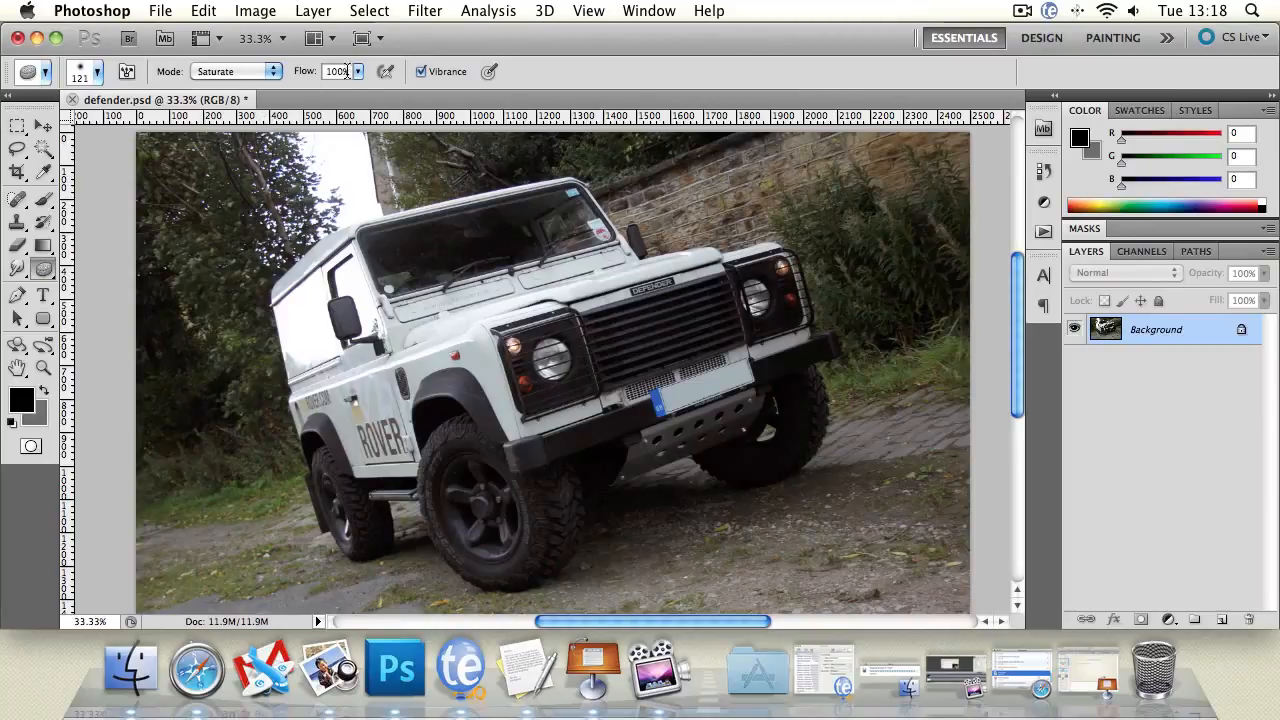
drag(360, 72, 313, 91)
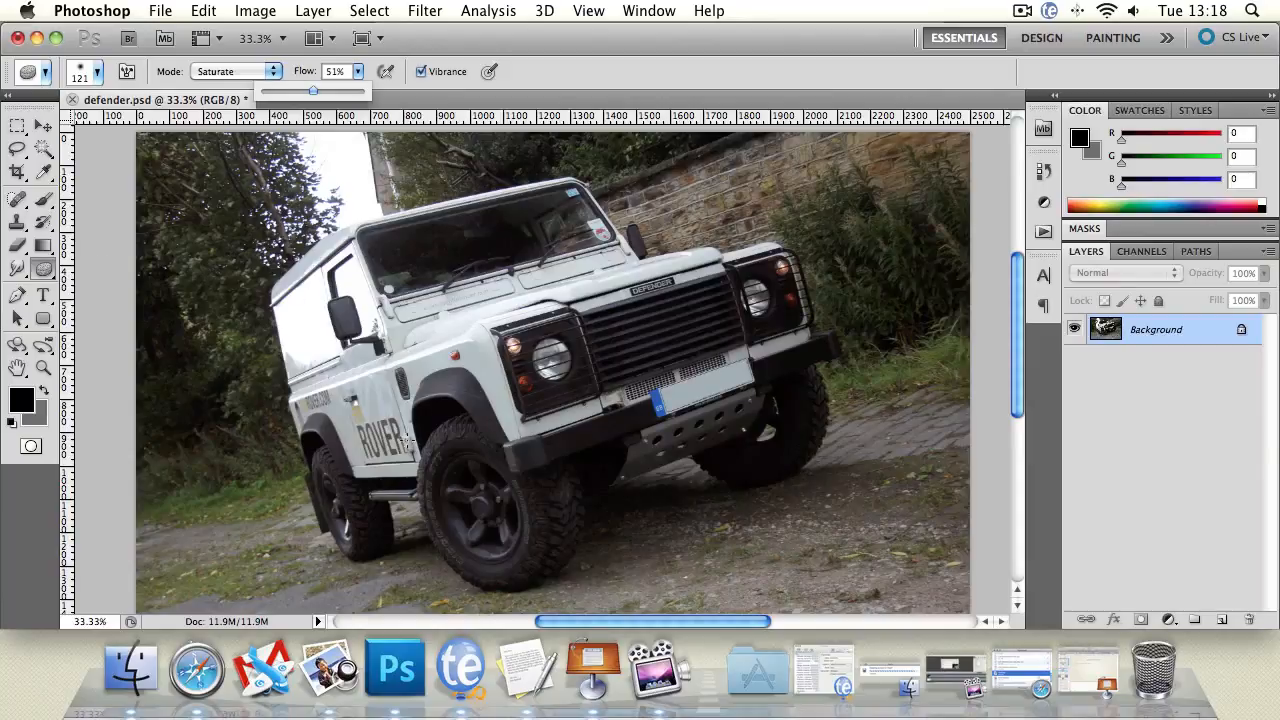
click(361, 419)
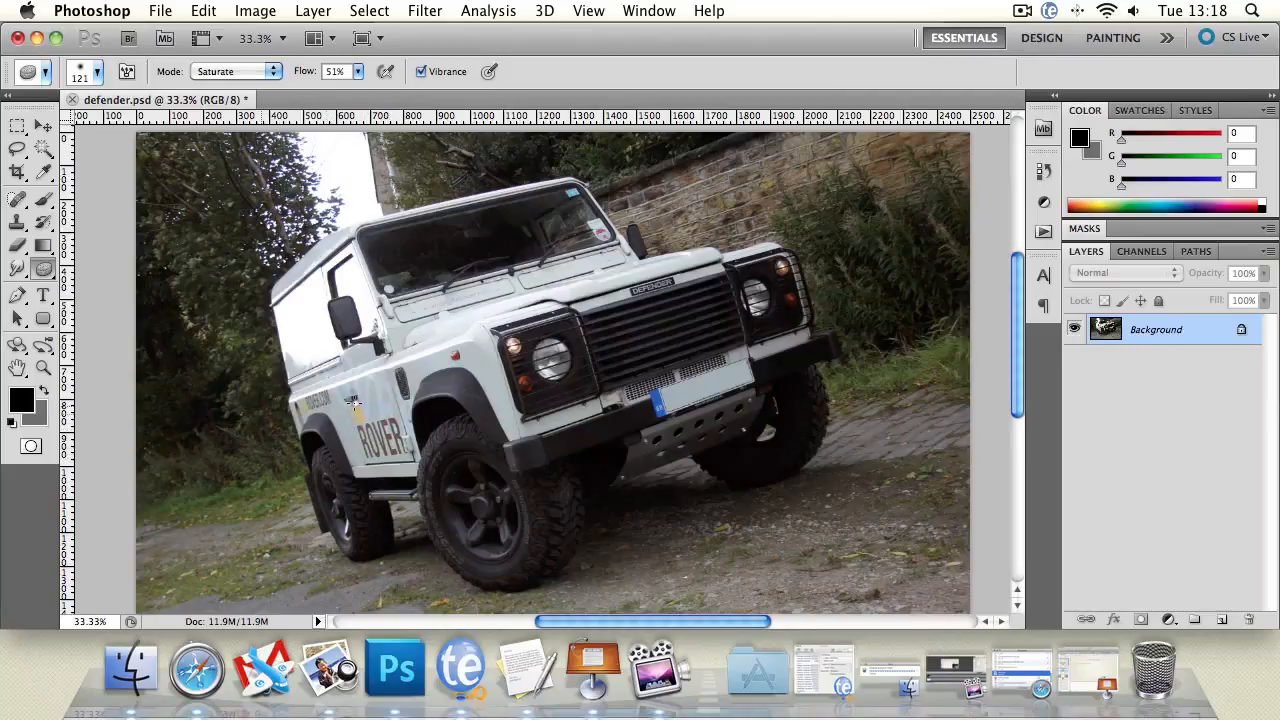
Enlarge the Sponge brush to 2500 px and saturate the colours across the vehicle, wall and bushes
click(97, 71)
drag(135, 124, 230, 136)
click(531, 160)
mouse_move(606, 224)
mouse_down()
mouse_move(723, 198)
mouse_move(875, 190)
mouse_move(962, 219)
mouse_move(856, 197)
mouse_up()
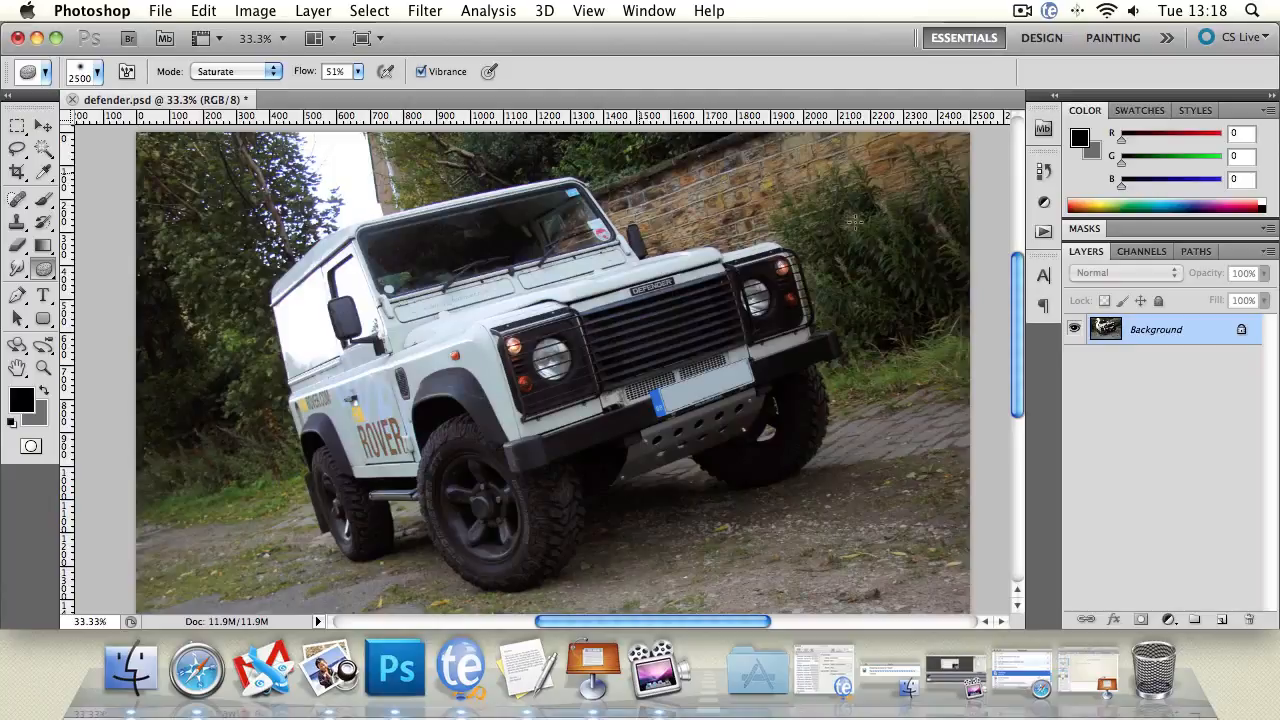